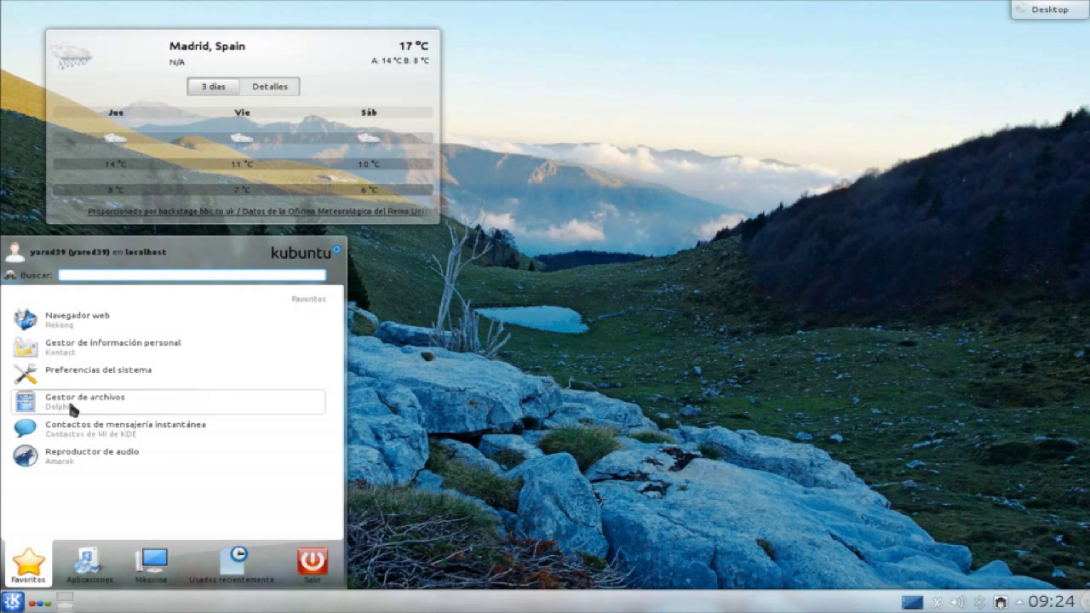
# Step: Open the Dolphin file manager, move its window to a free area of the desktop to inspect its appearance, and close it
pyautogui.click(73, 404)
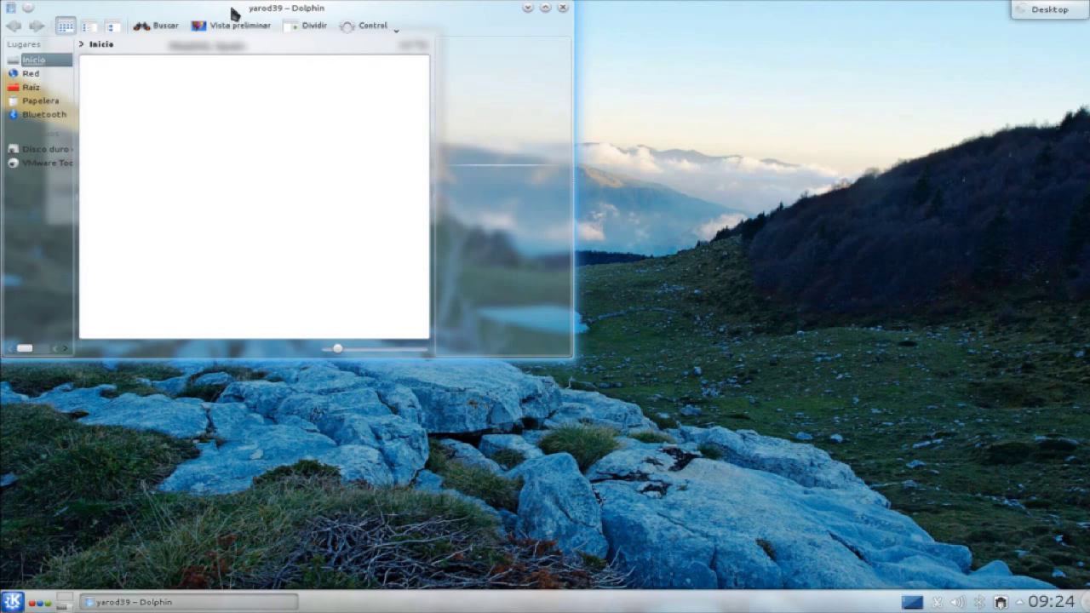
pyautogui.moveTo(233, 14)
pyautogui.mouseDown()
pyautogui.moveTo(545, 68)
pyautogui.moveTo(664, 106)
pyautogui.moveTo(686, 145)
pyautogui.mouseUp()
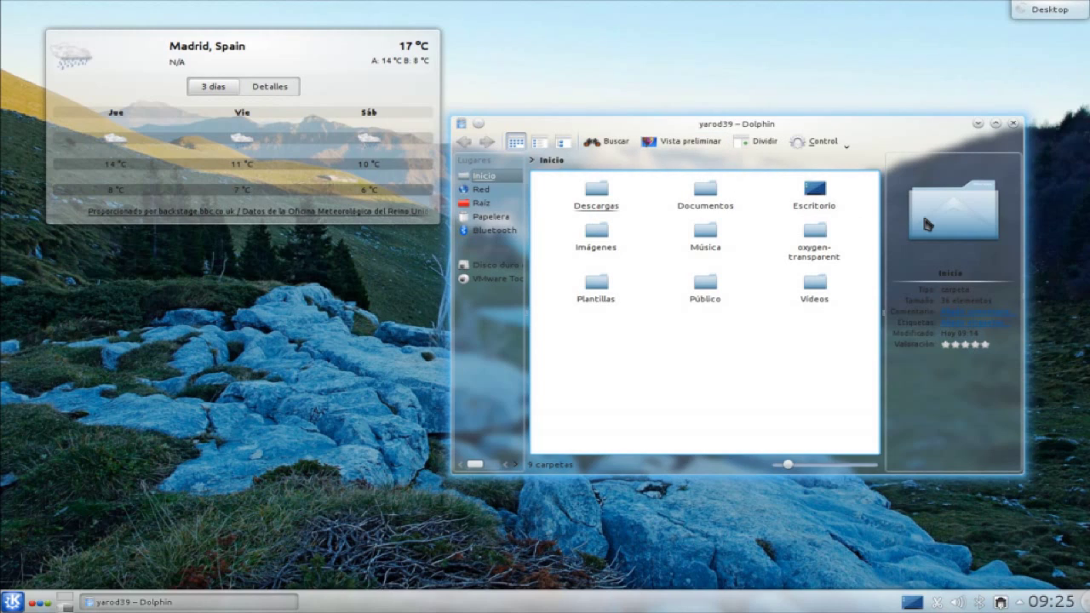
pyautogui.click(1013, 124)
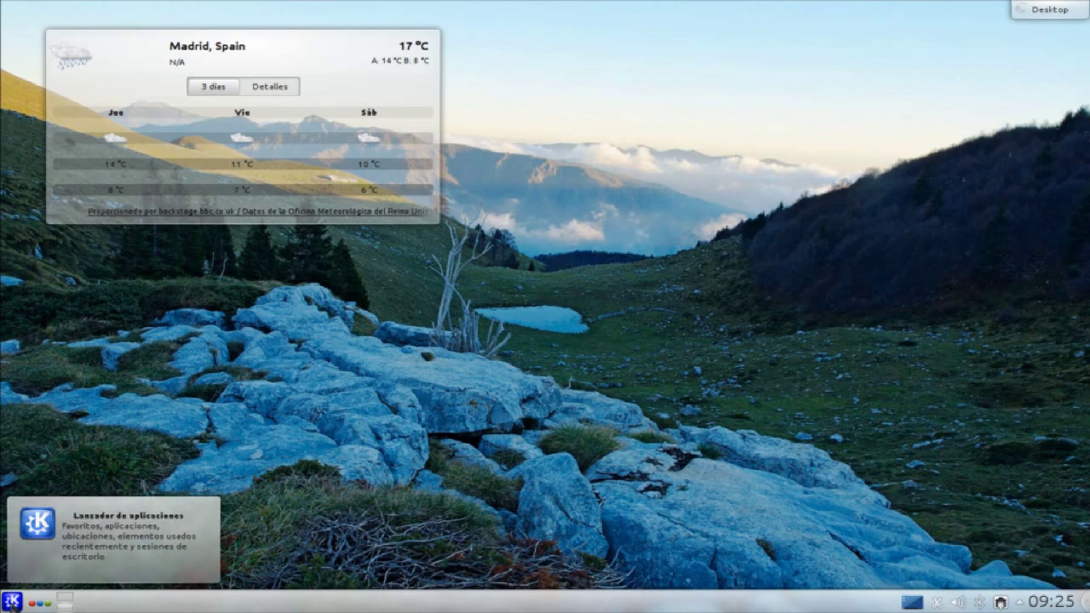
# Step: Switch to the Konsole terminal by executing the command konsole from the application launcher's run-command prompt
pyautogui.click(12, 601)
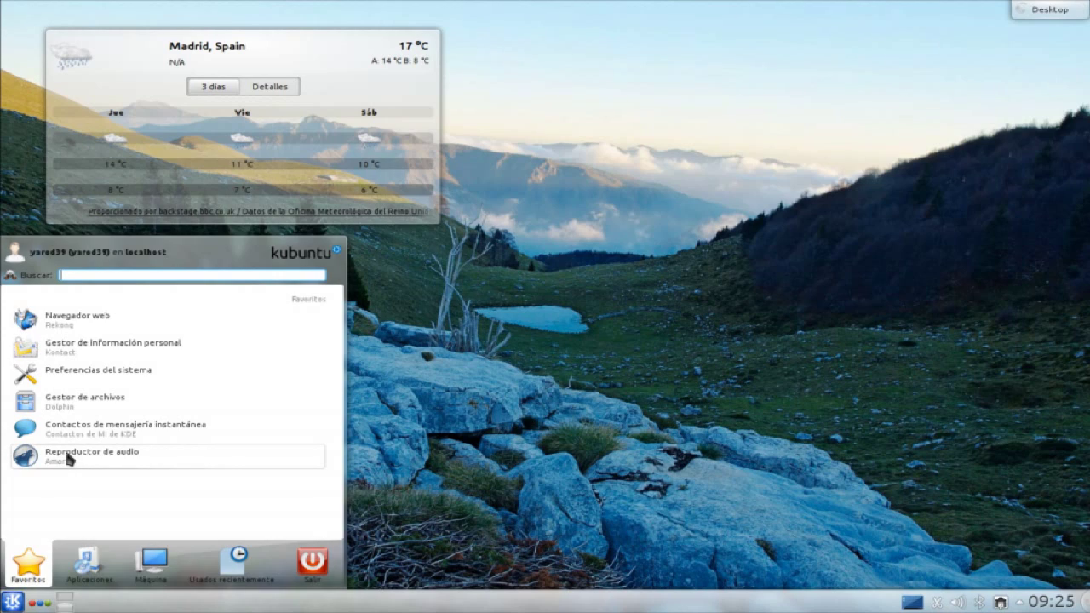
pyautogui.click(92, 562)
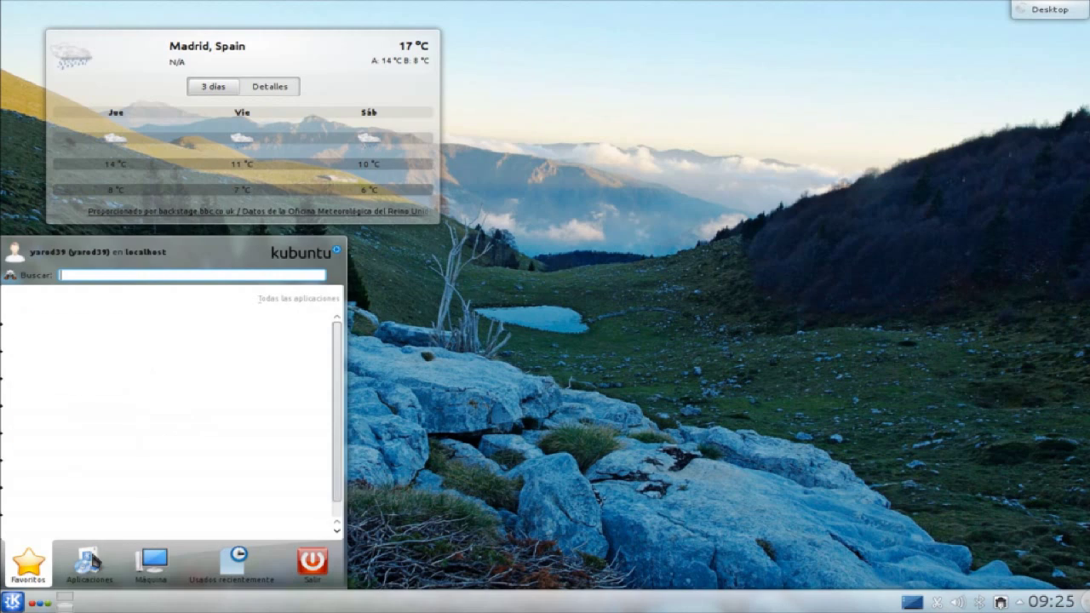
pyautogui.scroll(-1, 90, 498)
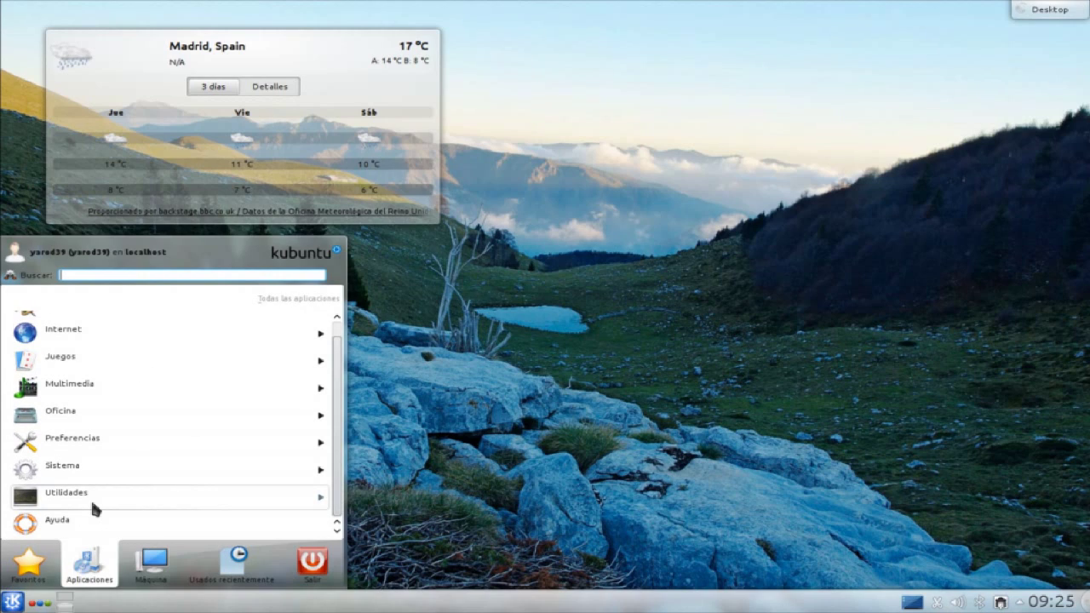
pyautogui.click(158, 566)
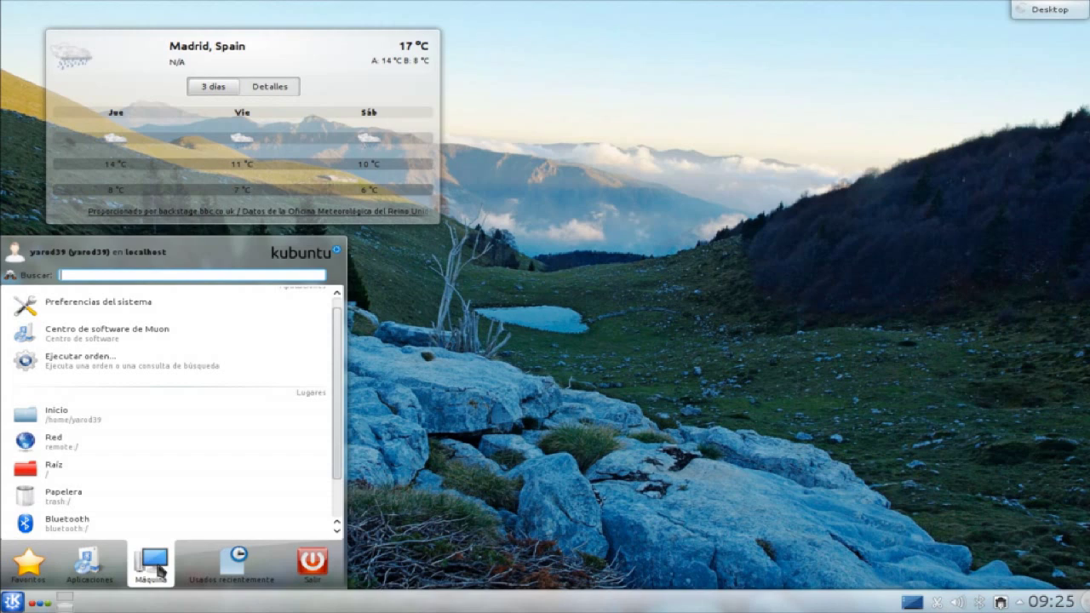
pyautogui.click(147, 358)
pyautogui.write('k')
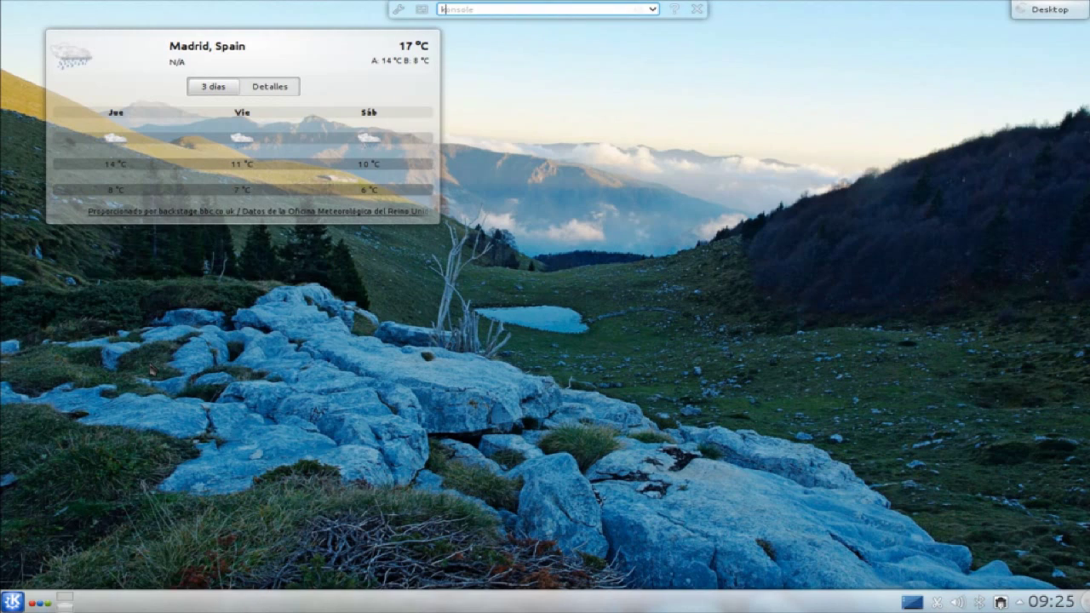
pyautogui.write('onsole')
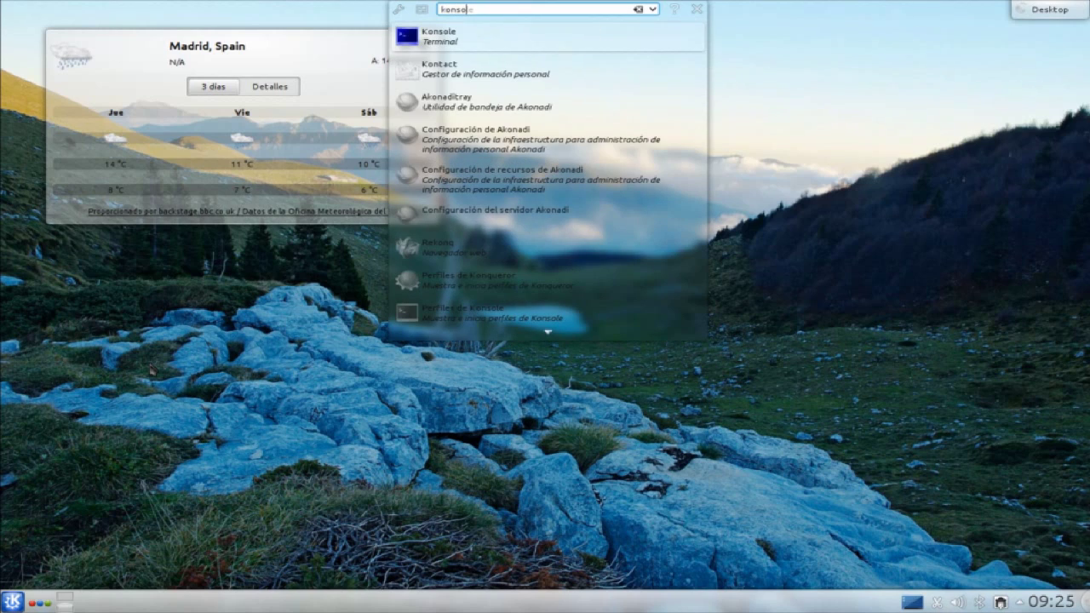
pyautogui.press('Return')
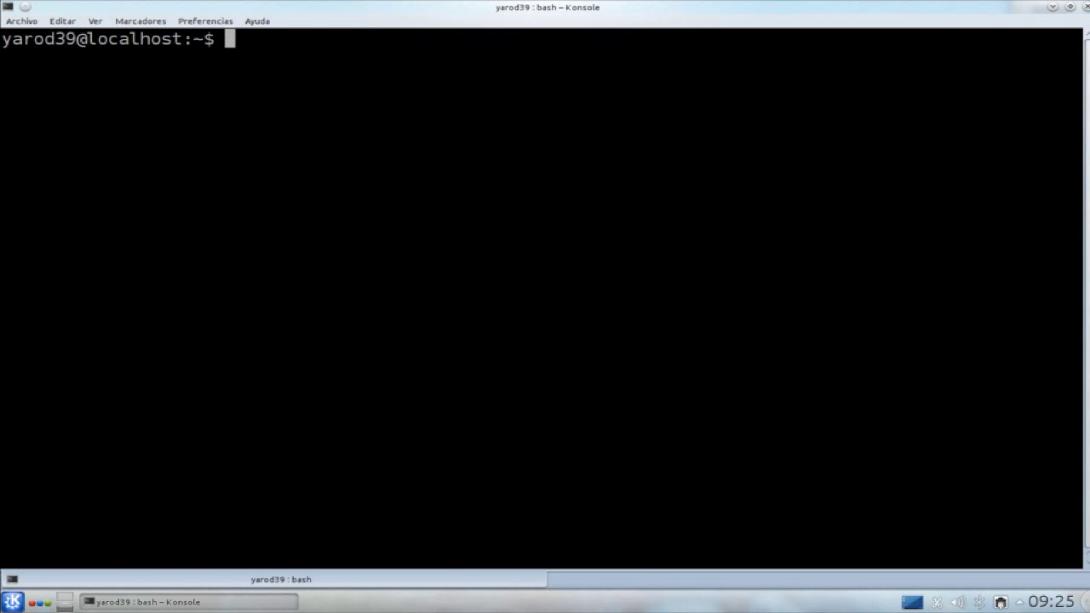
# Step: Try to add the package repository with sudo add-apt-repository ppa:blueleadlinux/ppa, entering the account password for sudo
pyautogui.write('sud')
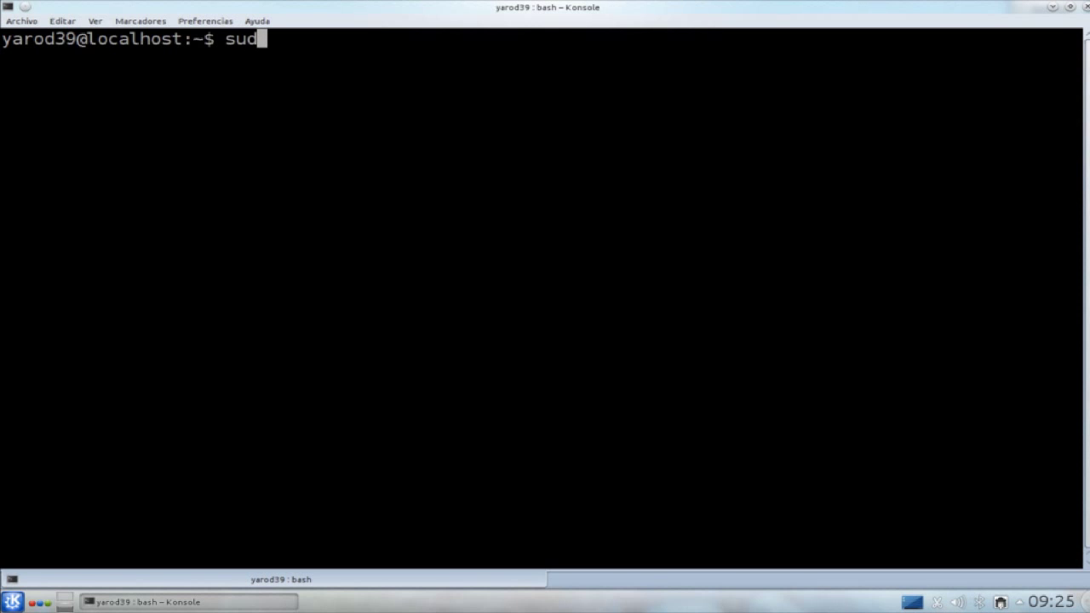
pyautogui.write('o add-apt')
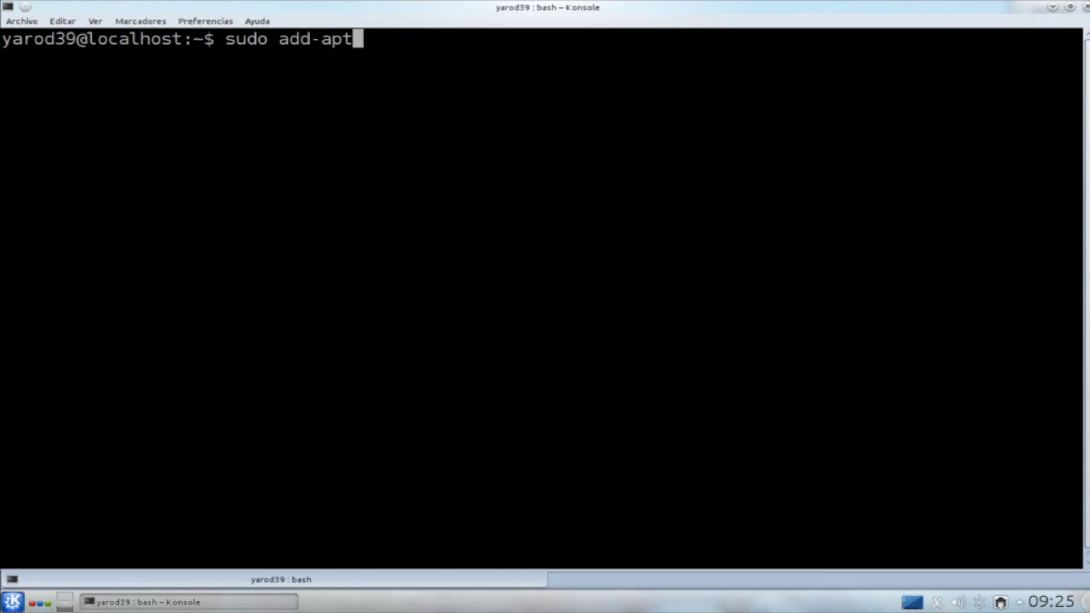
pyautogui.write('-repo')
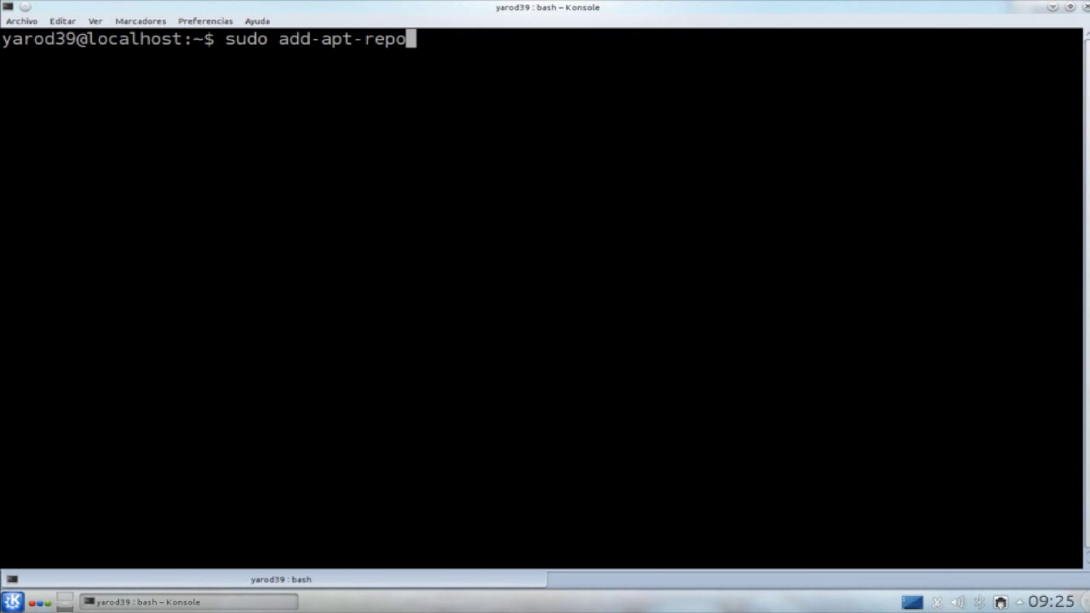
pyautogui.write('sitory')
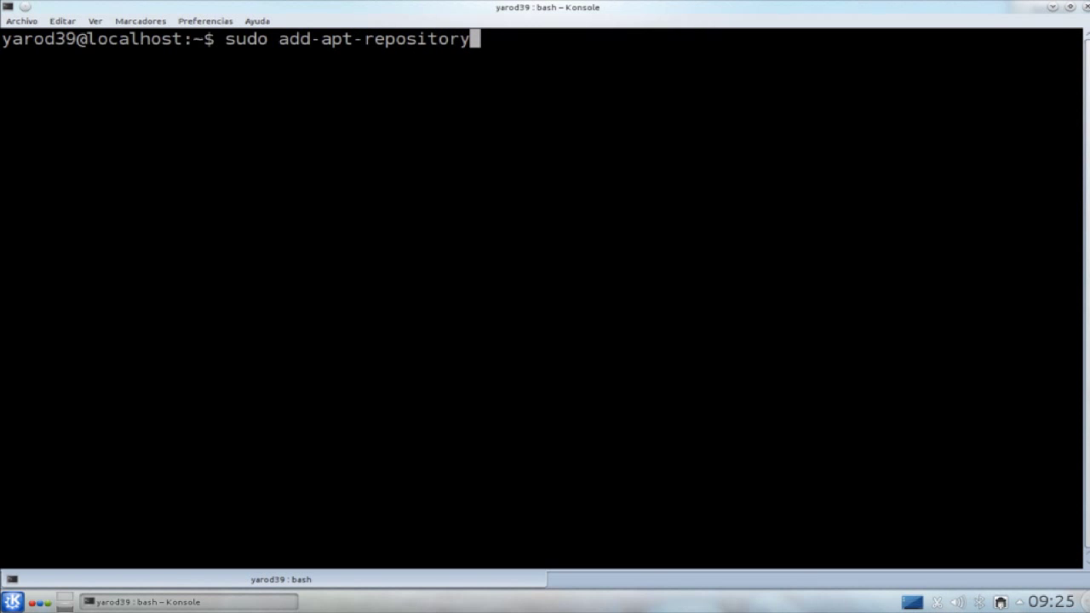
pyautogui.write(' ppa')
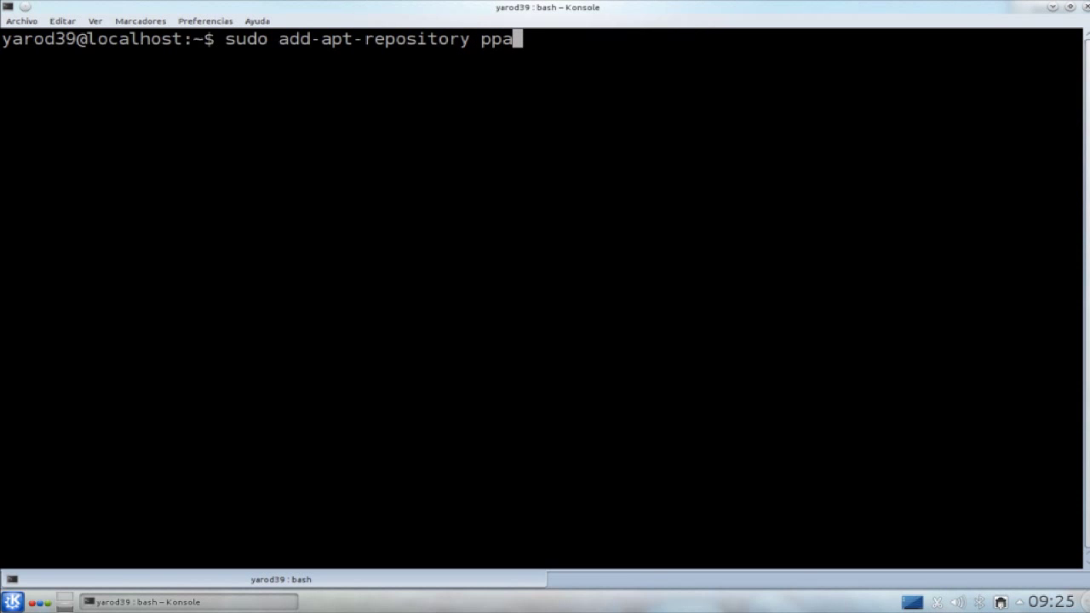
pyautogui.write(':blue')
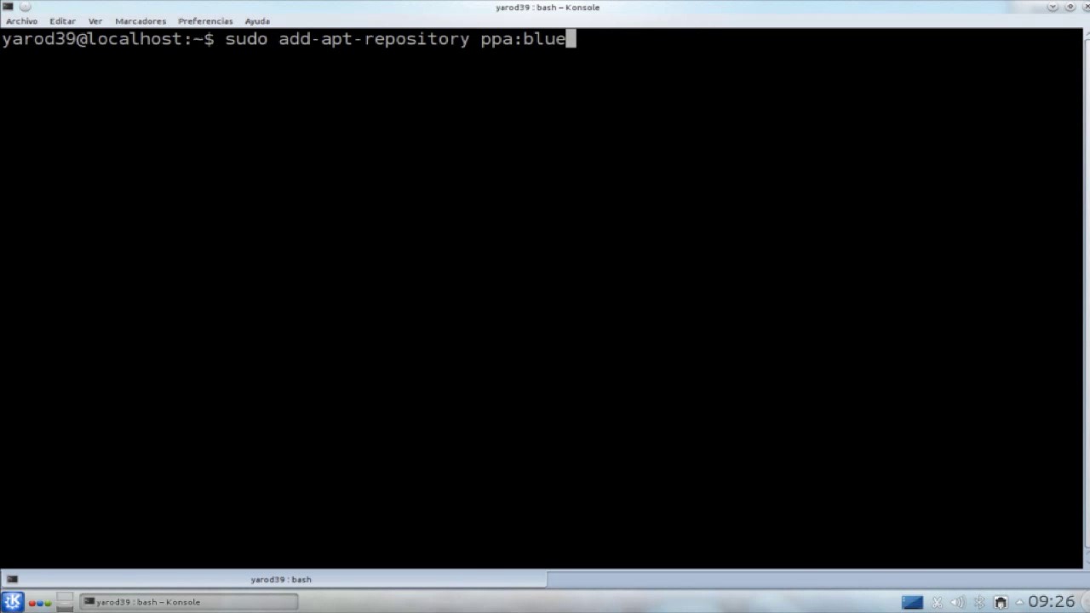
pyautogui.write('lea')
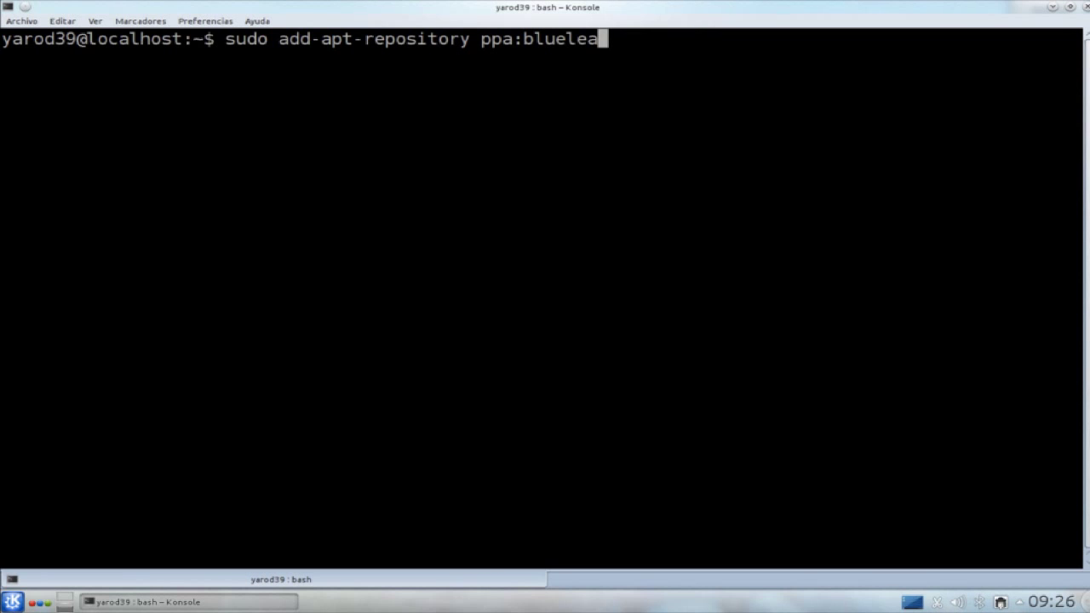
pyautogui.write('dlinux')
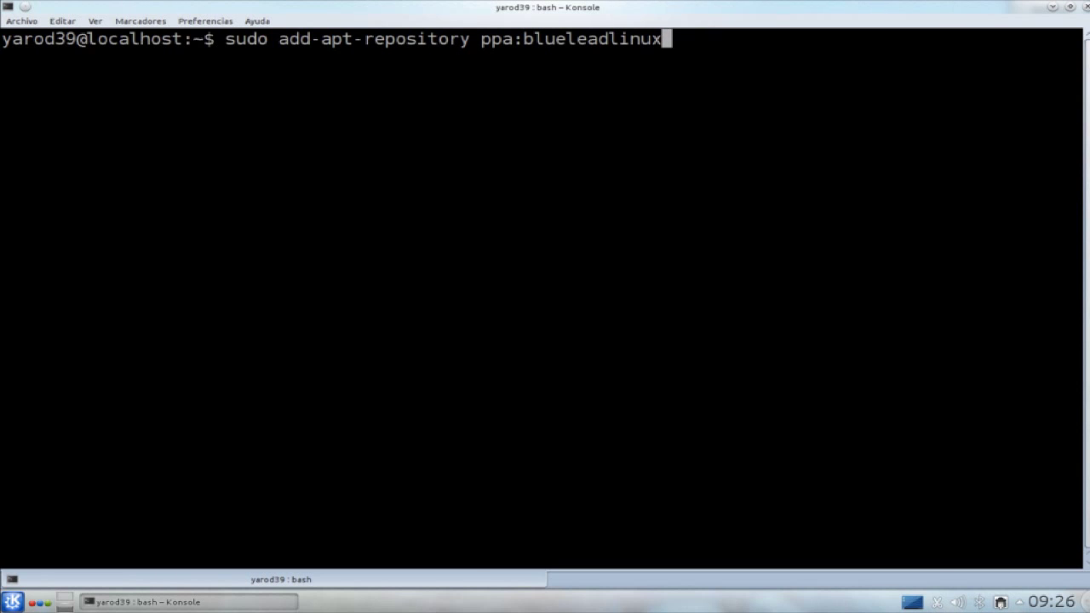
pyautogui.write('/')
pyautogui.write('ppa')
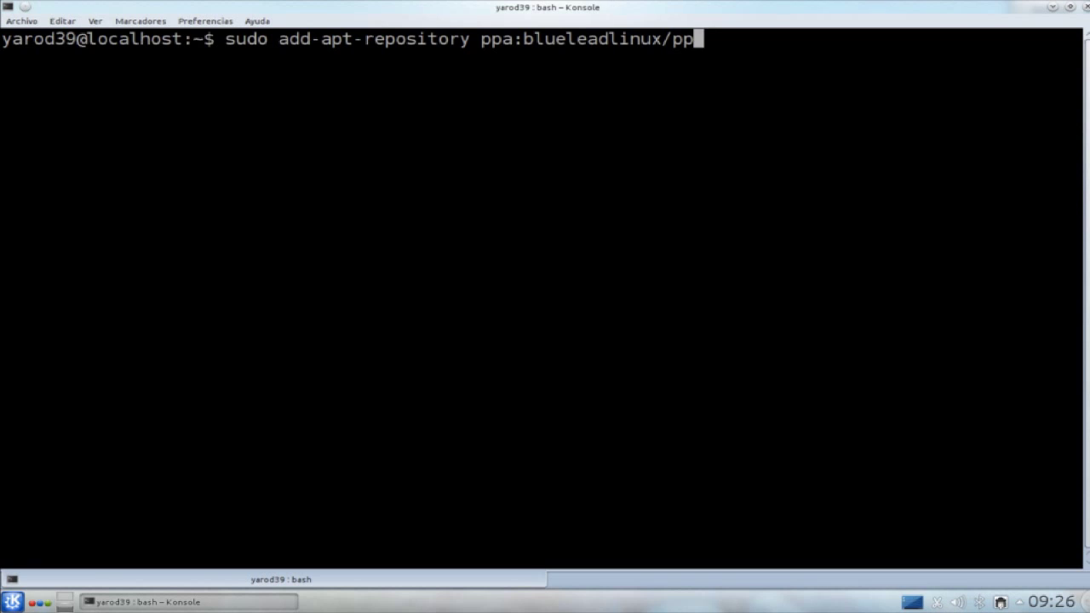
pyautogui.press('Return')
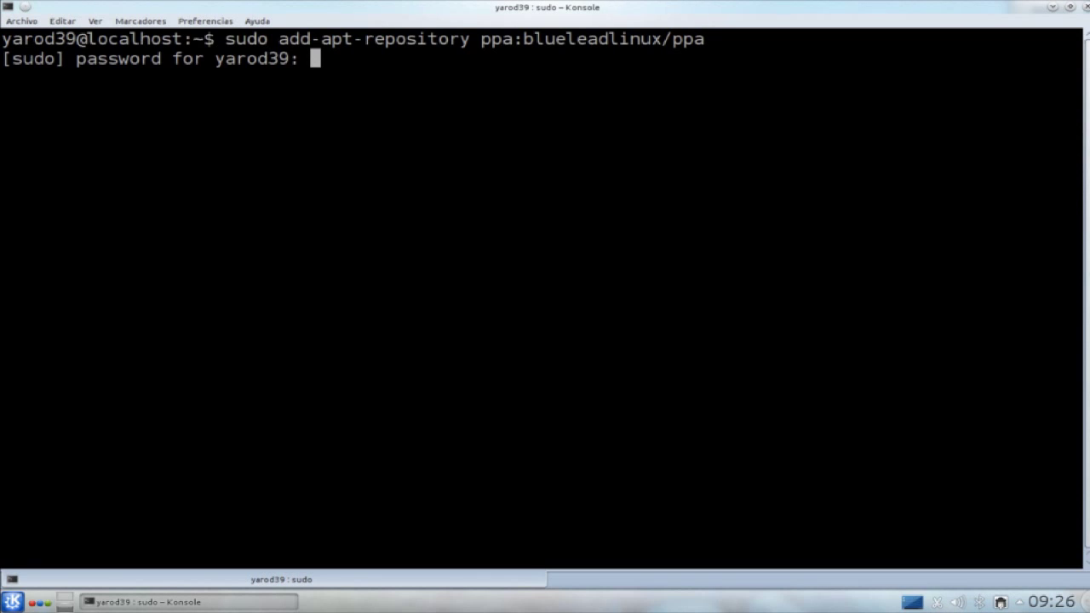
pyautogui.press('Return')
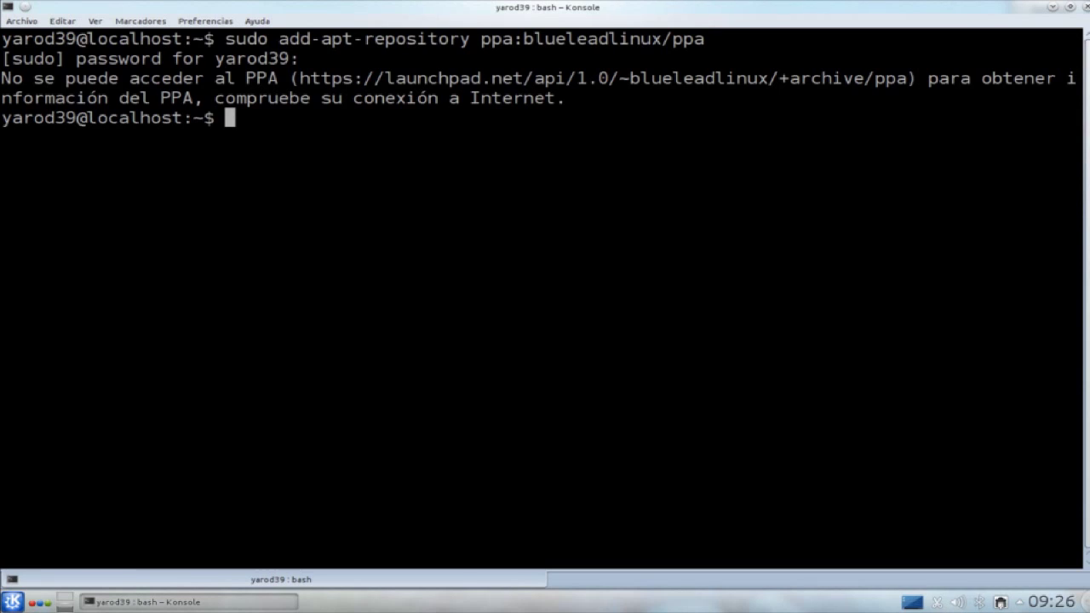
# Step: Try to add the package repository with sudo add-apt-repository ppa:blueesflinux/ppa
pyautogui.write('sudo ap')
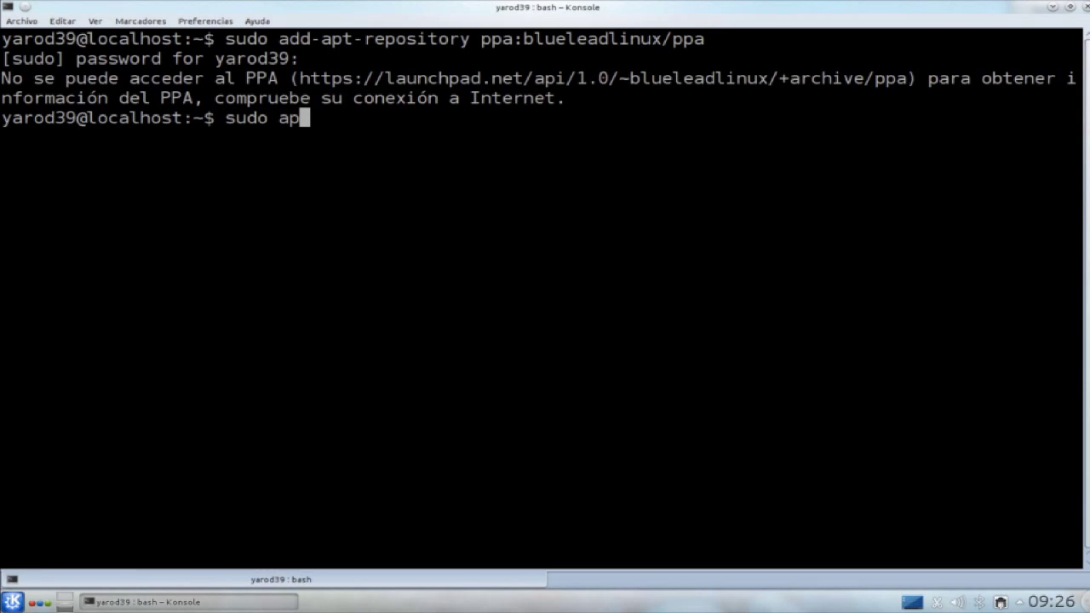
pyautogui.press('BackSpace')
pyautogui.write('dd')
pyautogui.press('BackSpace')
pyautogui.write('-apt-repositr')
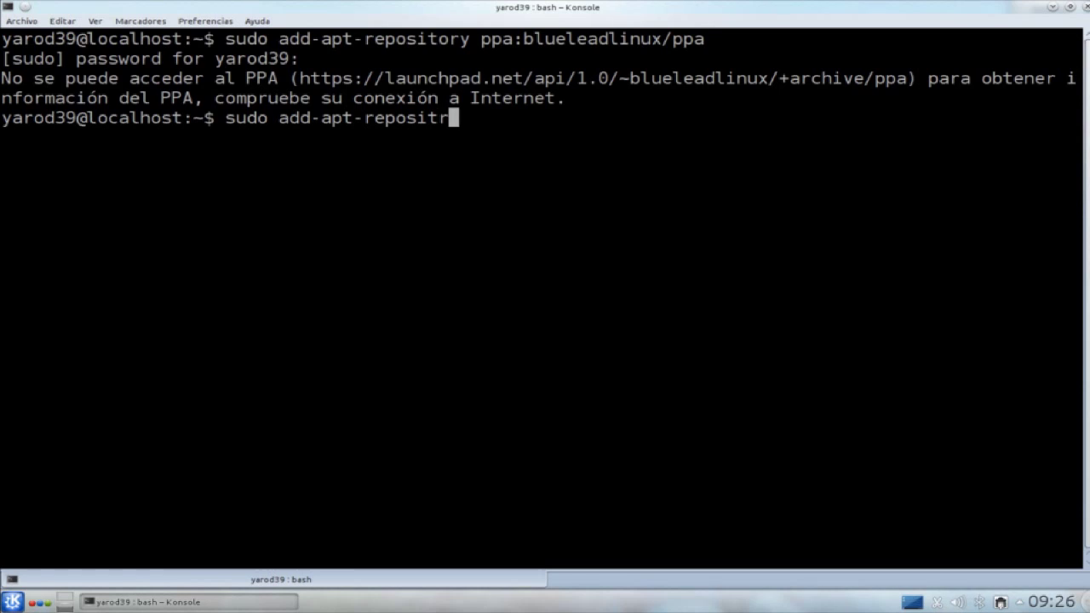
pyautogui.press('BackSpace')
pyautogui.write('ory ppa:blue')
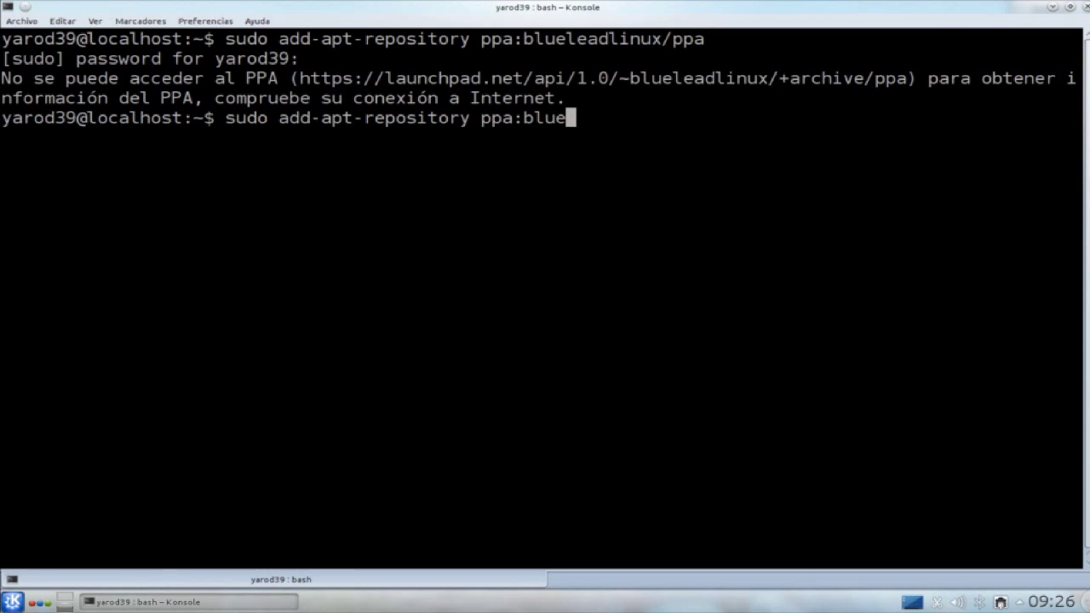
pyautogui.write('esfli')
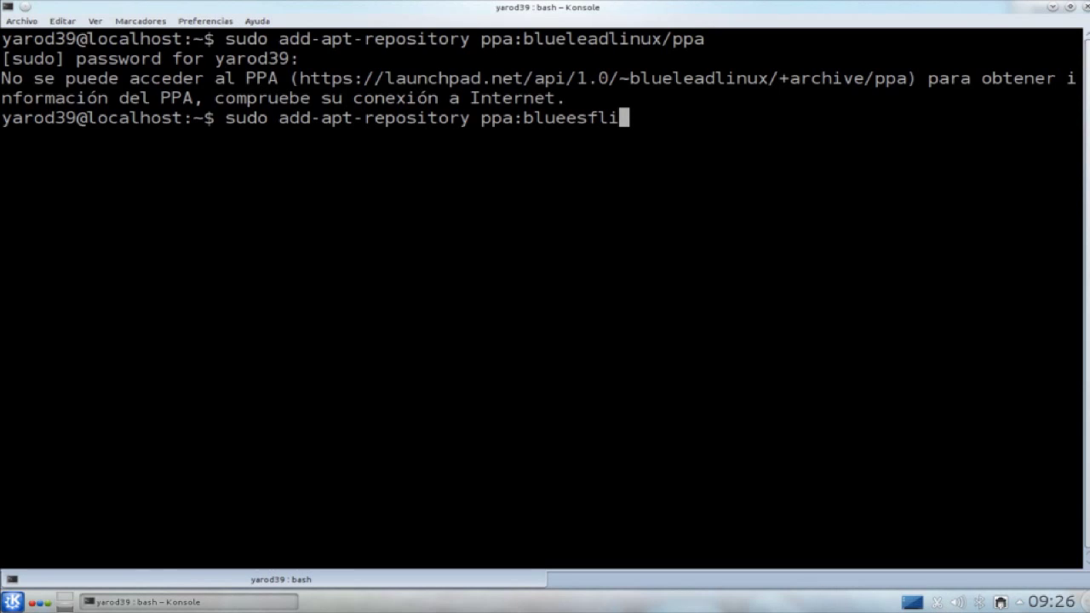
pyautogui.write('nux/ppa')
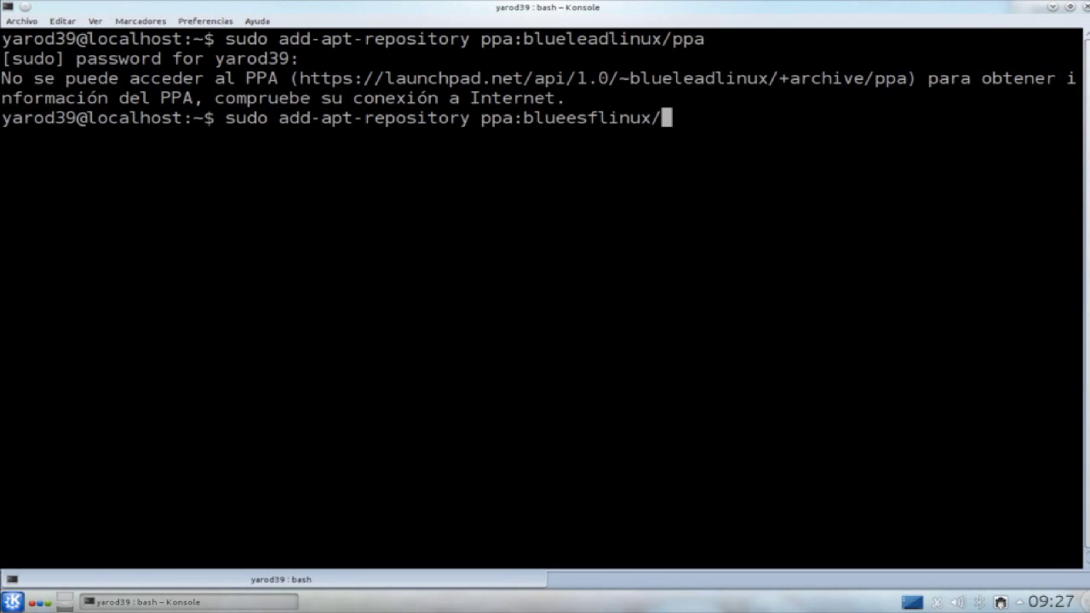
pyautogui.press('Return')
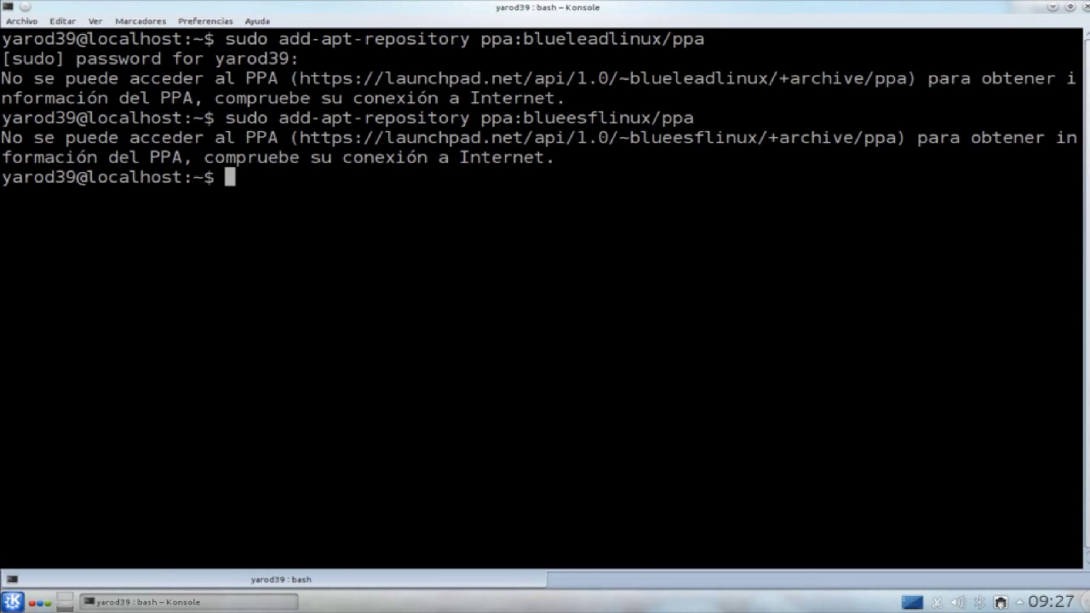
# Step: Refresh the package lists with sudo apt-get update
pyautogui.write('sudo ')
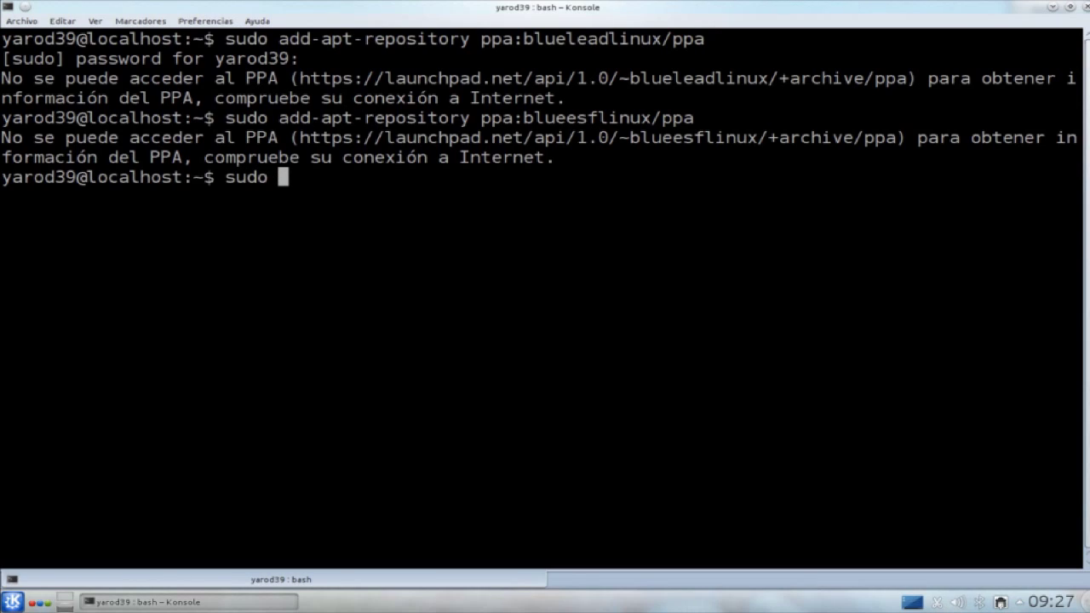
pyautogui.write('apt-get u')
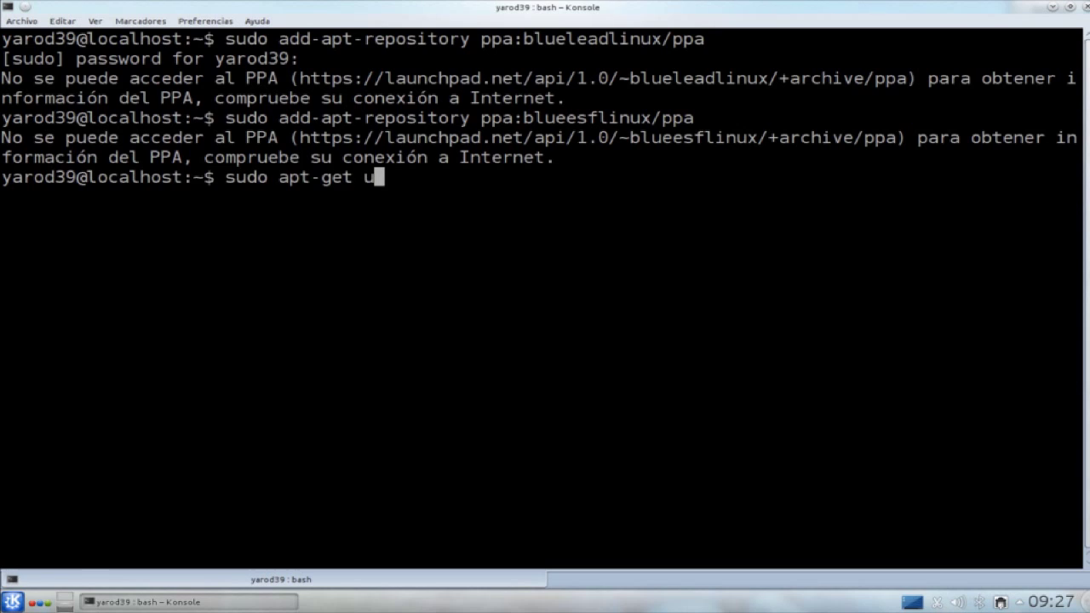
pyautogui.write('pdate')
pyautogui.press('Return')
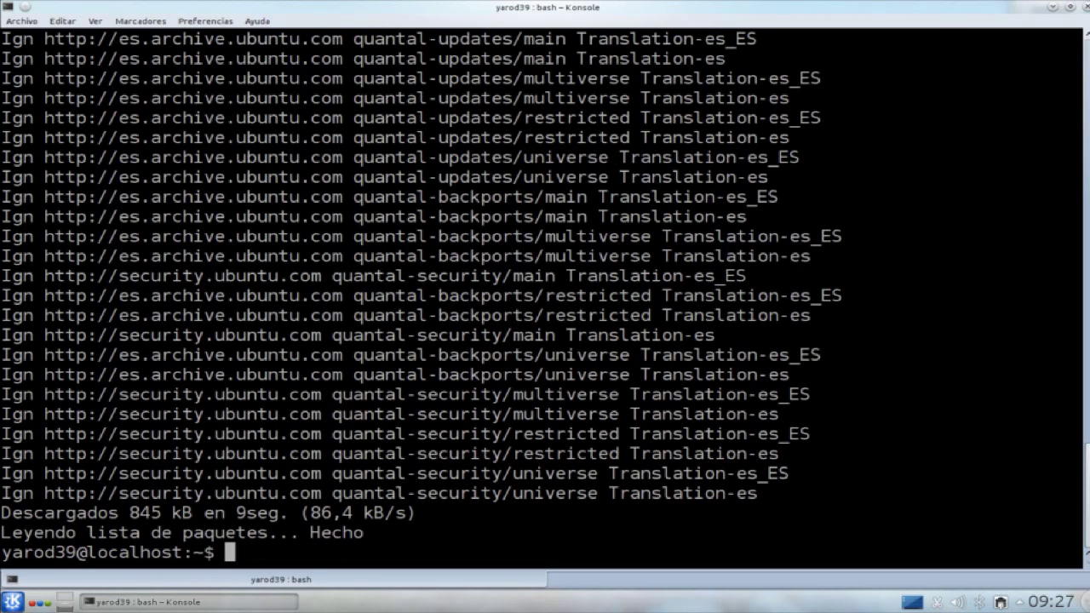
# Step: Try to install the package kde-style-oxygentransparent with sudo apt-get install, and leave the terminal with exit
pyautogui.write('sudo apt')
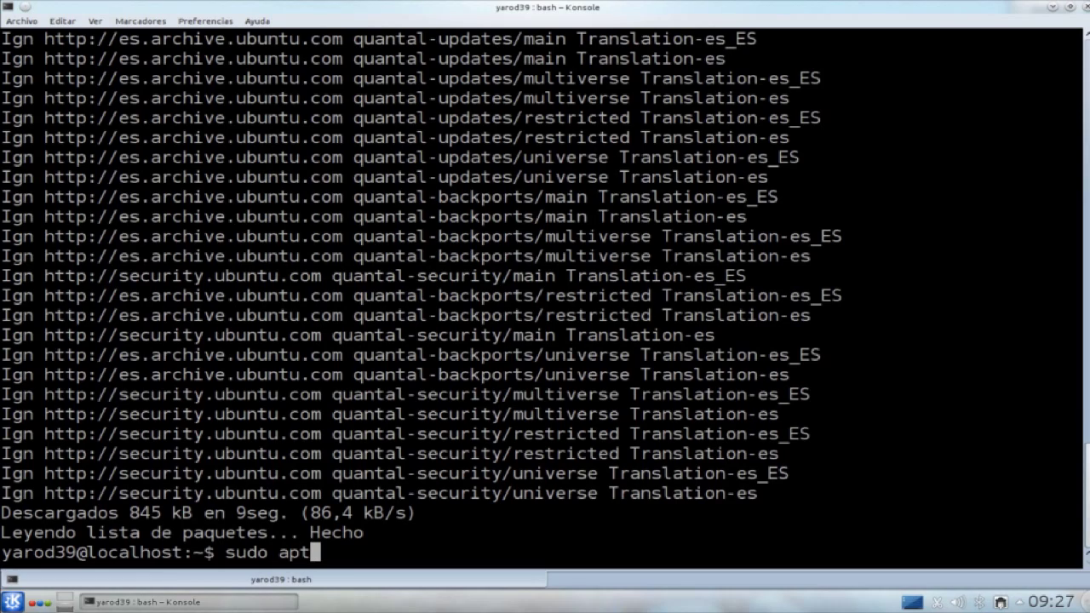
pyautogui.write('-get ins')
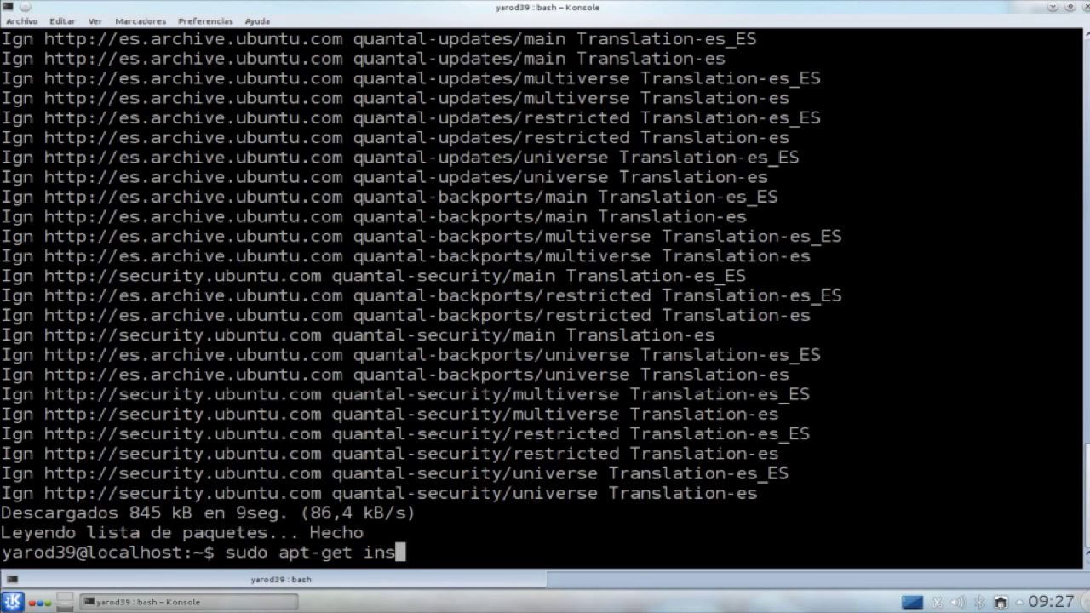
pyautogui.write('tall kde')
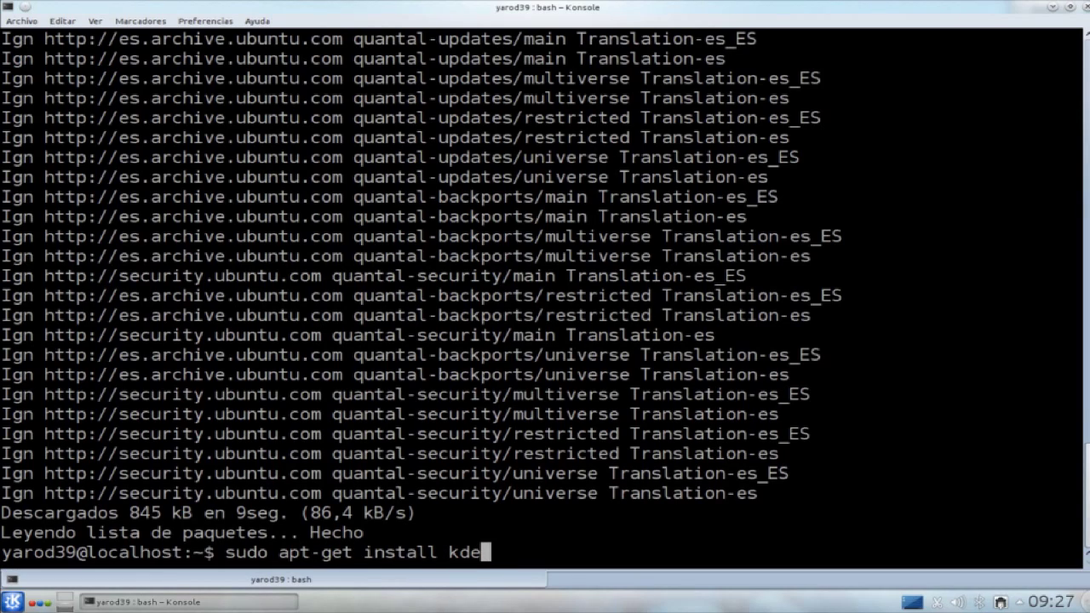
pyautogui.write('-st')
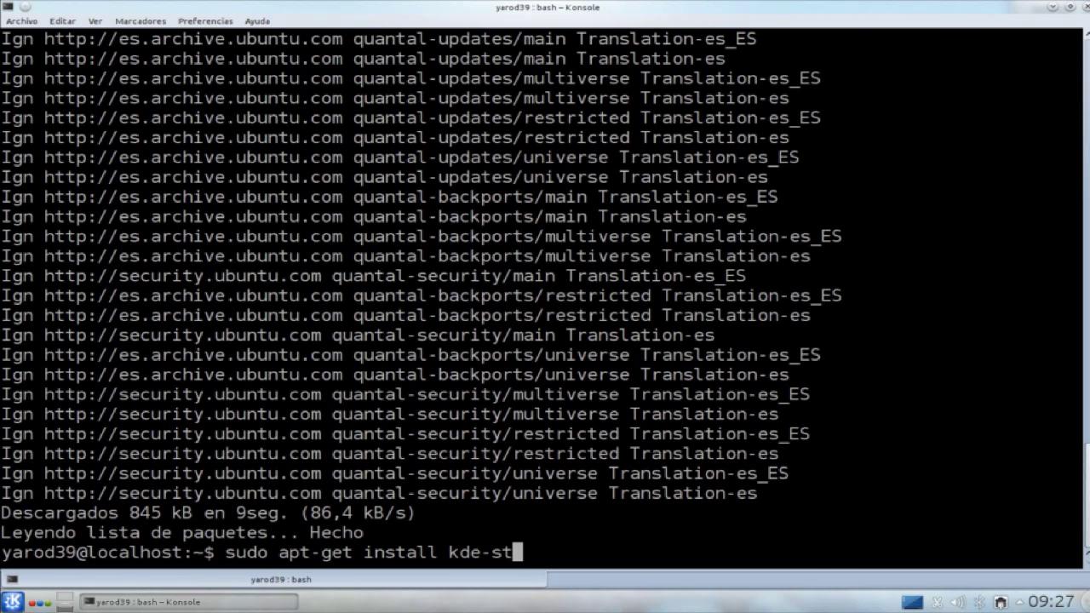
pyautogui.write('yle')
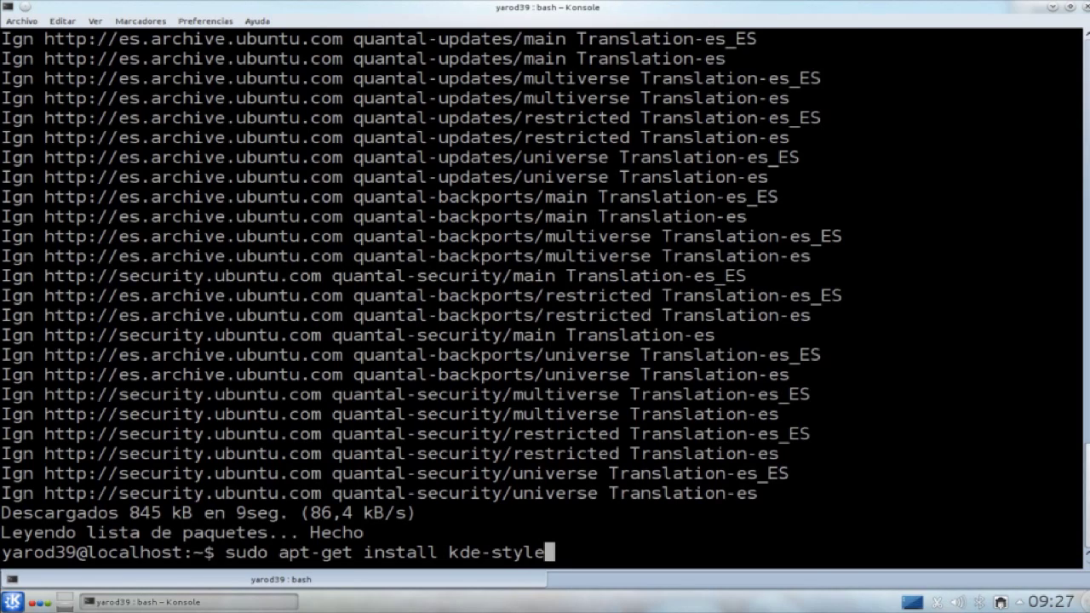
pyautogui.write('-oxygen')
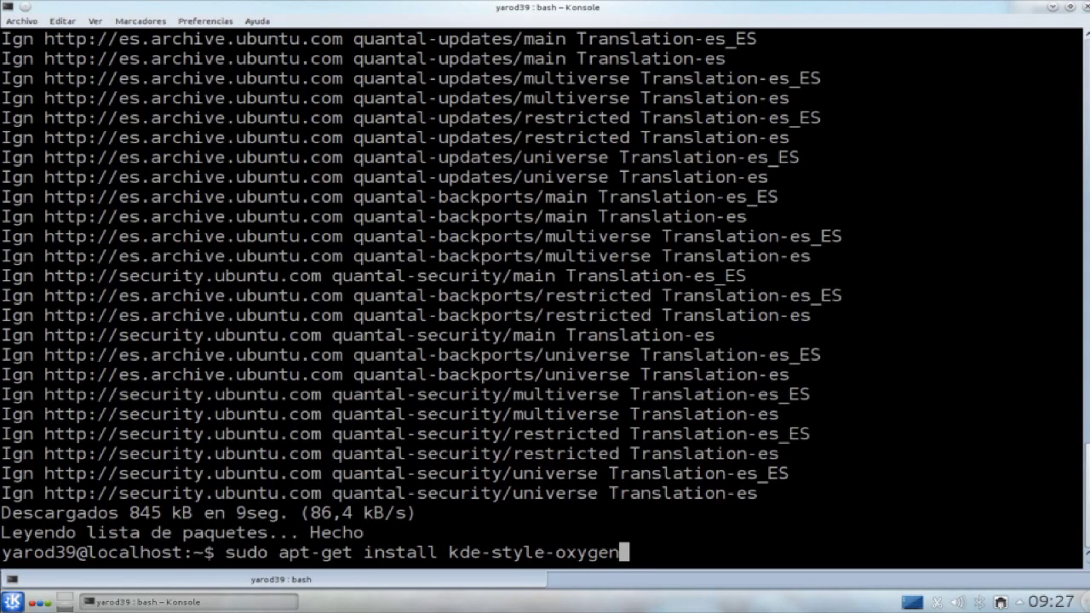
pyautogui.write('transpa')
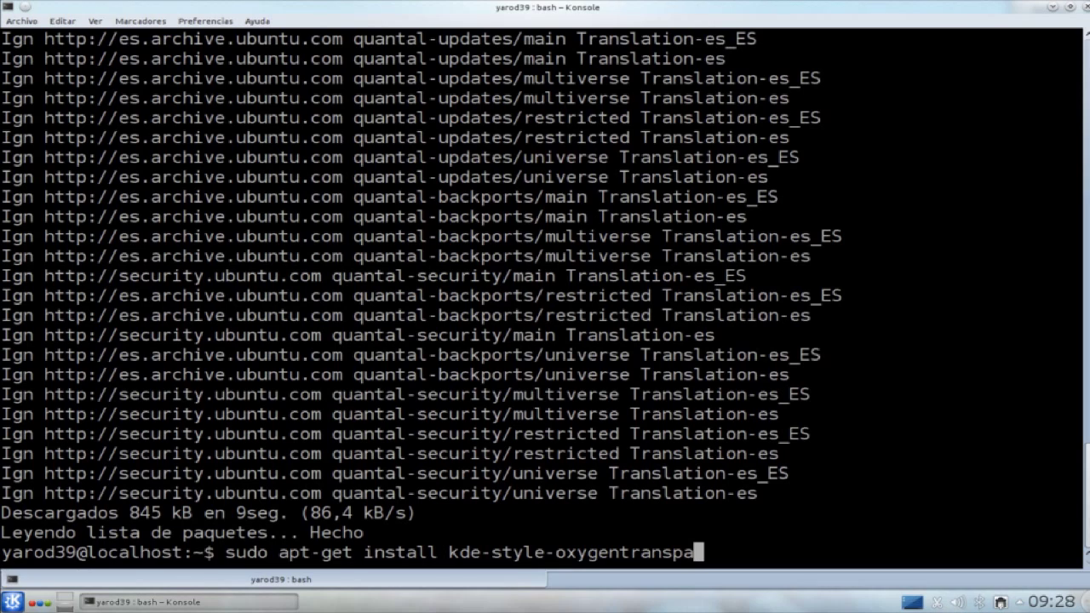
pyautogui.write('rent')
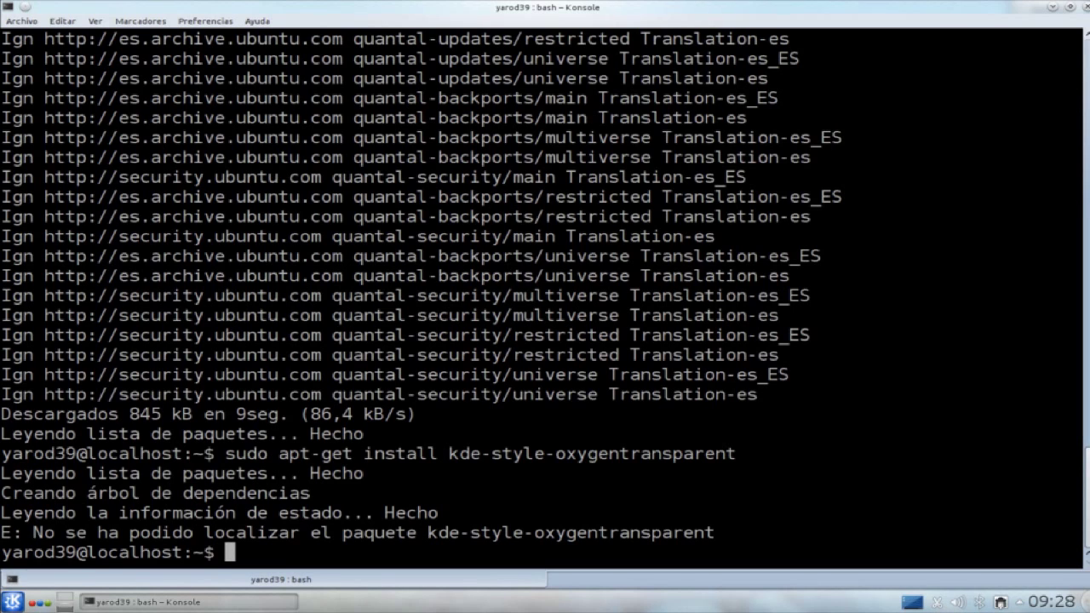
pyautogui.write('exit')
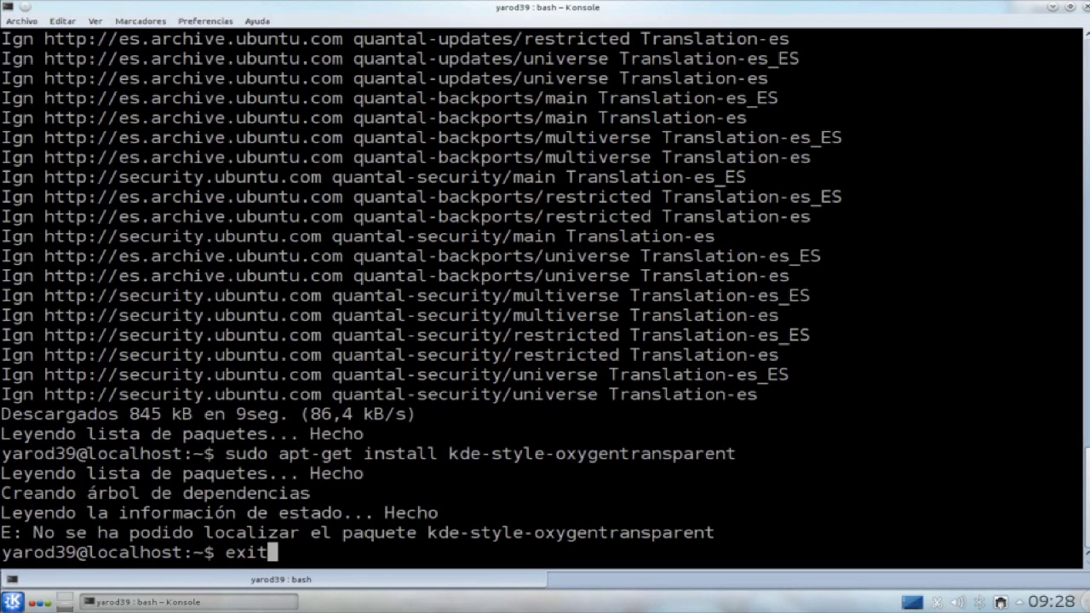
pyautogui.press('Return')
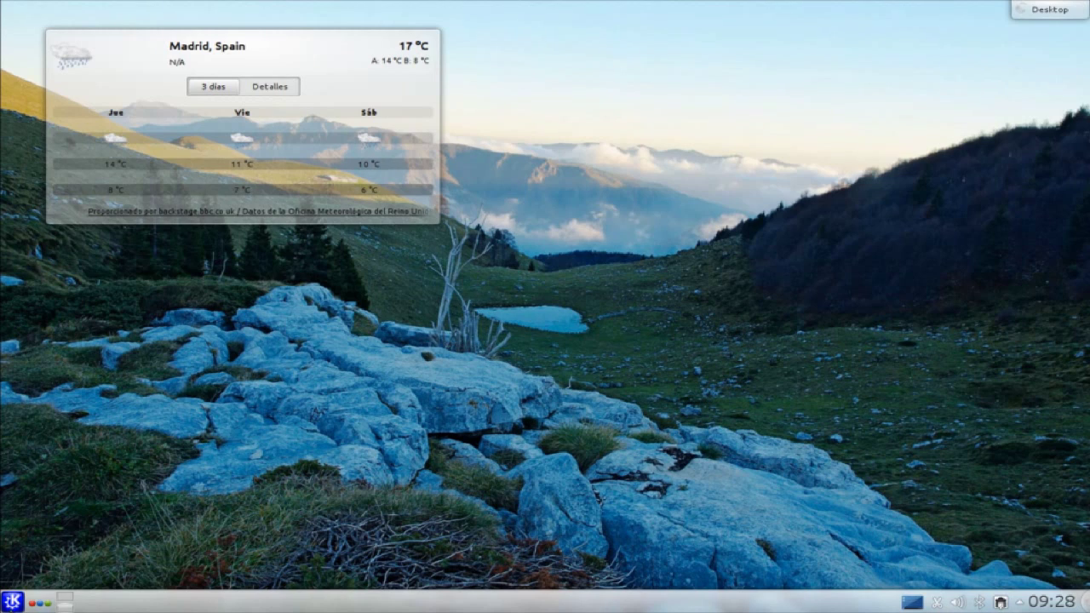
# Step: Open the widget style settings for application appearance in System Settings (Preferencias del sistema)
pyautogui.click(12, 599)
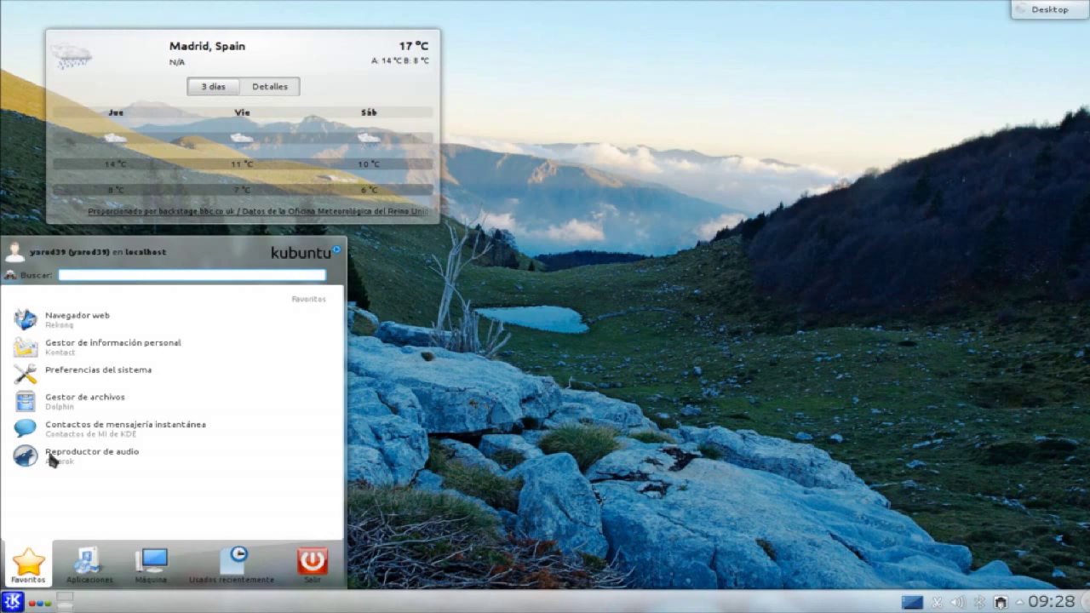
pyautogui.click(76, 383)
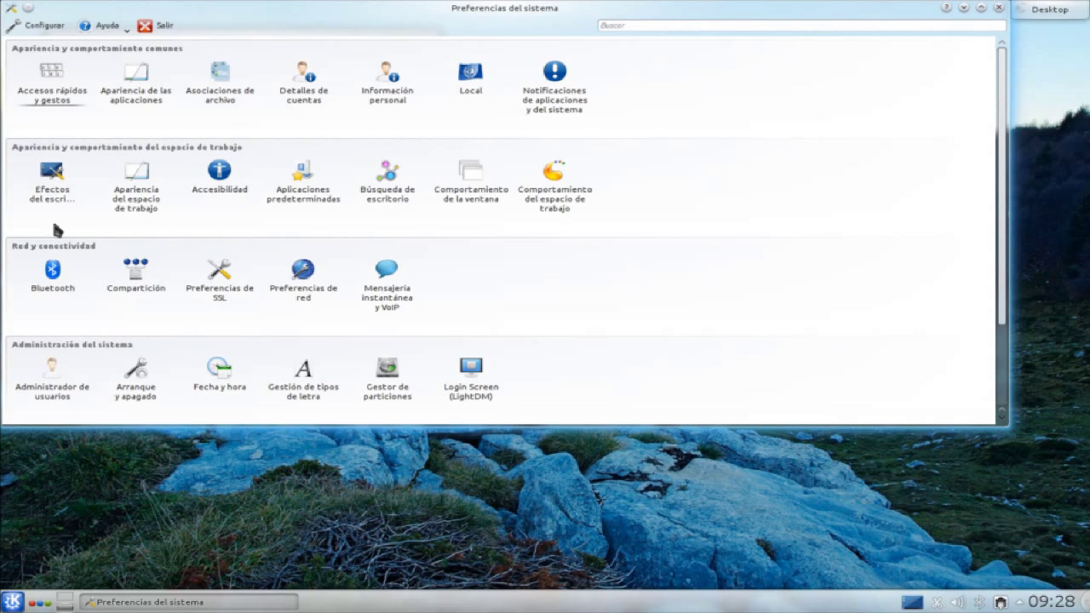
pyautogui.click(52, 375)
pyautogui.moveTo(137, 76)
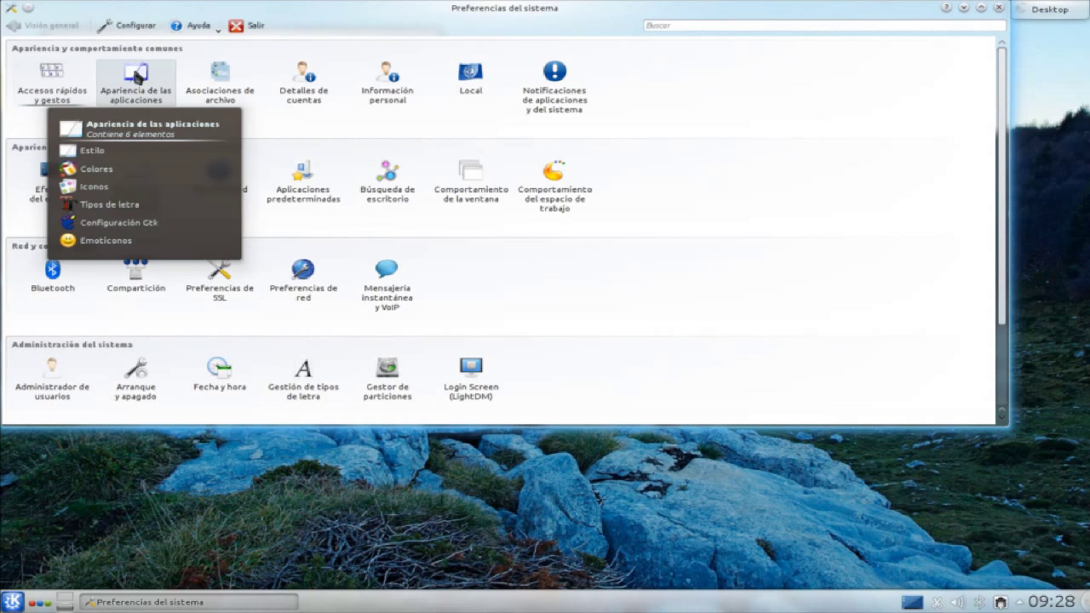
pyautogui.click(136, 76)
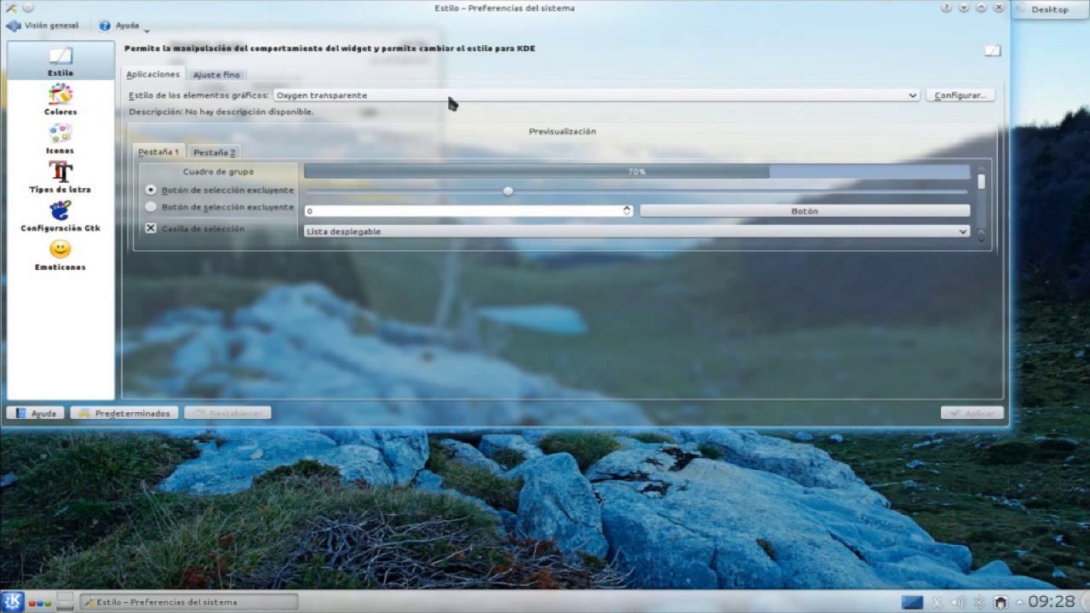
# Step: Set the widget style for applications to Oxígeno and apply it
pyautogui.click(449, 95)
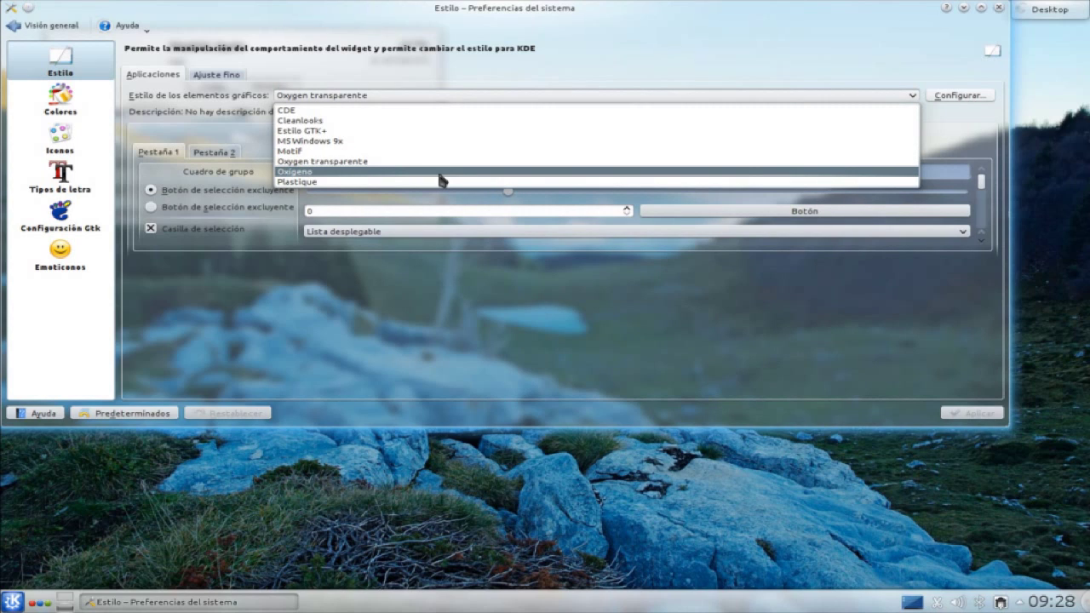
pyautogui.click(442, 172)
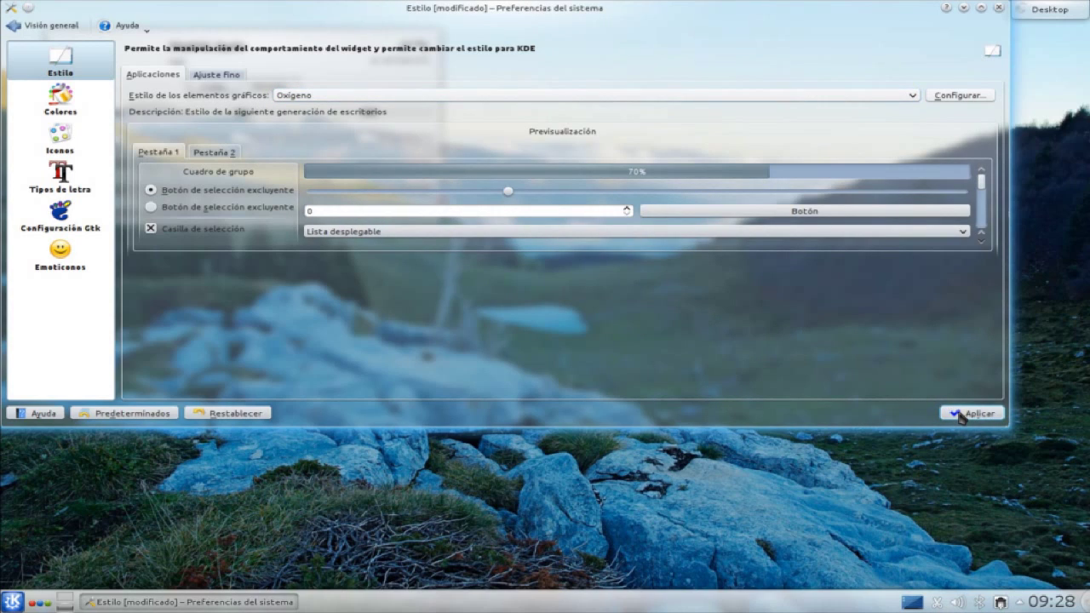
pyautogui.click(959, 416)
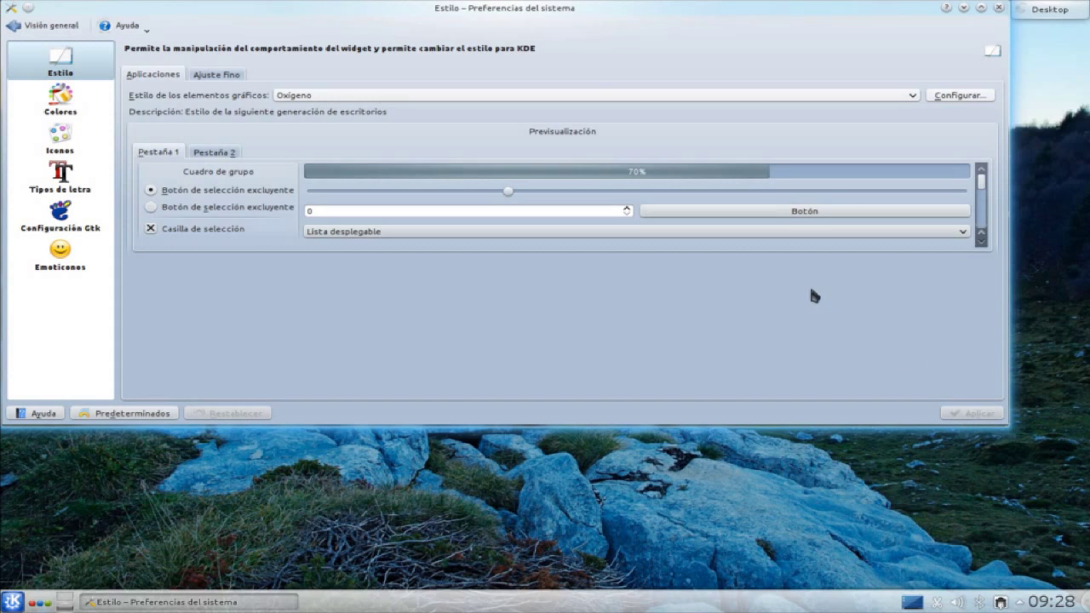
# Step: Set the widget style for applications to Oxygen transparente and apply it
pyautogui.click(578, 97)
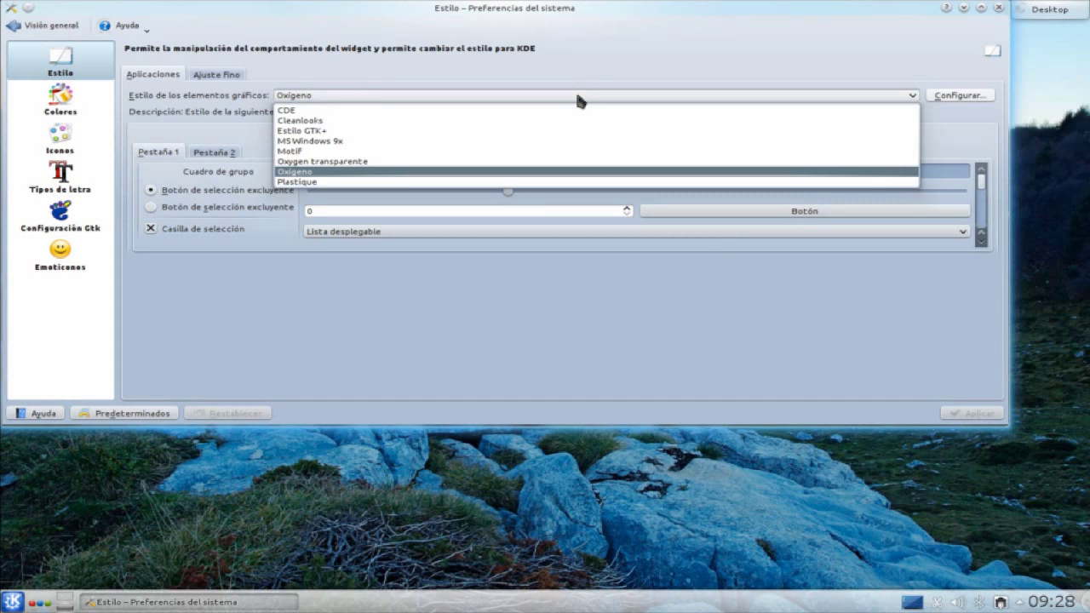
pyautogui.click(586, 161)
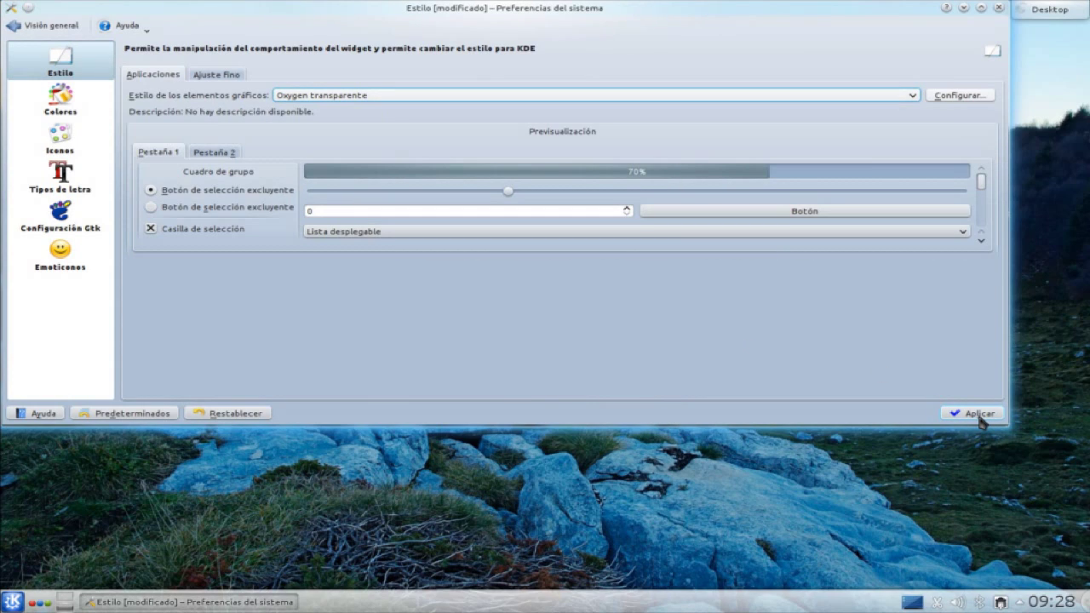
pyautogui.click(979, 415)
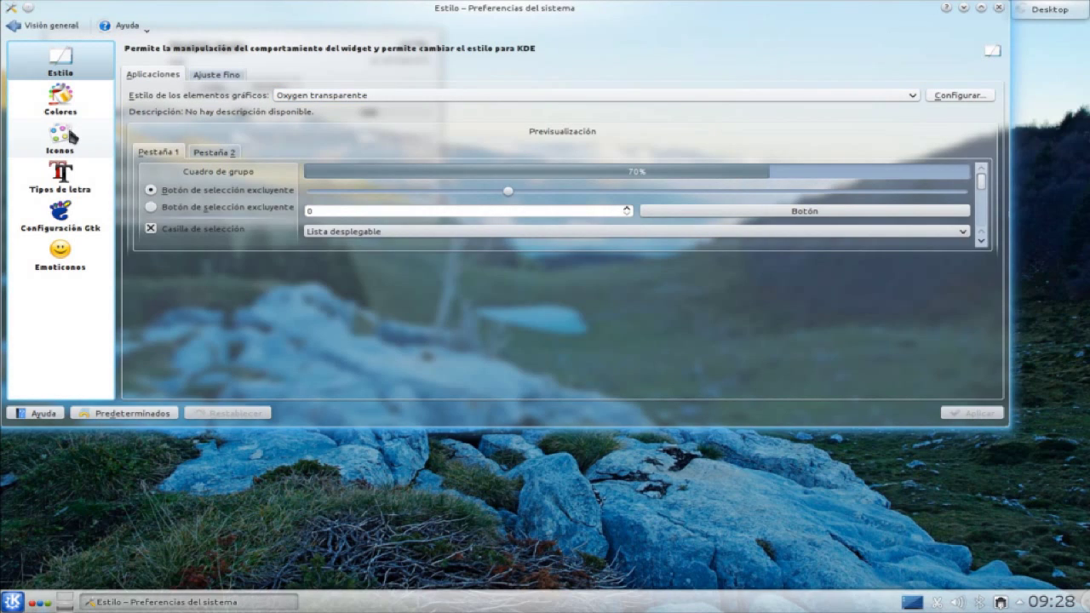
# Step: View the application colour schemes, and apply the Oxygen icon theme
pyautogui.click(65, 111)
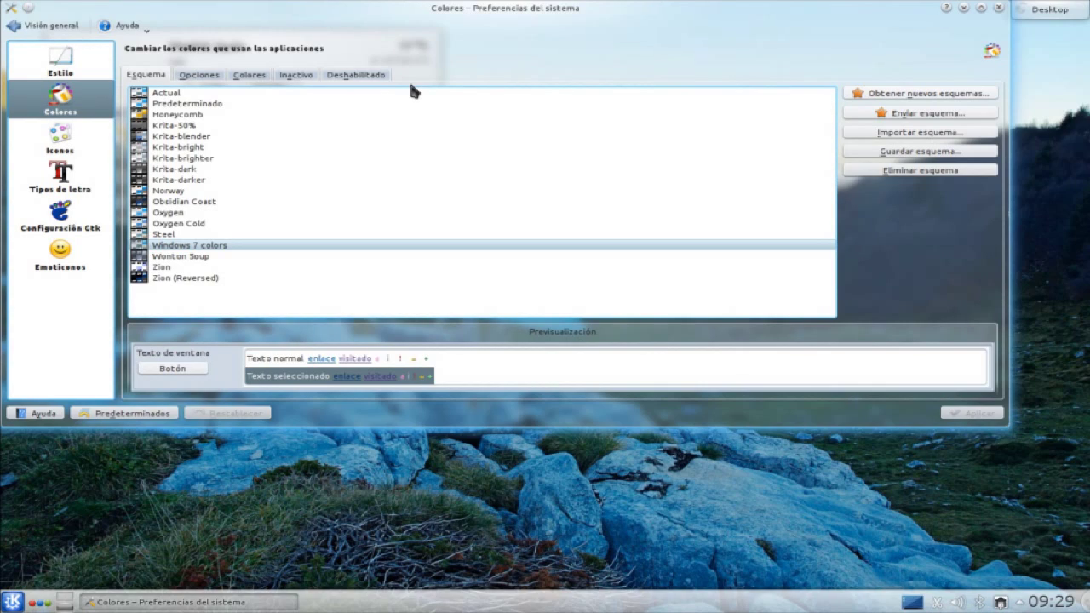
pyautogui.click(61, 140)
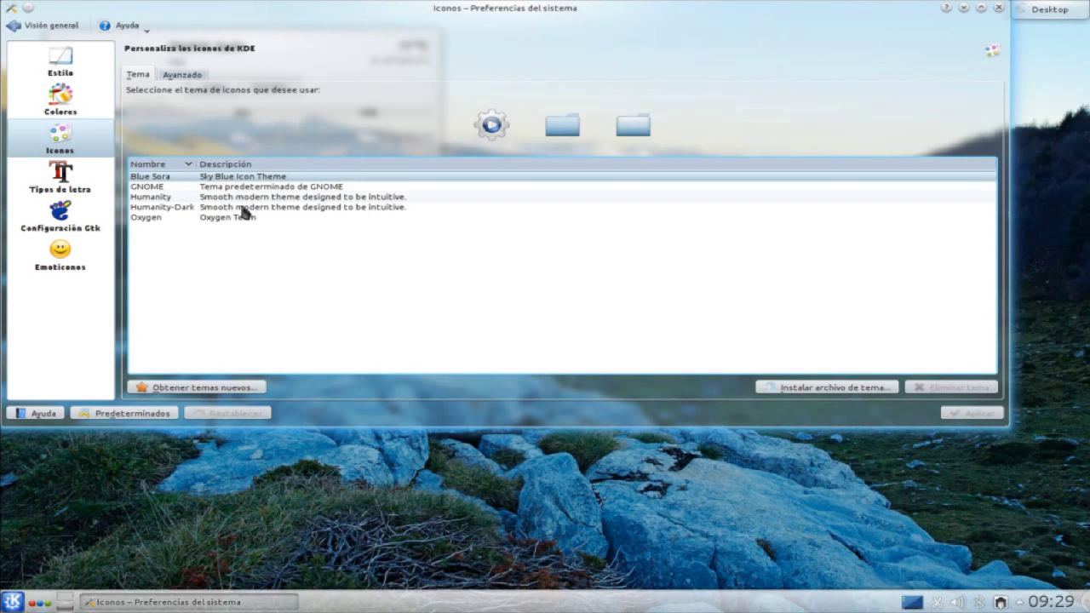
pyautogui.click(245, 220)
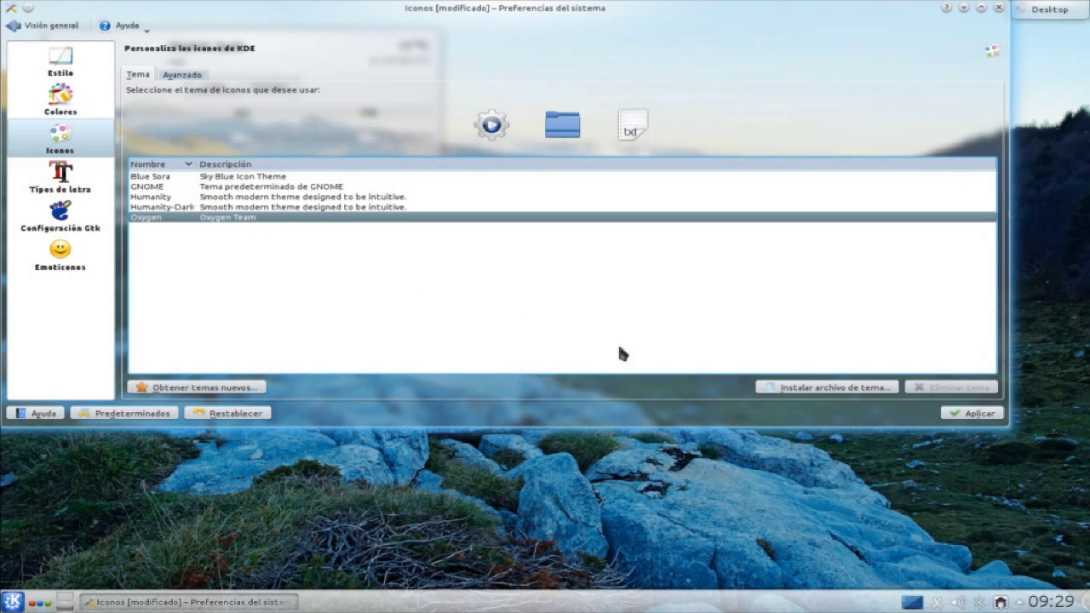
pyautogui.click(973, 413)
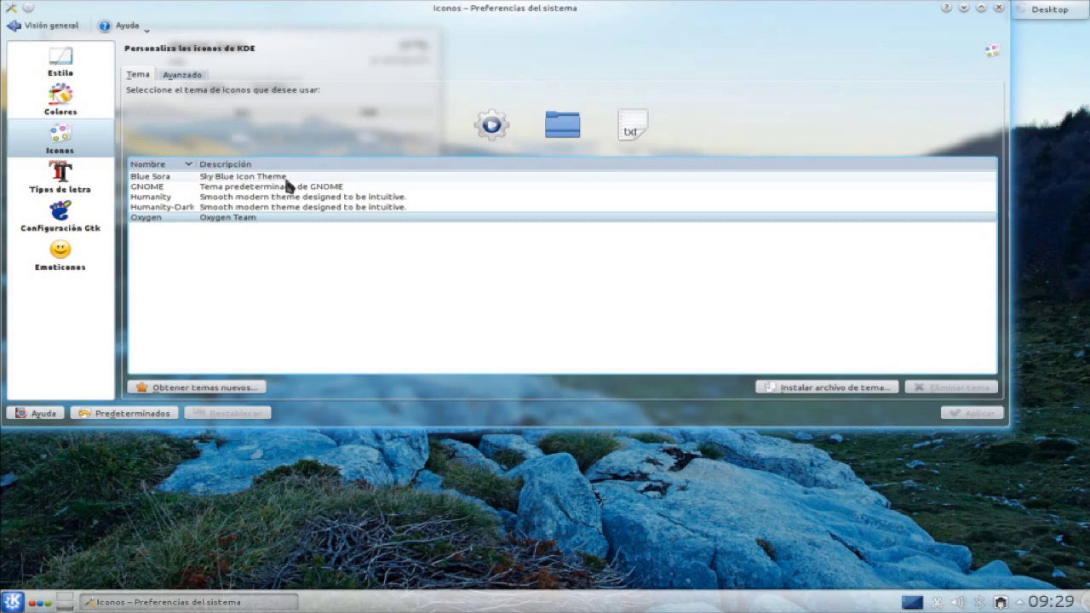
# Step: Apply the Blue Sora icon theme and return to the settings overview
pyautogui.click(287, 177)
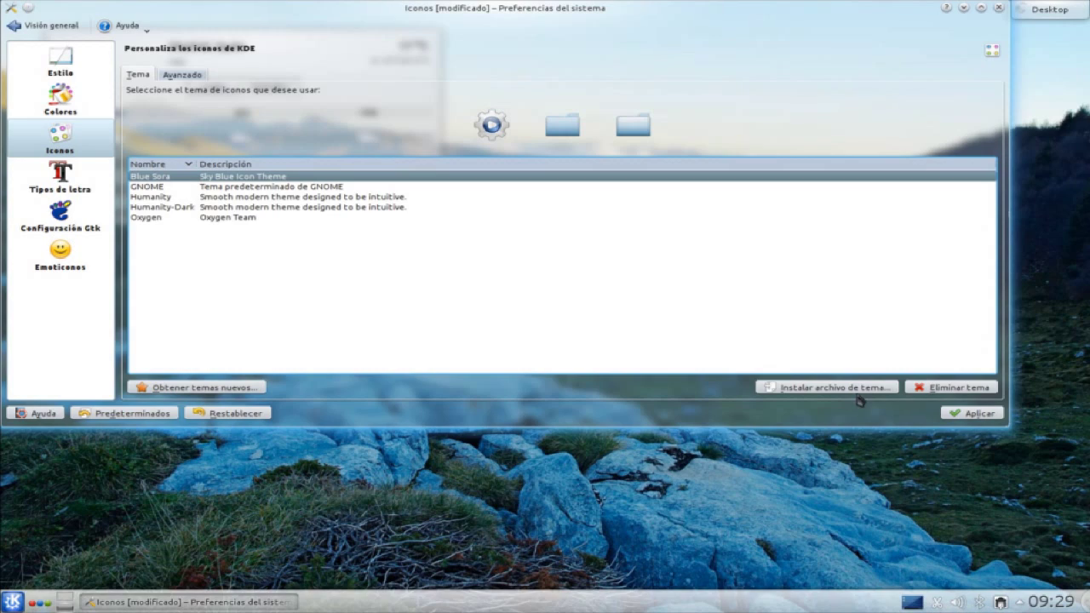
pyautogui.click(978, 414)
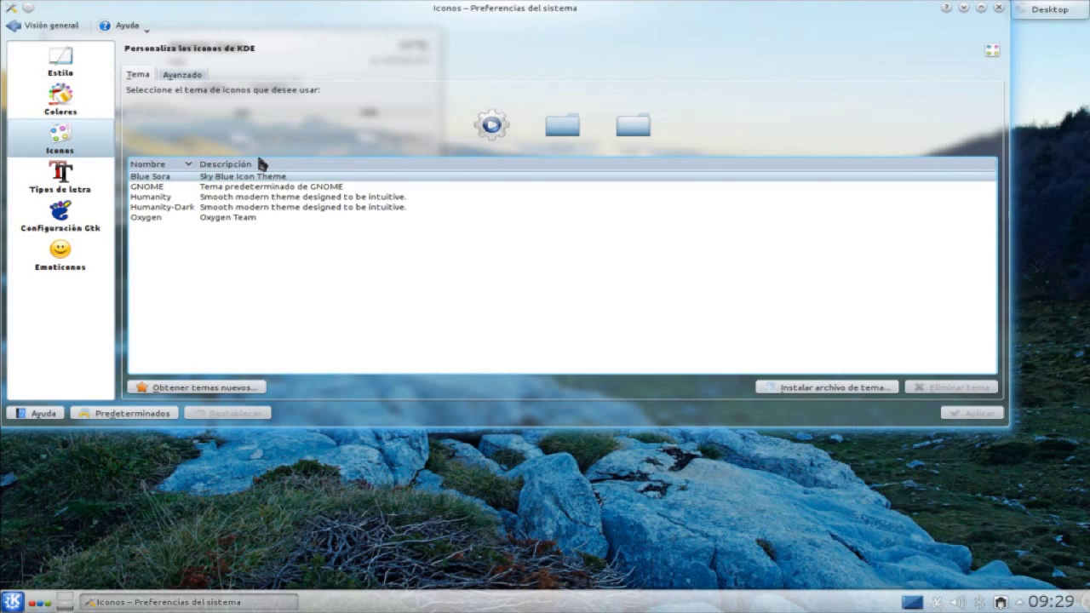
pyautogui.click(36, 27)
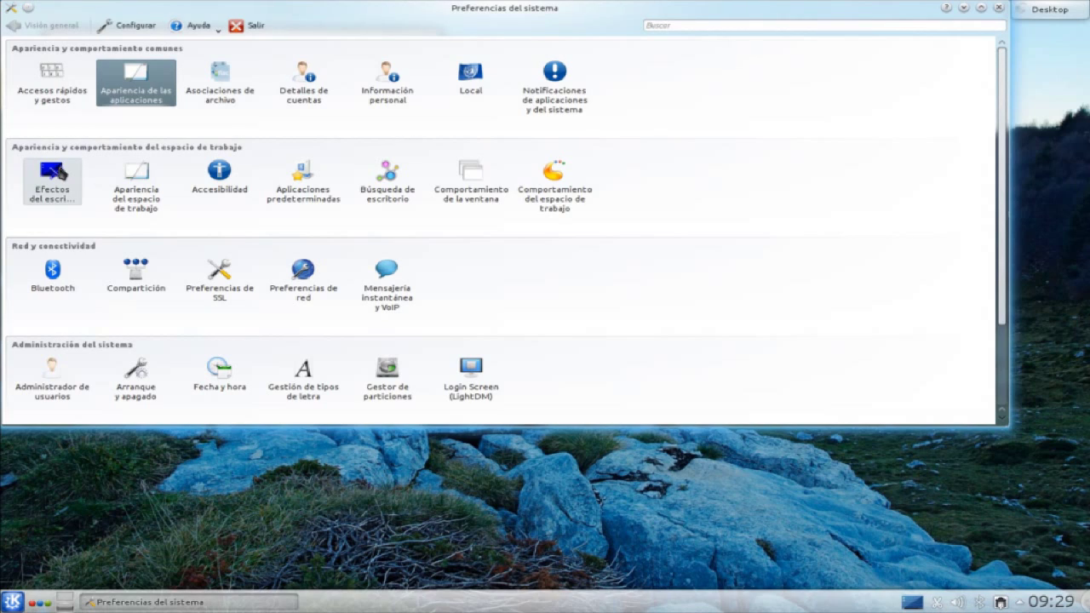
# Step: Examine the general desktop effects options and the list of all effects, and return to the settings overview
pyautogui.click(59, 175)
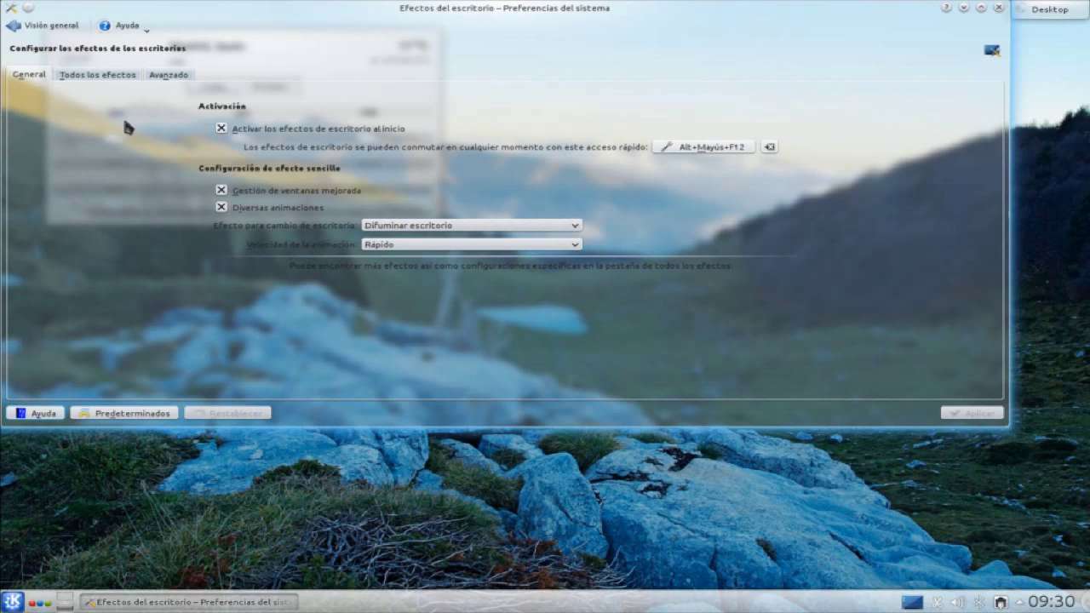
pyautogui.click(97, 75)
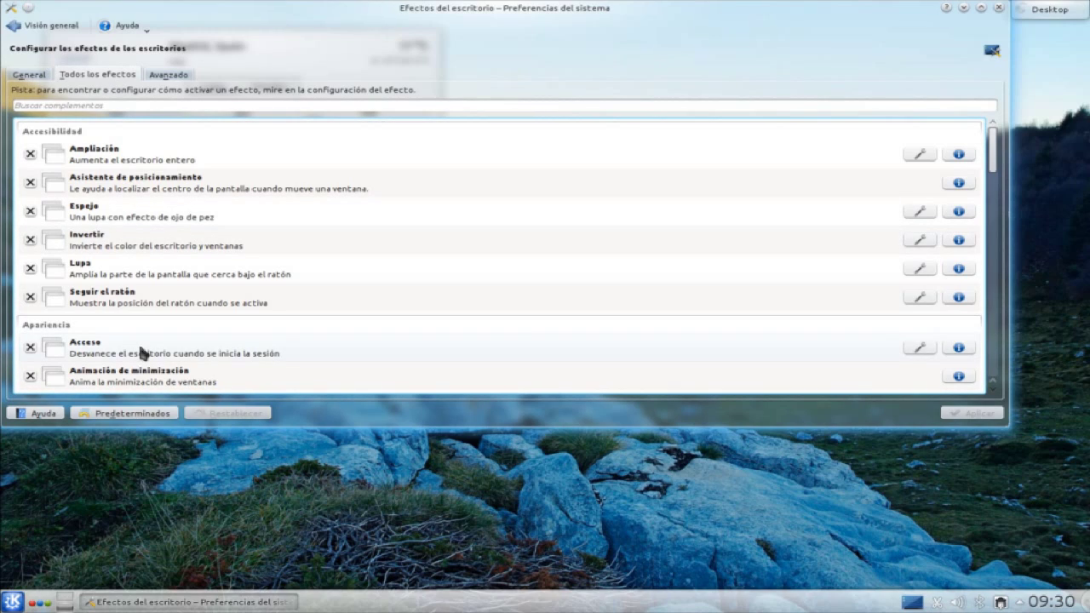
pyautogui.scroll(-6, 139, 345)
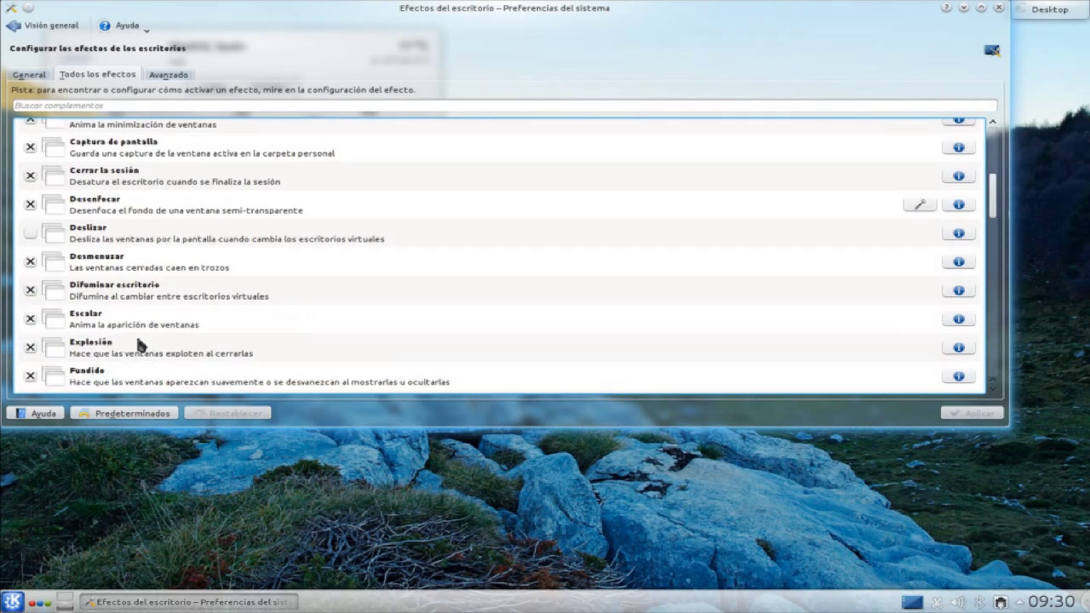
pyautogui.scroll(-5, 138, 345)
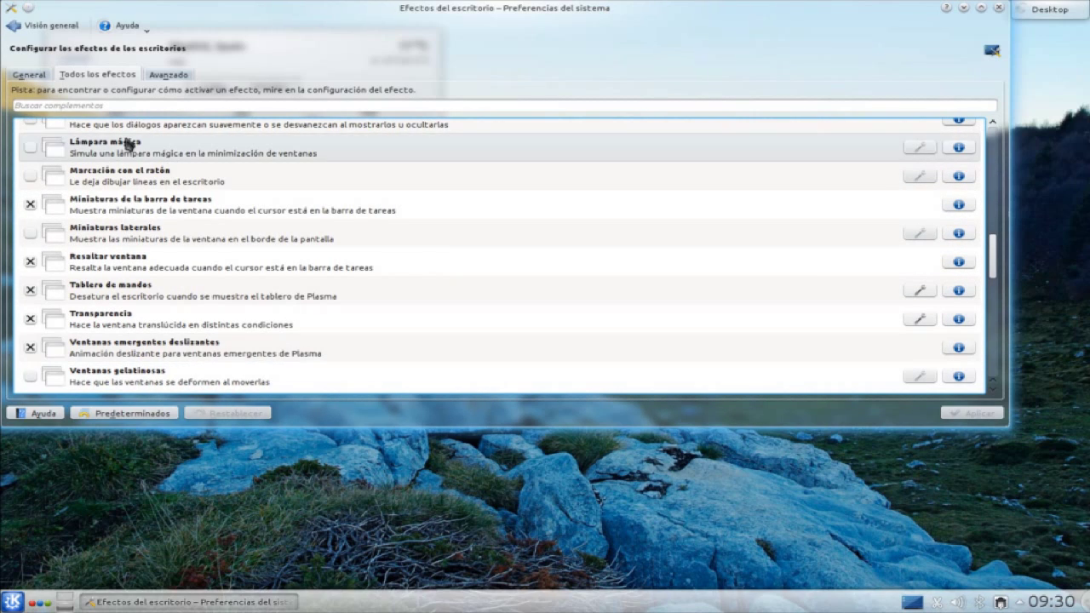
pyautogui.click(28, 75)
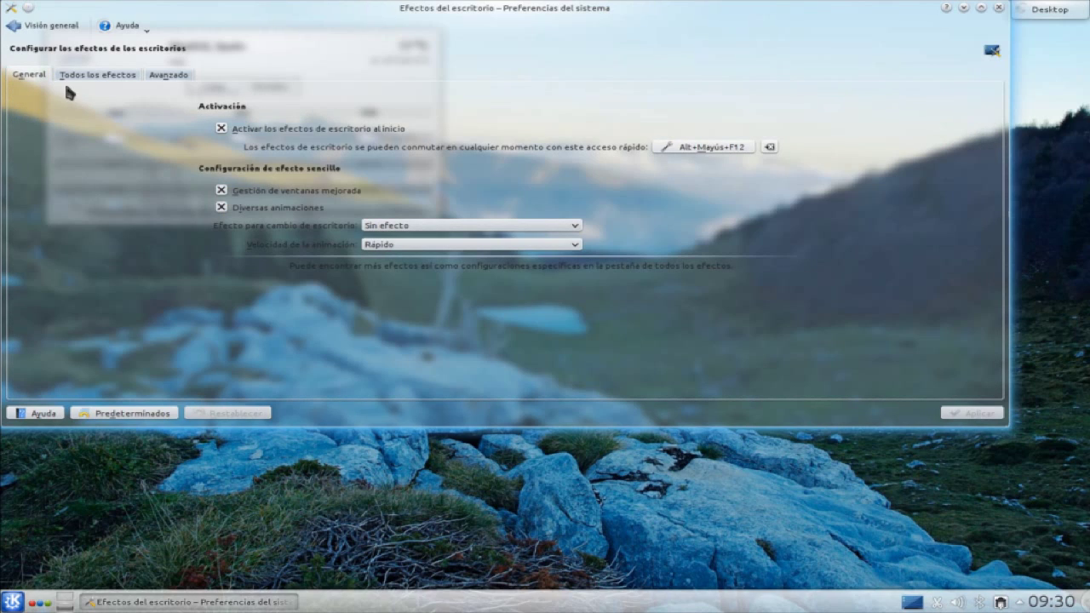
pyautogui.click(34, 28)
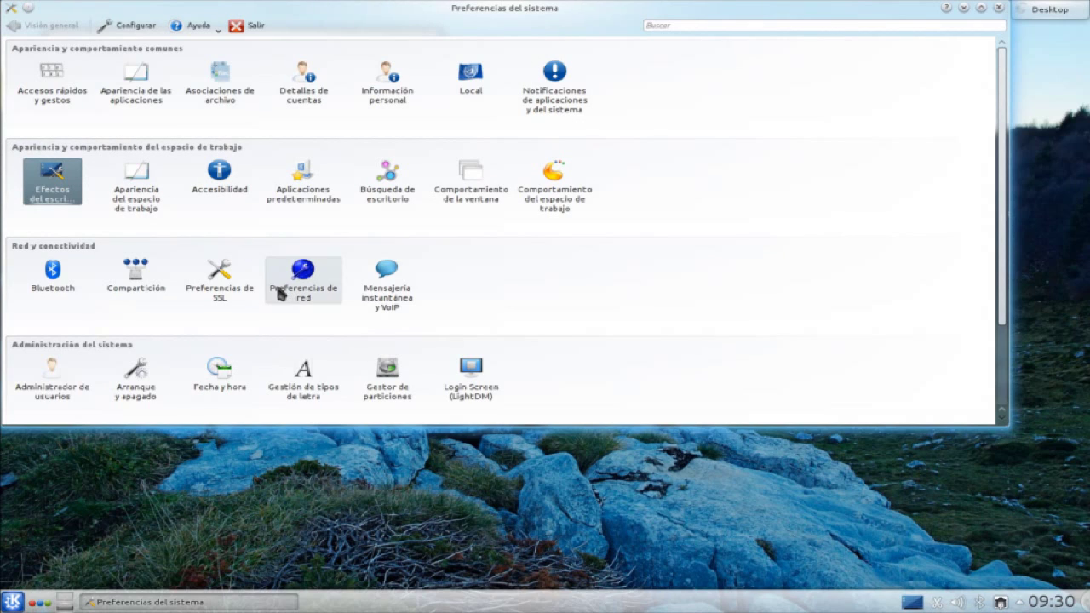
# Step: Review the workspace appearance settings for window decorations, splash screen, cursor theme and desktop theme, and close the system settings
pyautogui.click(149, 181)
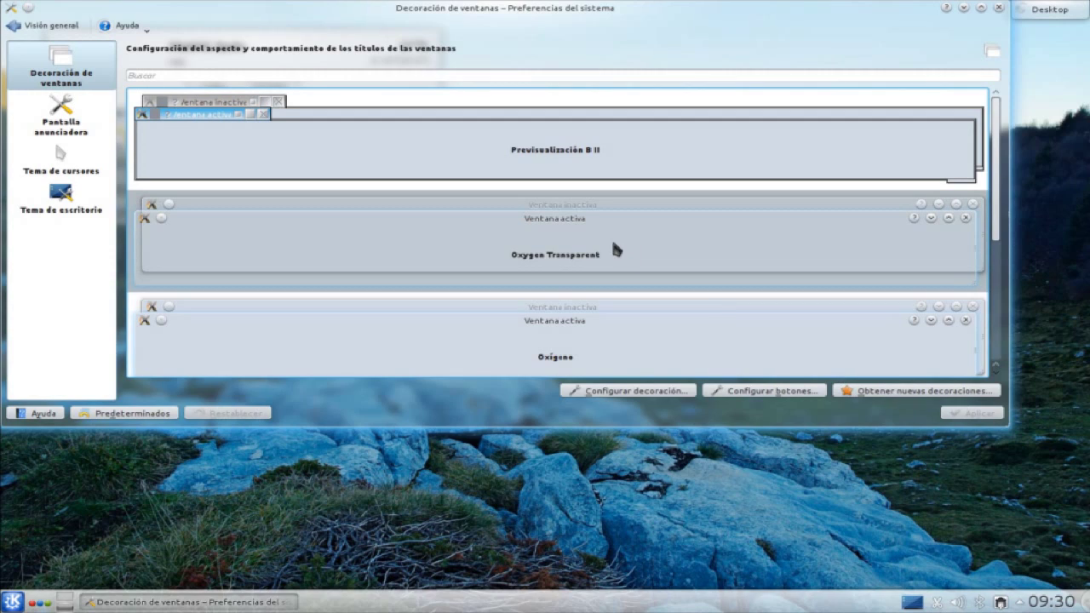
pyautogui.click(60, 115)
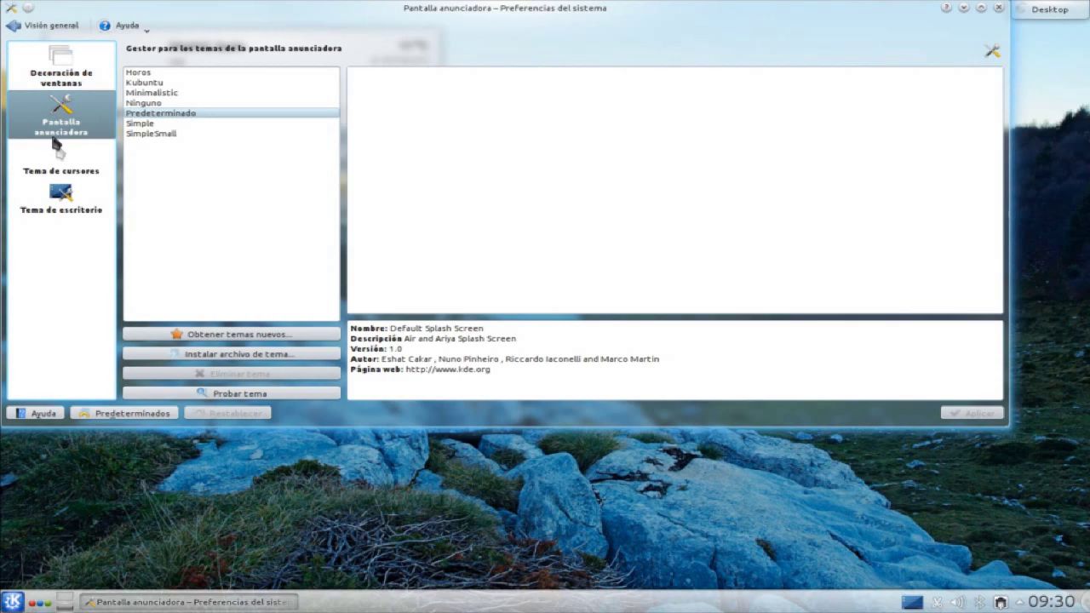
pyautogui.click(58, 158)
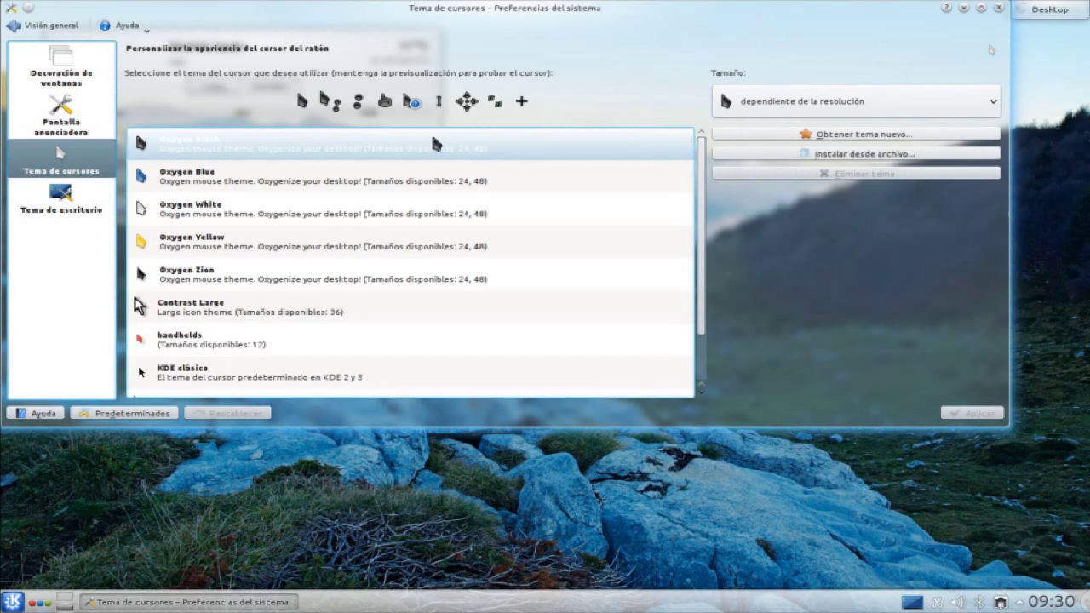
pyautogui.click(68, 195)
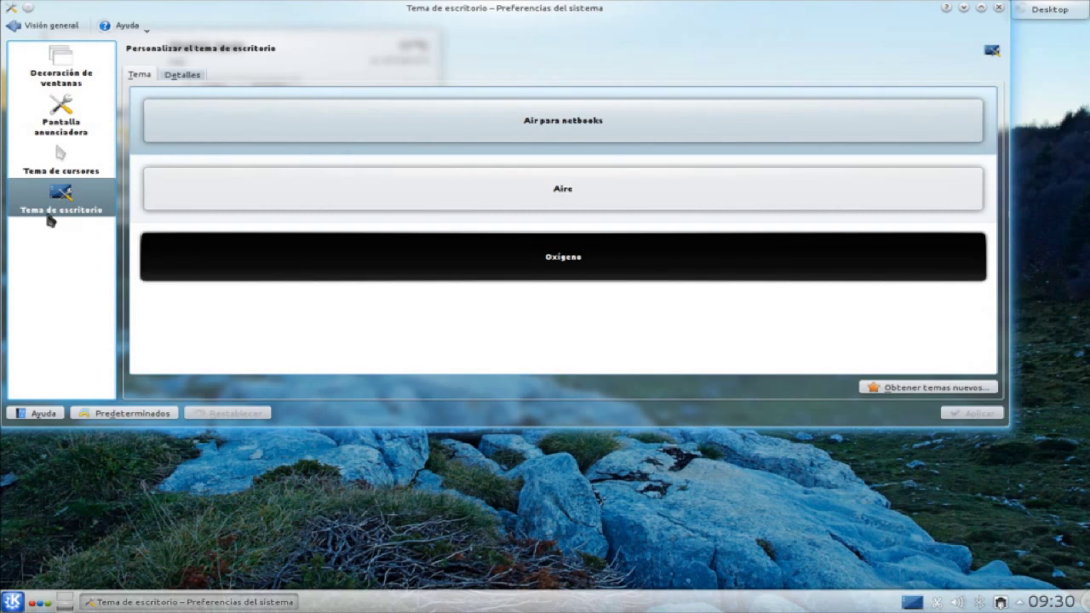
pyautogui.click(49, 27)
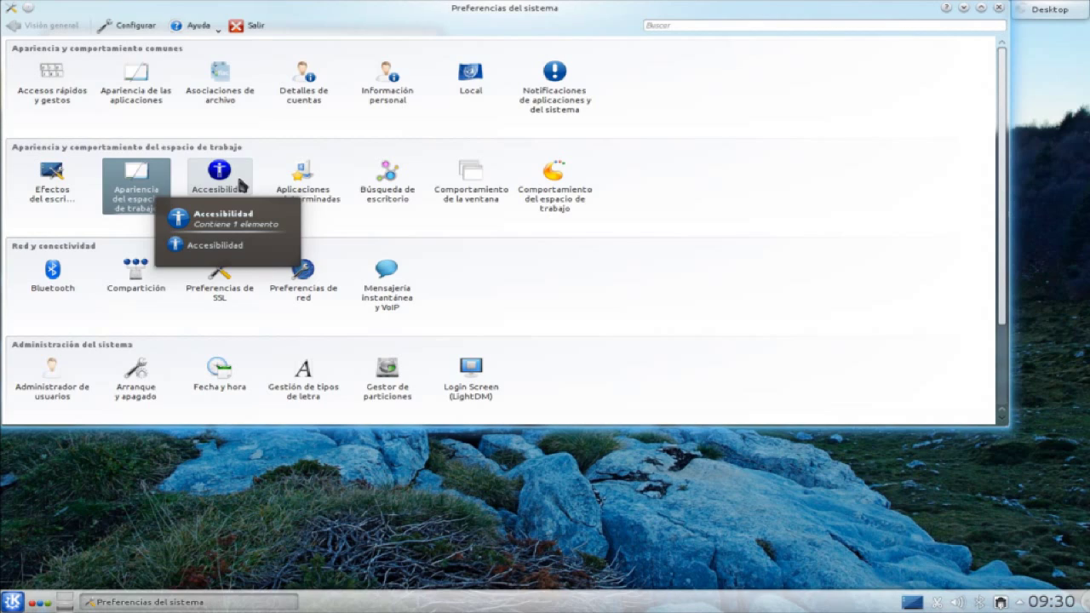
pyautogui.scroll(-2, 300, 262)
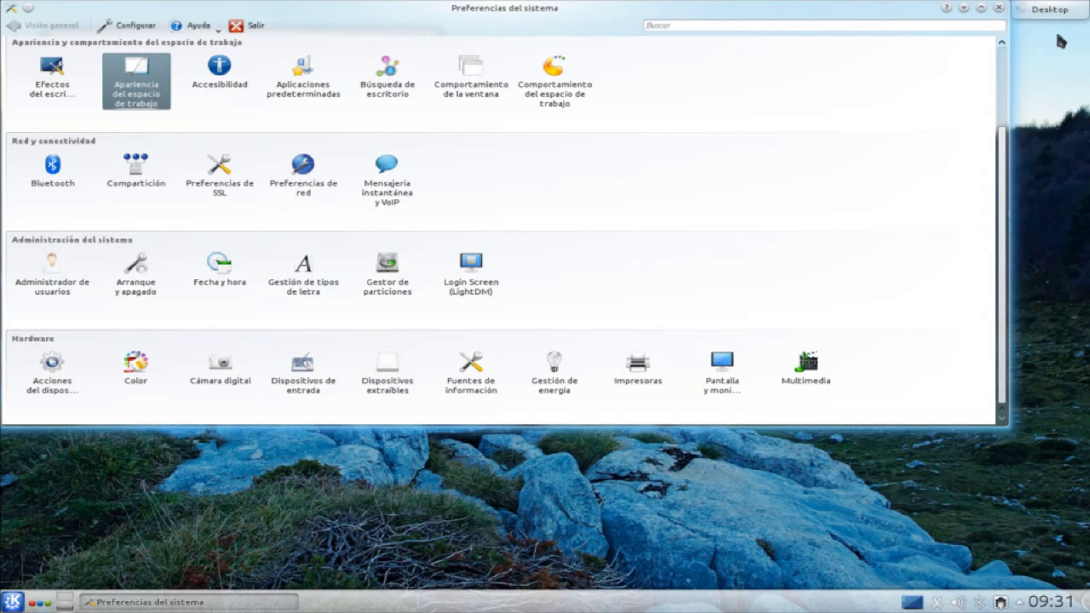
pyautogui.click(997, 8)
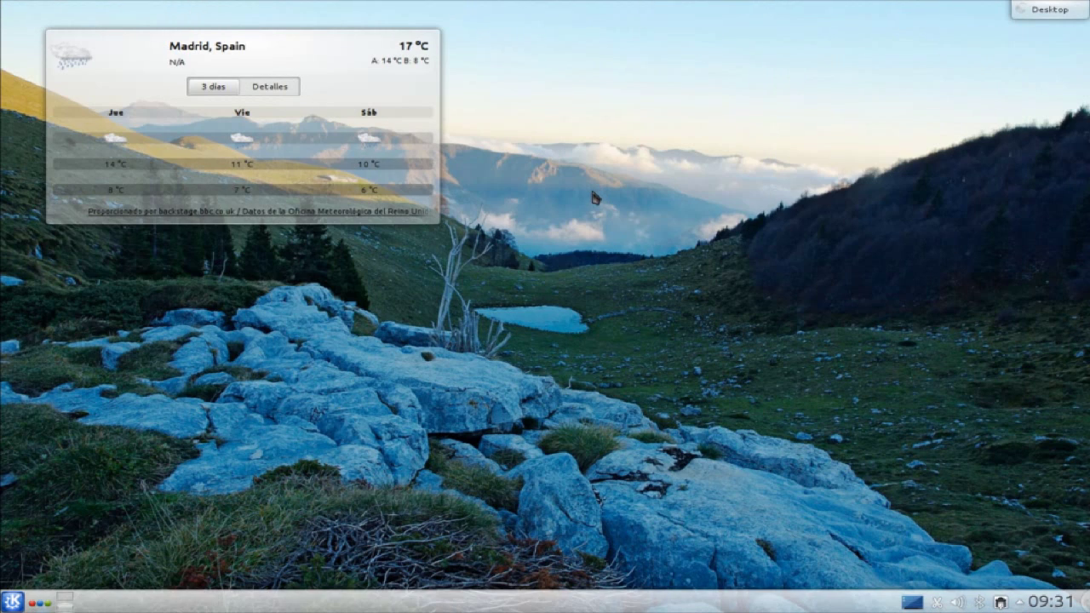
# Step: Open the default desktop's preferences and bring up the online catalogue of new wallpapers
pyautogui.rightClick(589, 194)
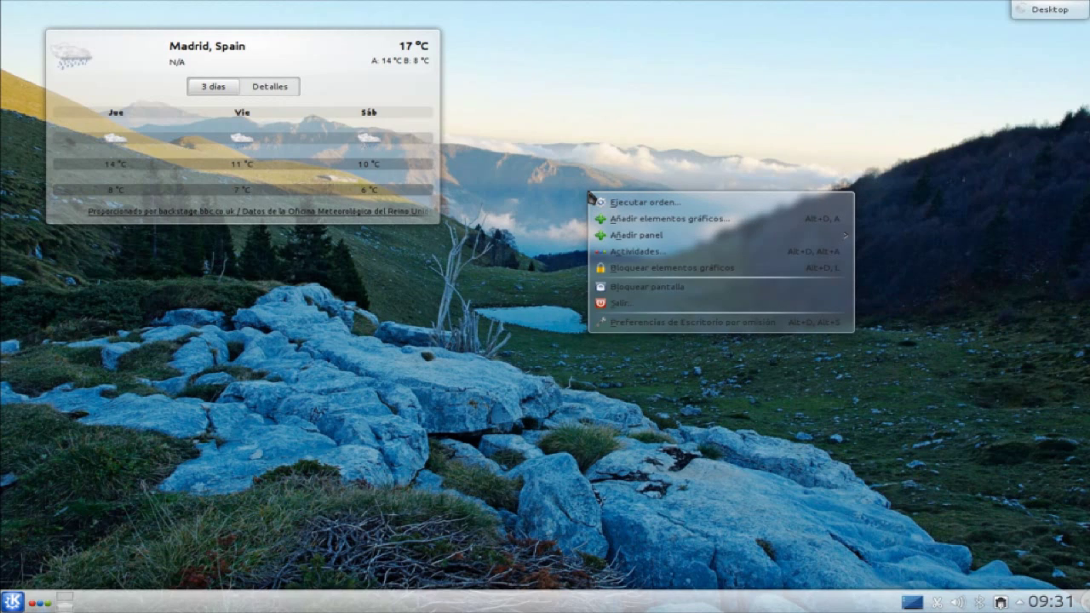
pyautogui.click(670, 323)
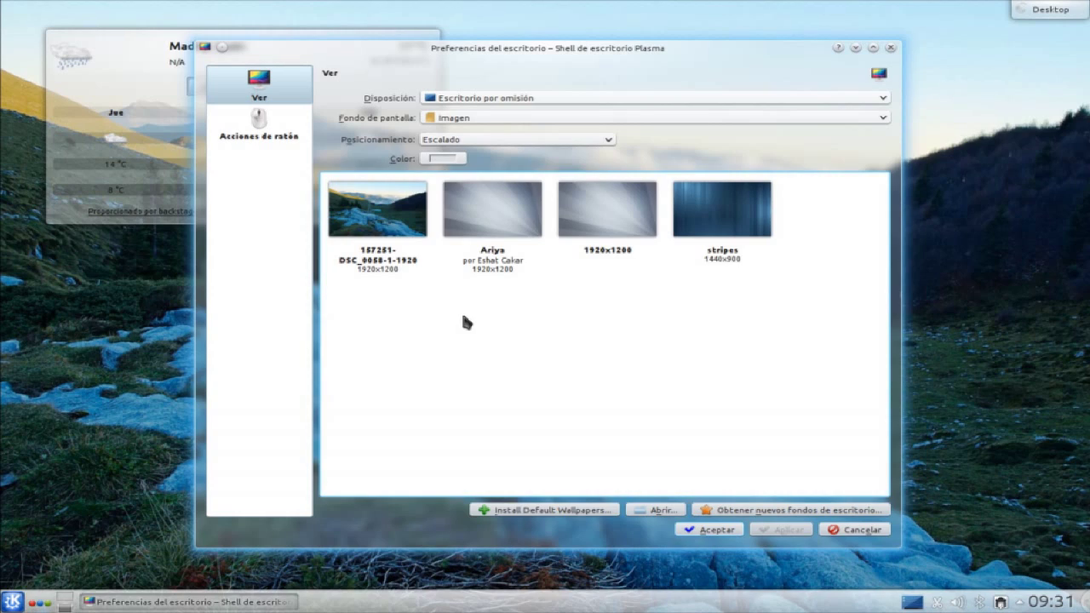
pyautogui.click(785, 511)
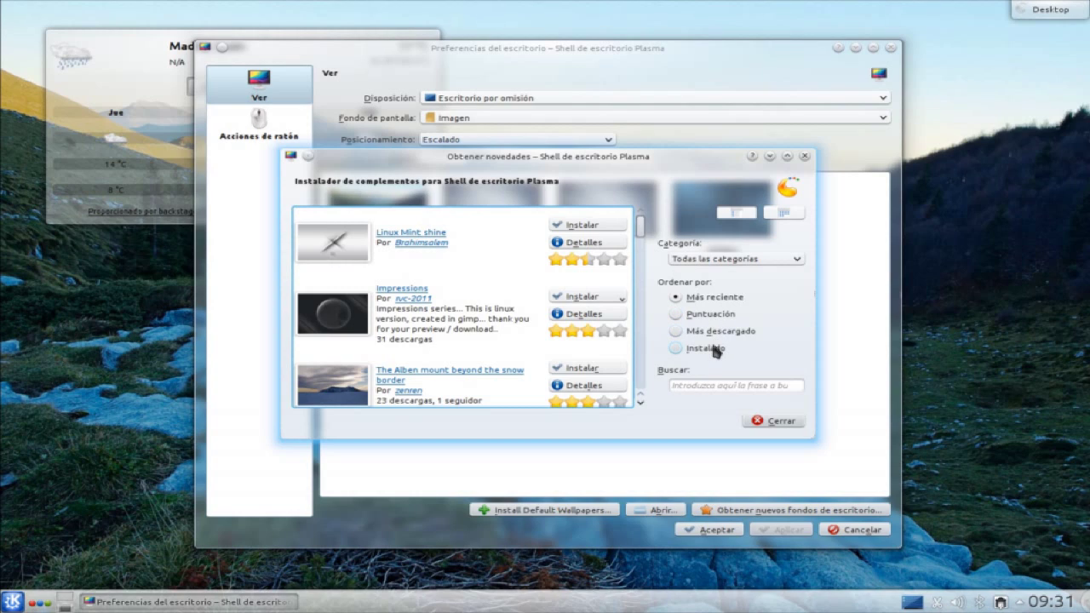
# Step: Install the "winter view from Belloro" wallpaper from the most recent entries and close the add-on installer
pyautogui.scroll(-5, 451, 321)
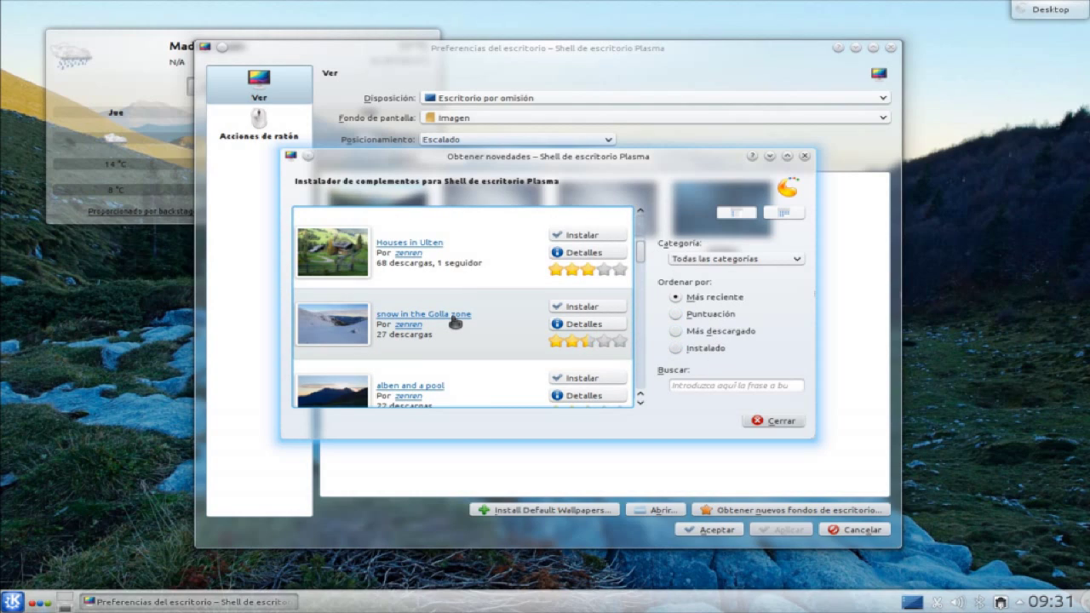
pyautogui.scroll(-3, 456, 322)
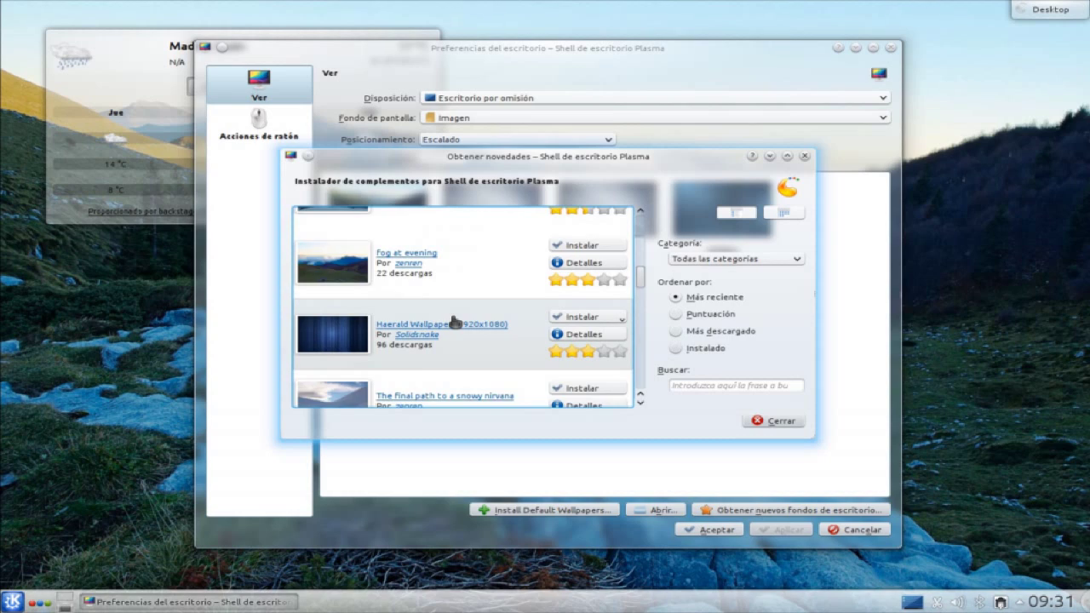
pyautogui.scroll(-3, 455, 322)
pyautogui.scroll(-5, 456, 322)
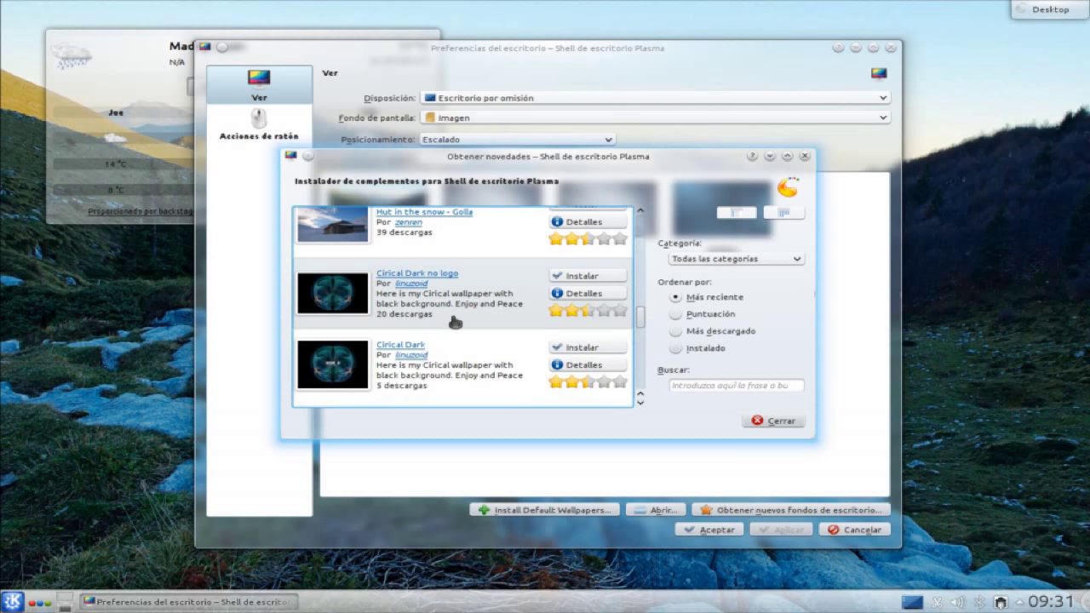
pyautogui.scroll(-3, 455, 322)
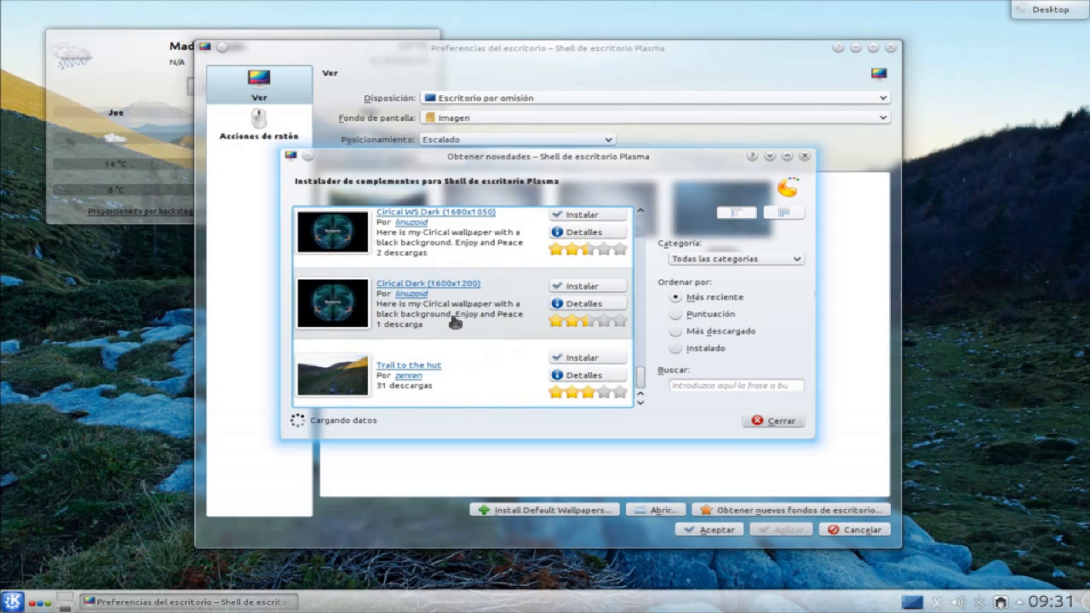
pyautogui.scroll(-3, 455, 321)
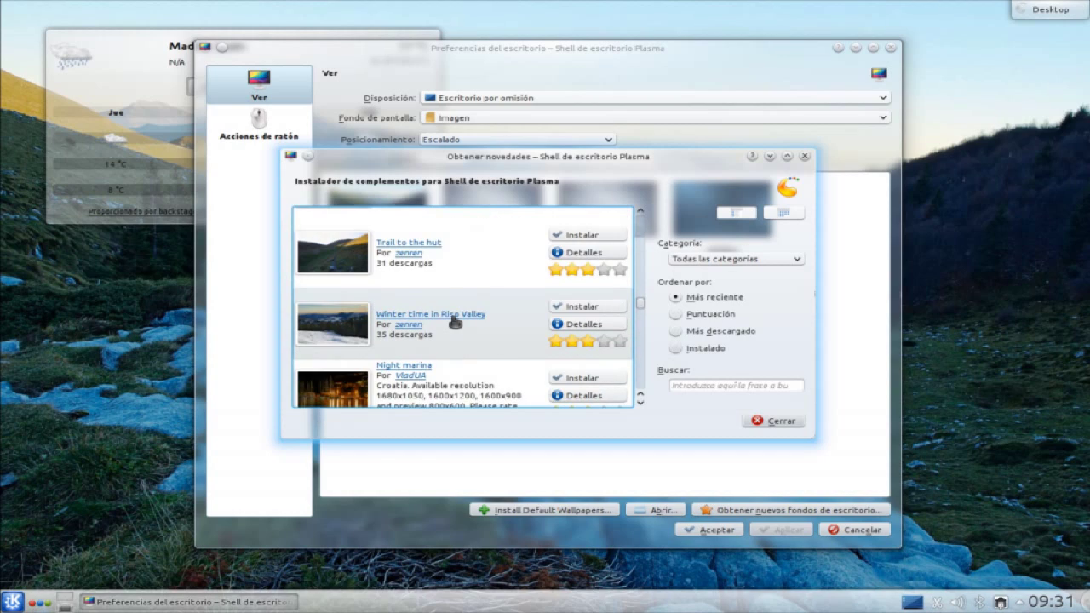
pyautogui.scroll(-2, 456, 322)
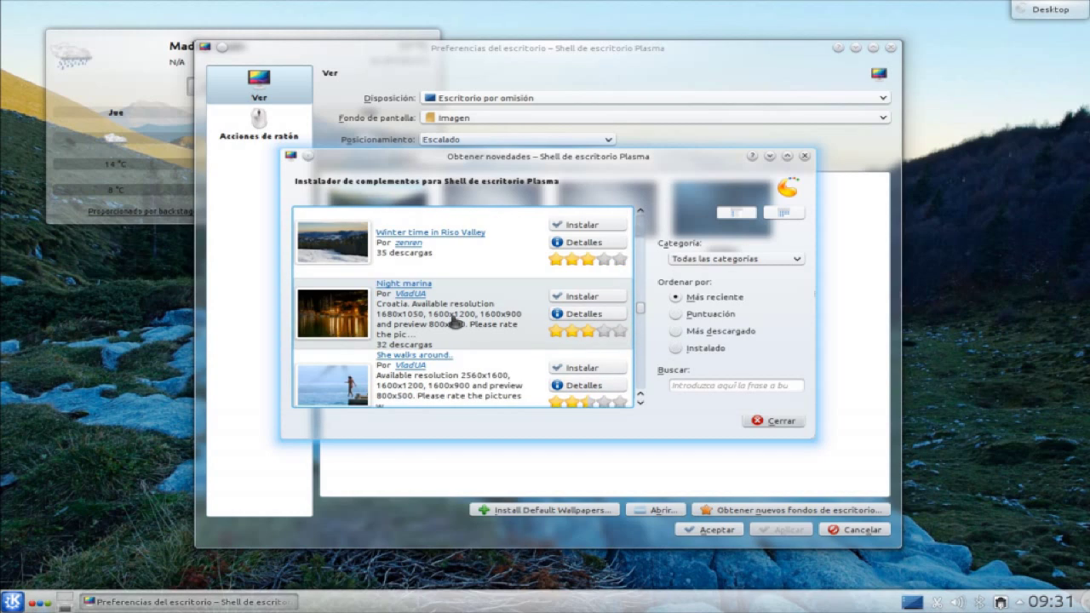
pyautogui.scroll(-3, 456, 321)
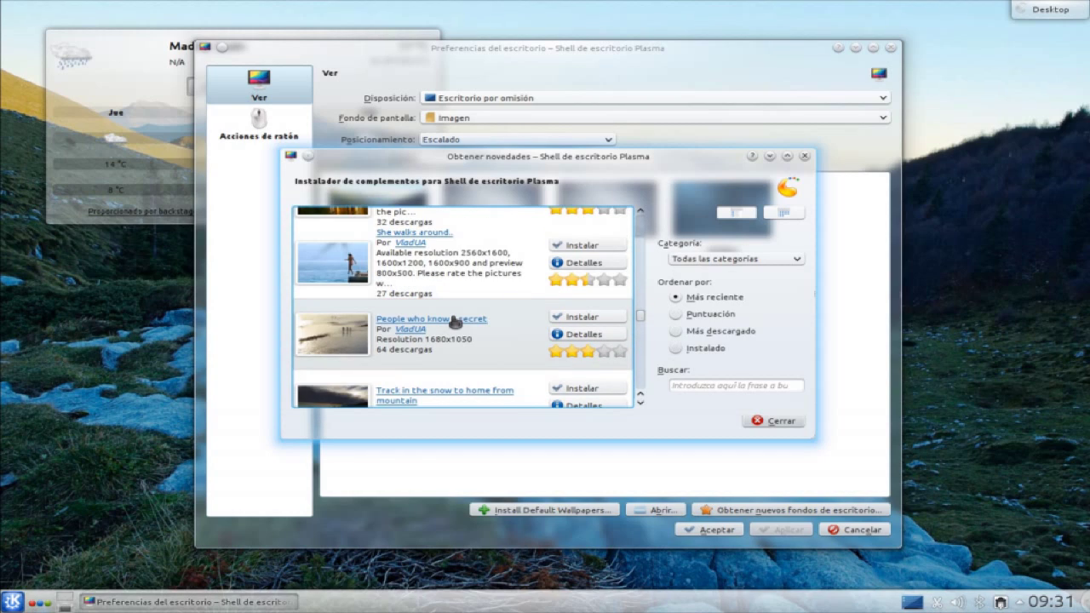
pyautogui.scroll(-2, 455, 322)
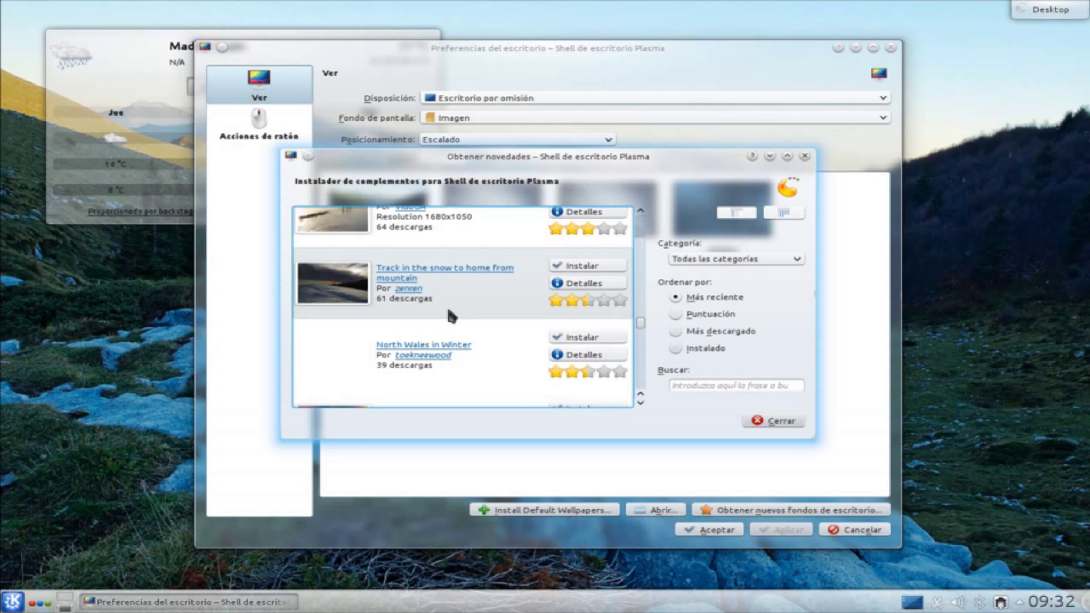
pyautogui.scroll(-3, 446, 304)
pyautogui.scroll(-2, 447, 318)
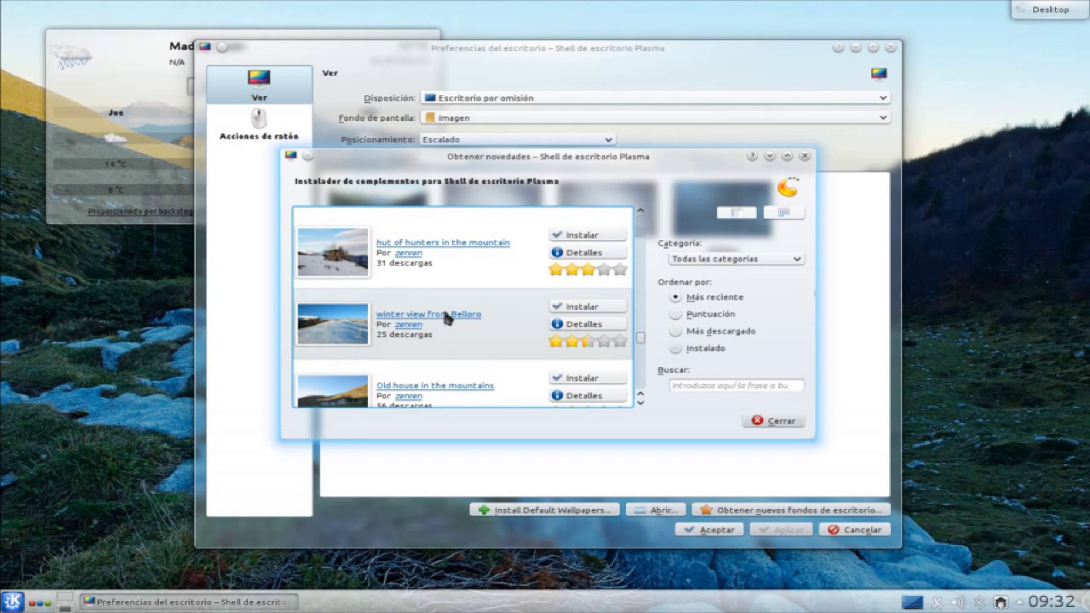
pyautogui.click(589, 307)
pyautogui.click(784, 422)
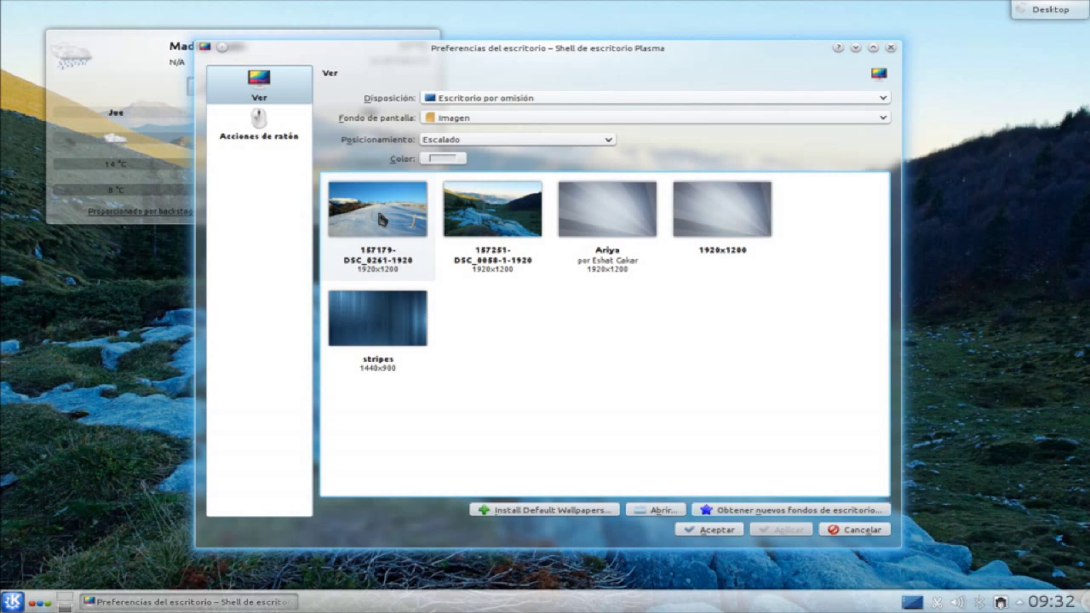
# Step: Set 157179-DSC_0261-1920 as the desktop wallpaper, close the preferences, and move the weather widget slightly upward on the desktop
pyautogui.click(381, 219)
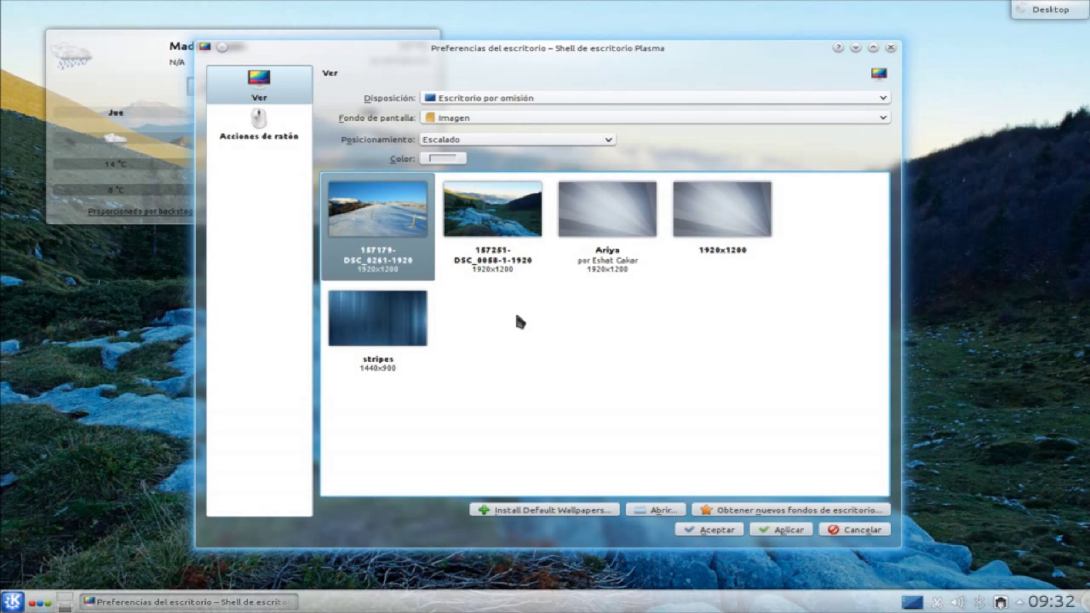
pyautogui.click(787, 532)
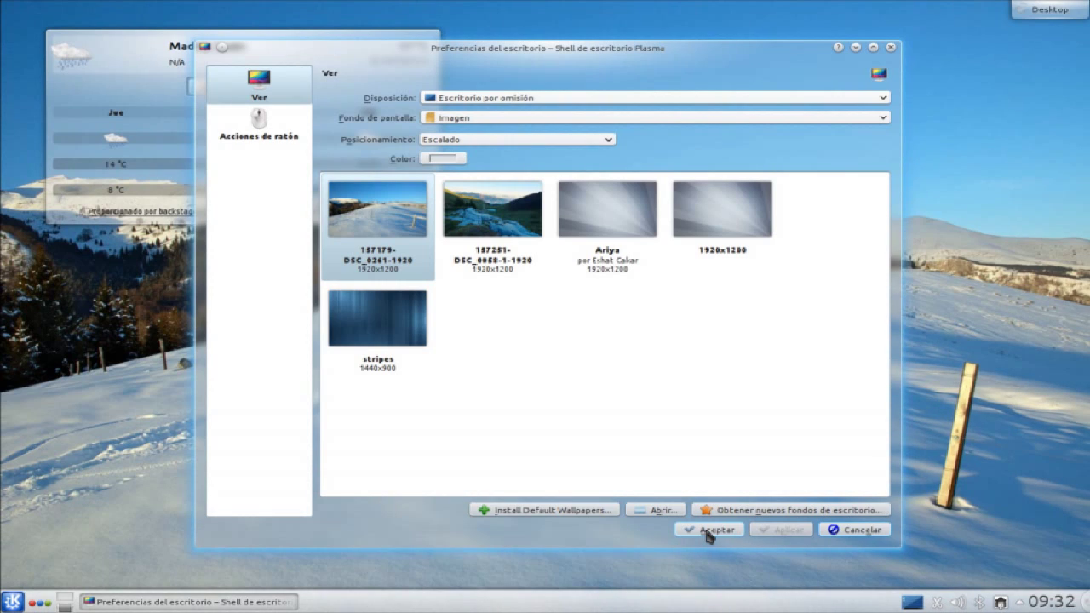
pyautogui.click(708, 531)
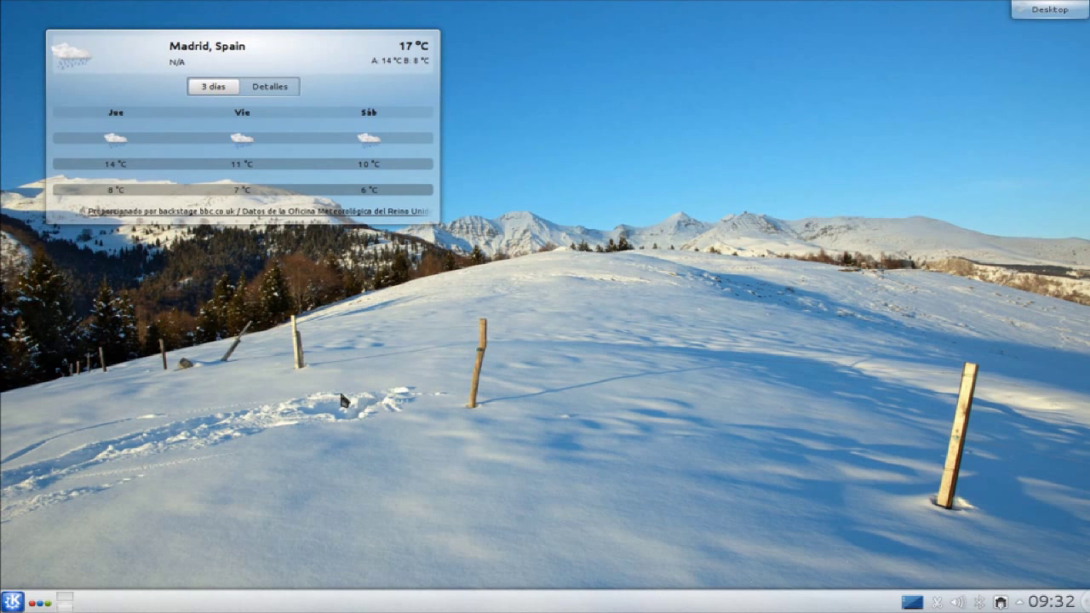
pyautogui.moveTo(258, 41)
pyautogui.mouseDown()
pyautogui.moveTo(258, 22)
pyautogui.moveTo(261, 40)
pyautogui.mouseUp()
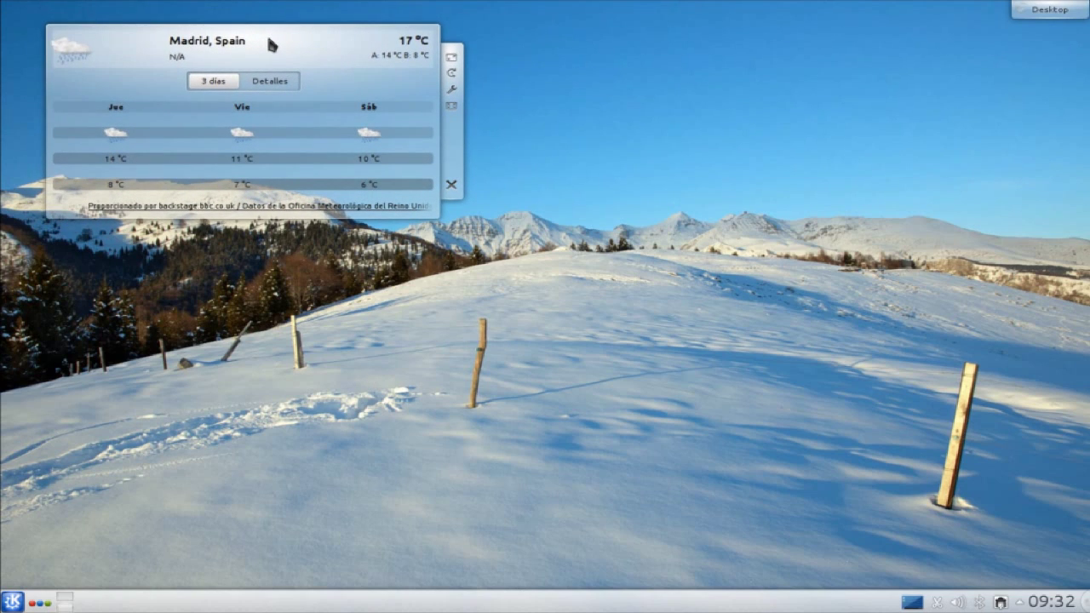
# Step: Examine the application launcher's computer section (Máquina) and the full list of programs in the Sistema applications category
pyautogui.click(12, 601)
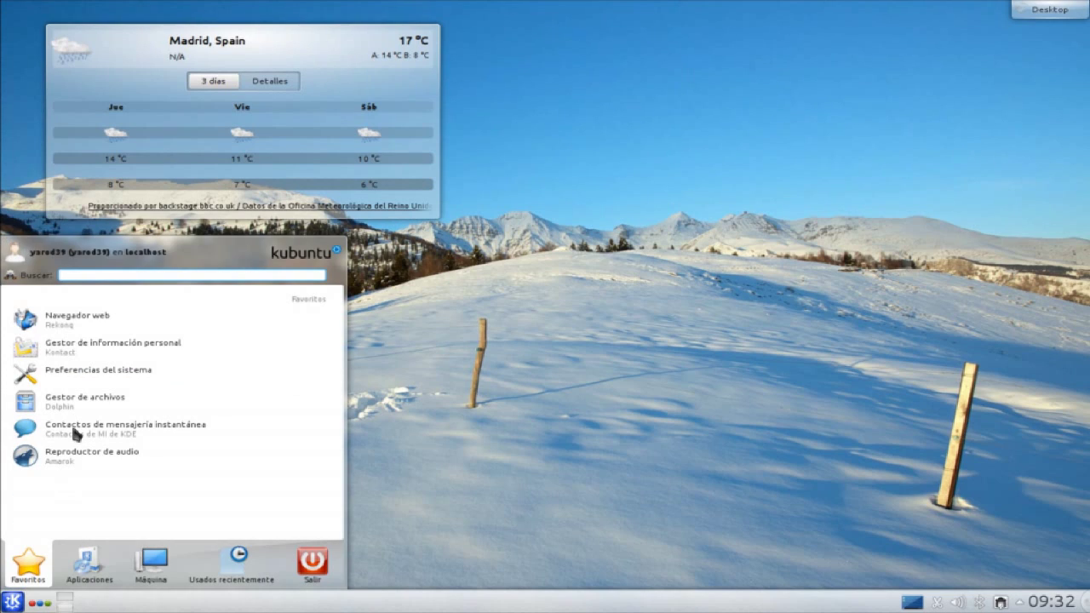
pyautogui.moveTo(149, 549)
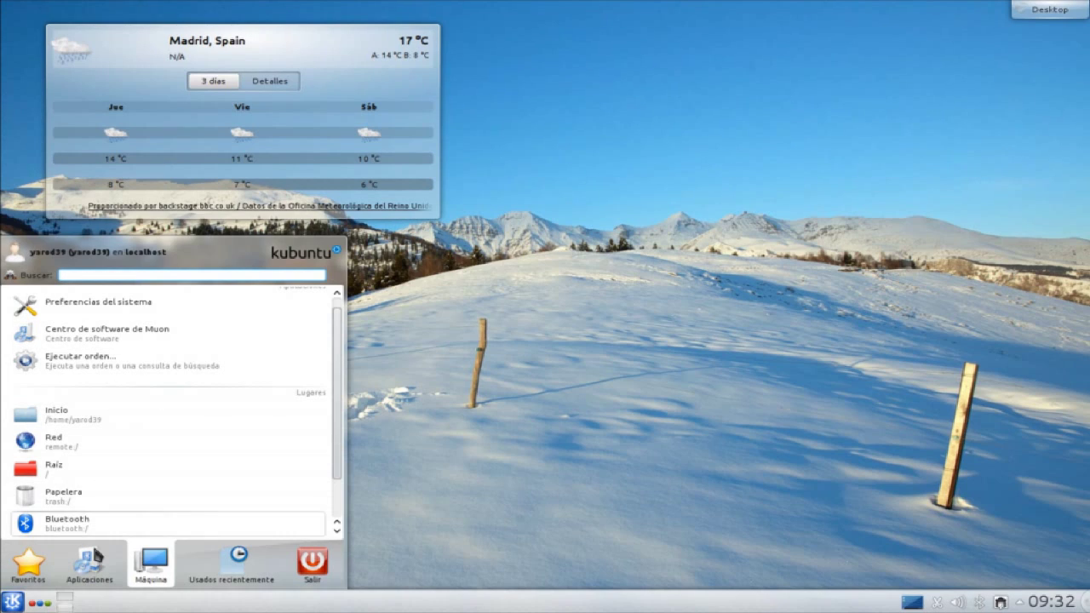
pyautogui.moveTo(96, 555)
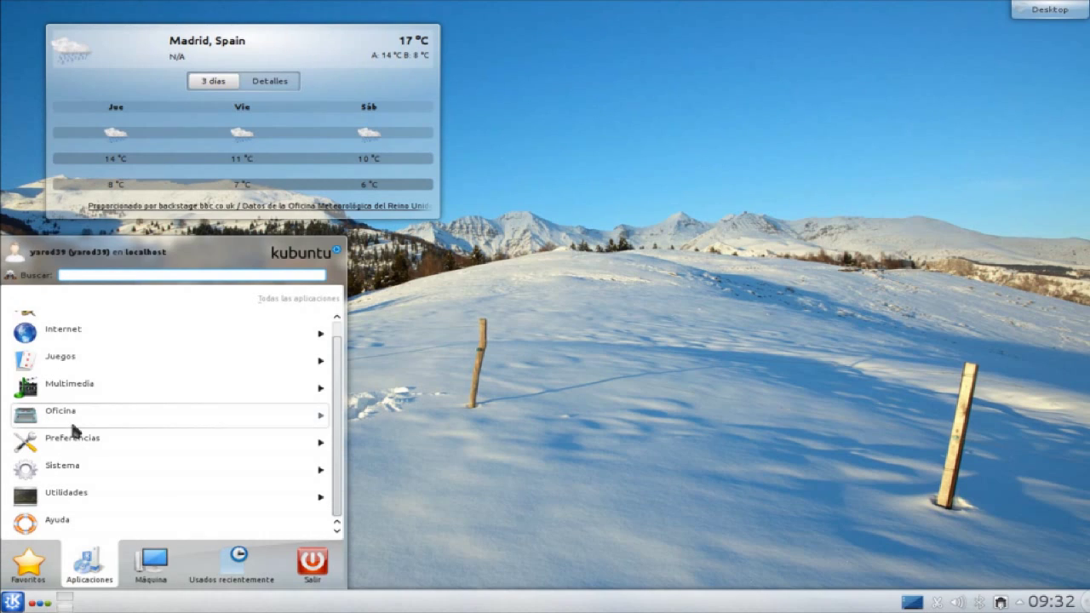
pyautogui.click(76, 470)
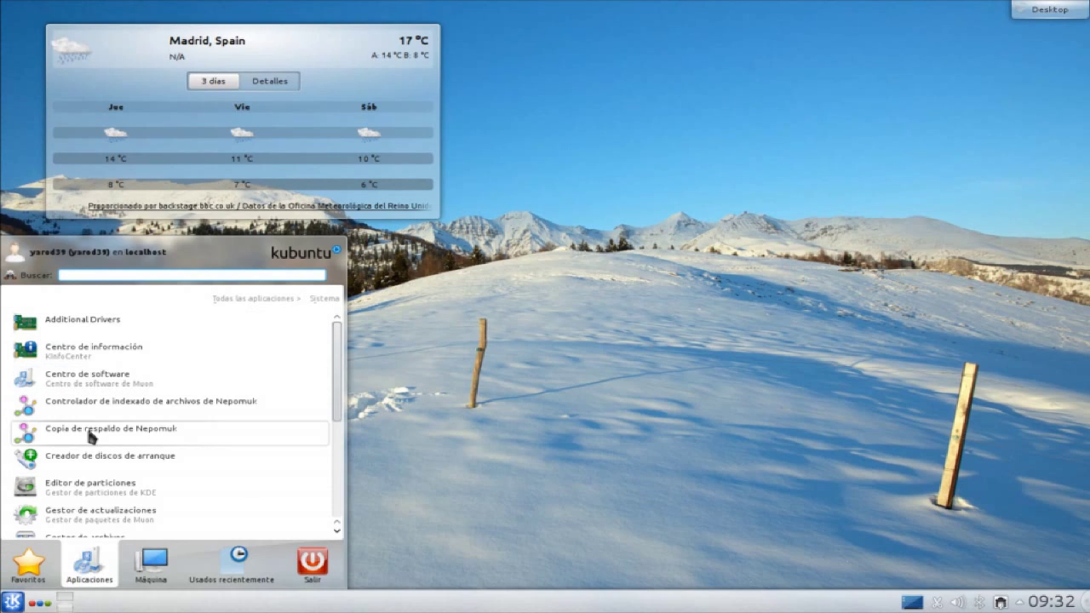
pyautogui.scroll(-3, 88, 441)
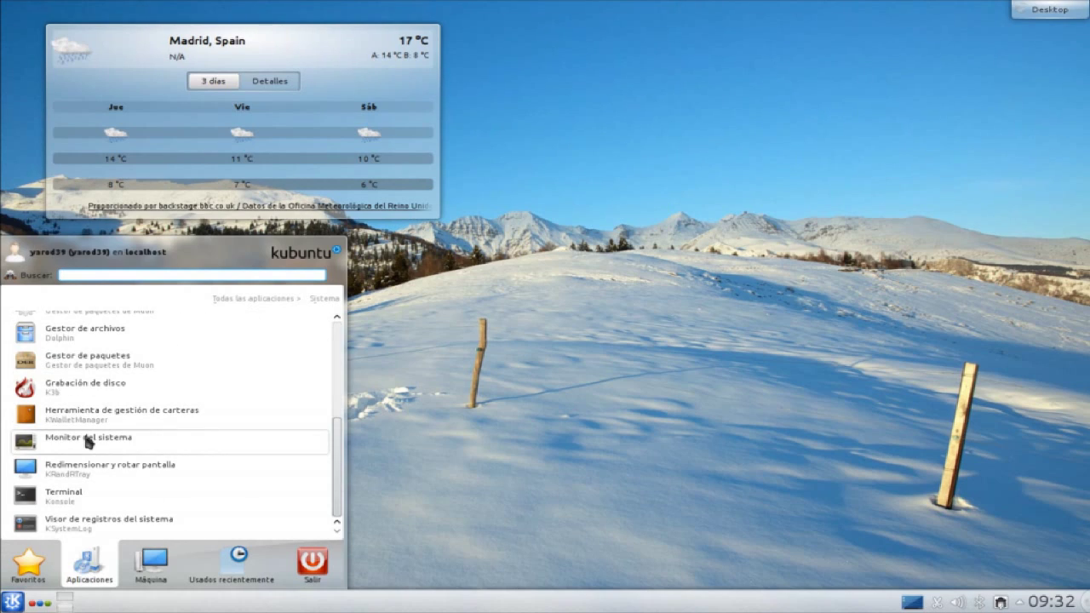
pyautogui.scroll(5, 88, 441)
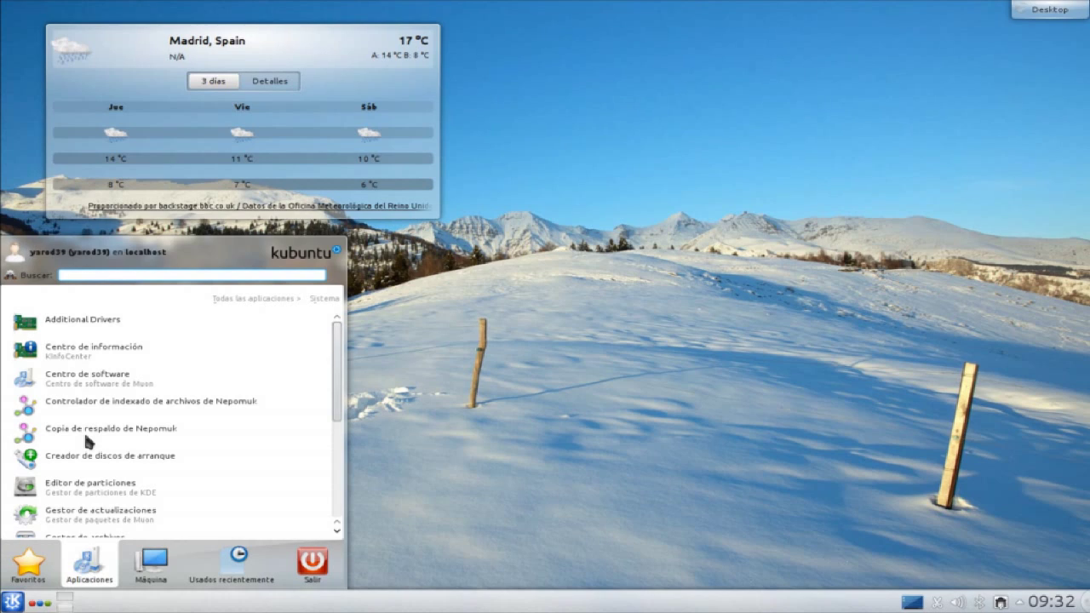
pyautogui.click(158, 572)
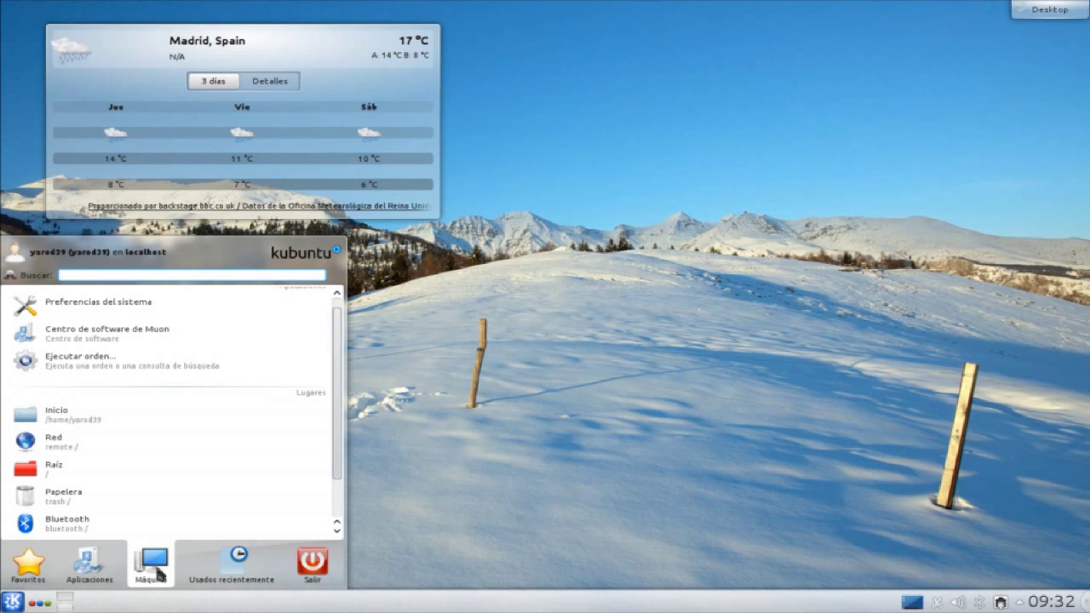
pyautogui.click(96, 569)
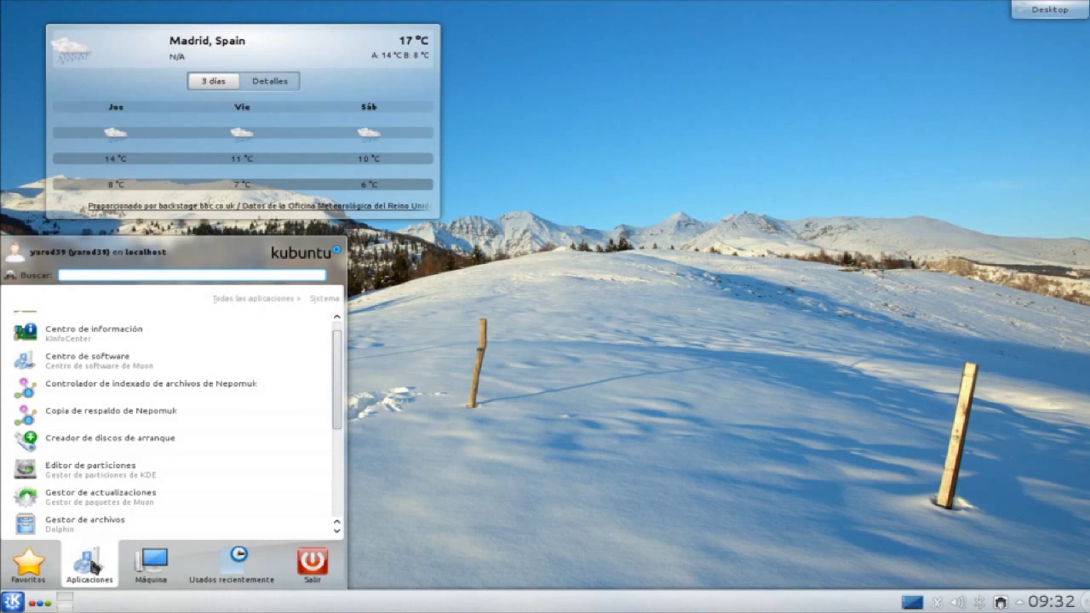
pyautogui.scroll(1, 98, 425)
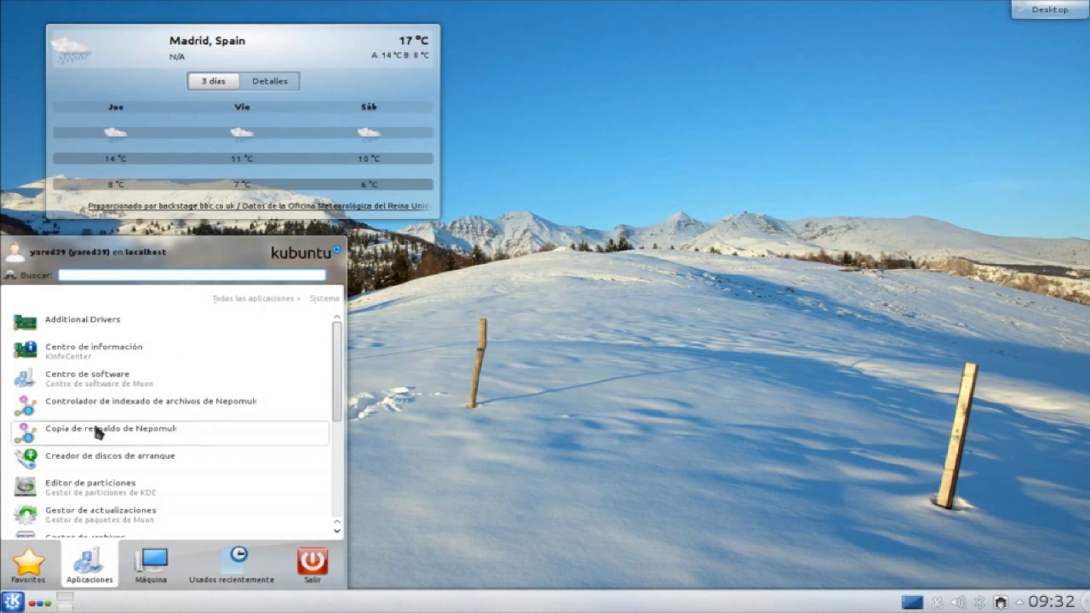
pyautogui.scroll(-5, 98, 458)
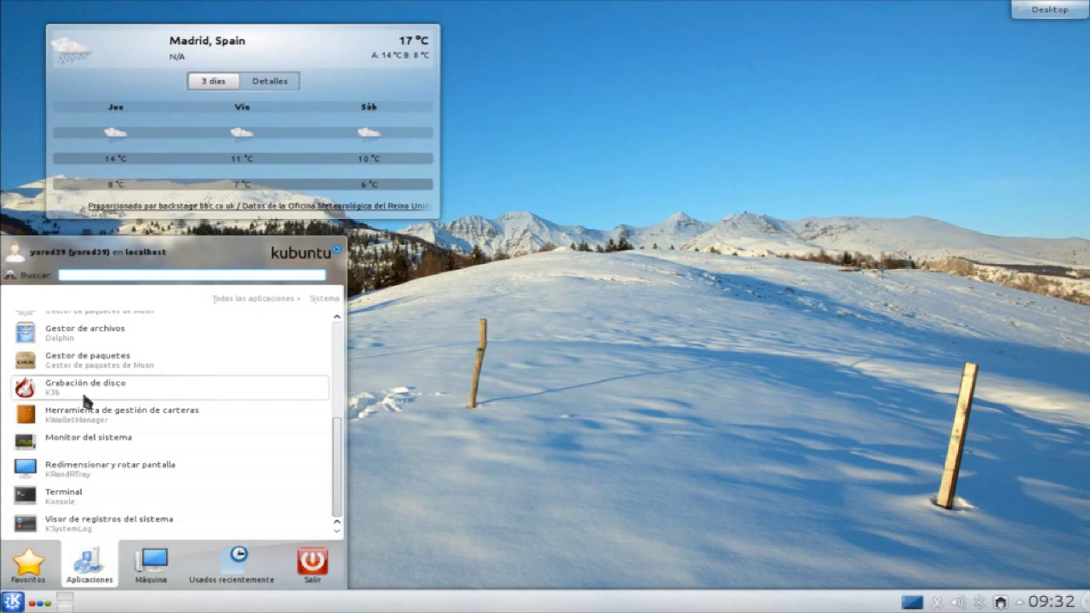
pyautogui.scroll(5, 85, 400)
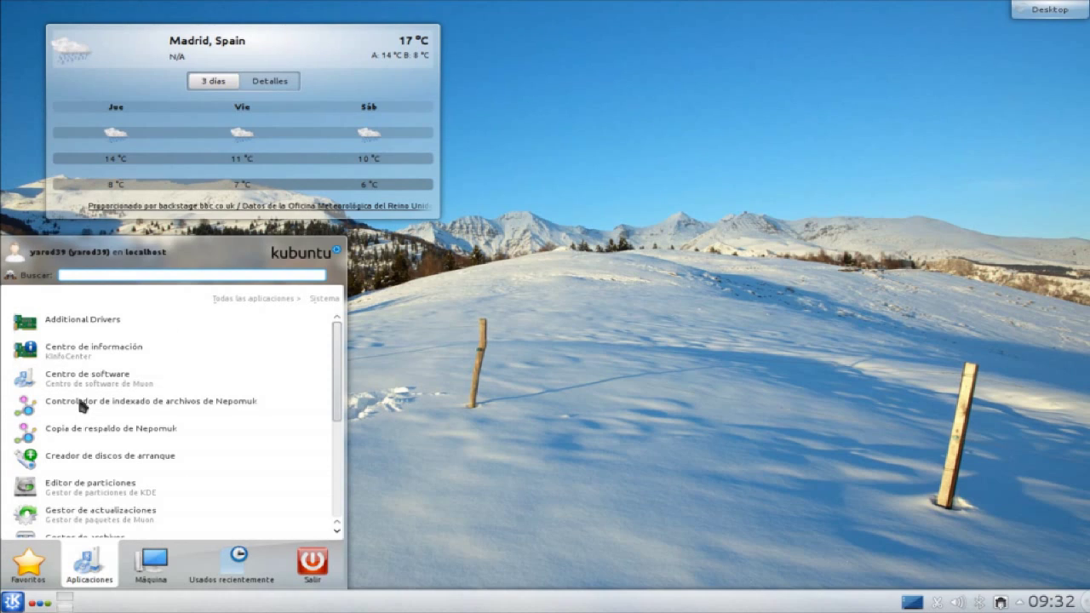
# Step: Examine the programs listed in the launcher's Sistema, Gráficos and Multimedia application categories
pyautogui.click(154, 568)
pyautogui.click(89, 570)
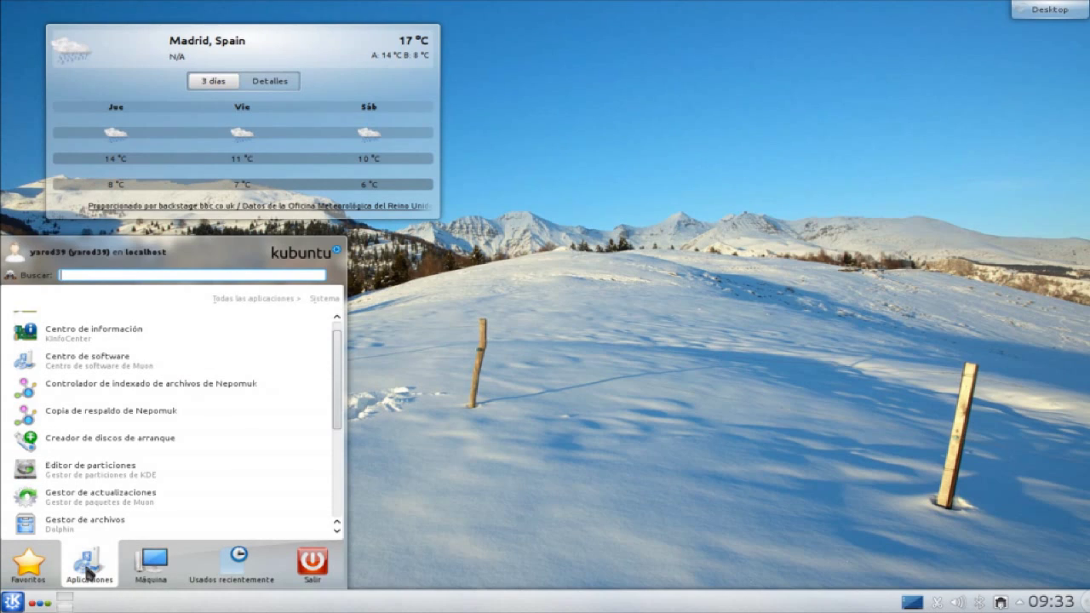
pyautogui.scroll(-4, 170, 426)
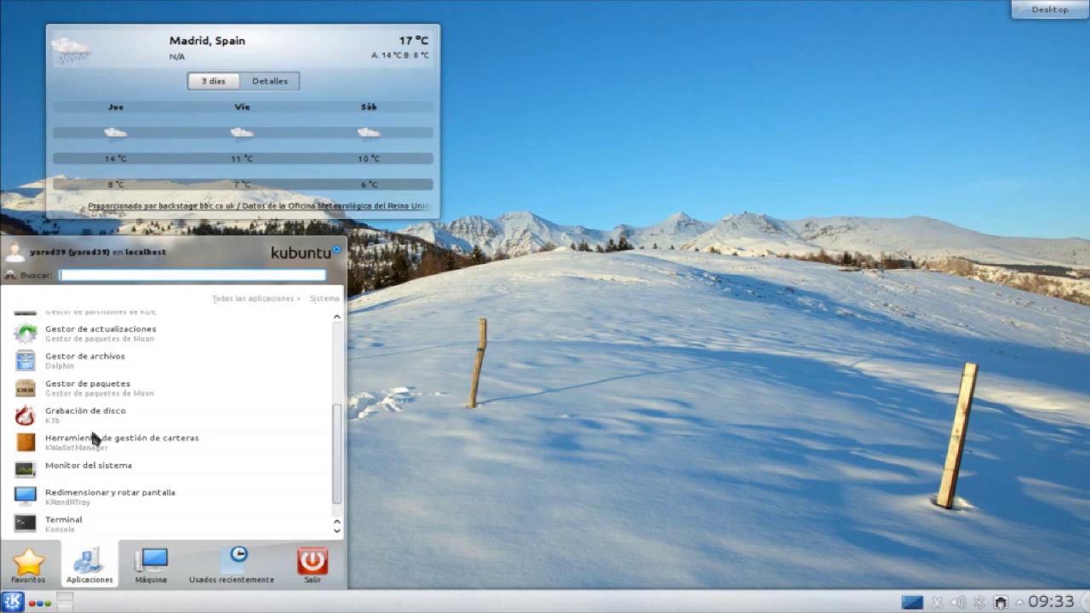
pyautogui.click(239, 299)
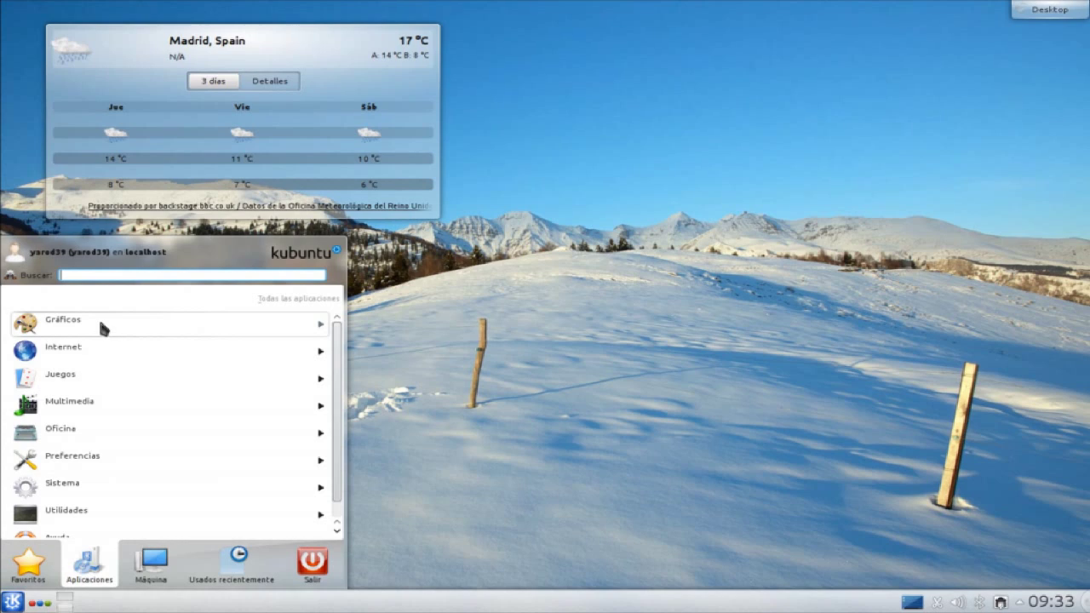
pyautogui.click(77, 325)
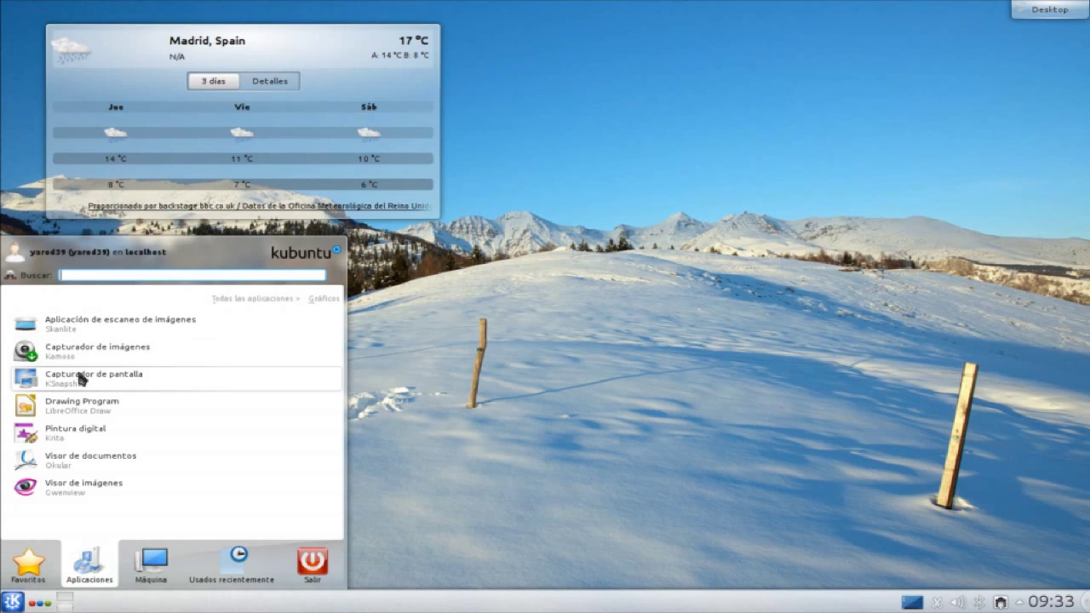
pyautogui.click(245, 300)
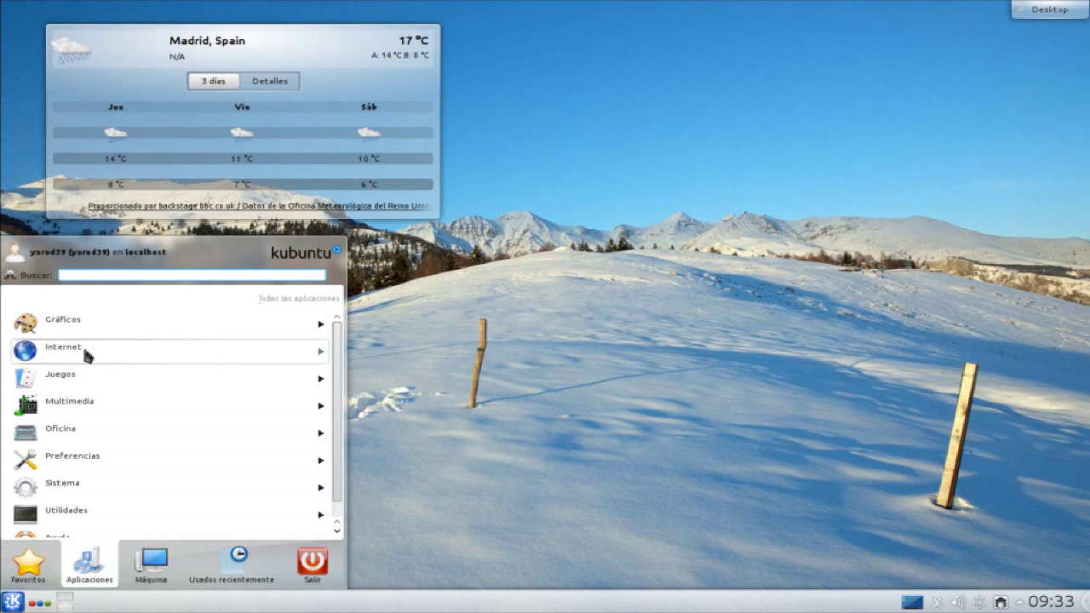
pyautogui.scroll(-1, 80, 353)
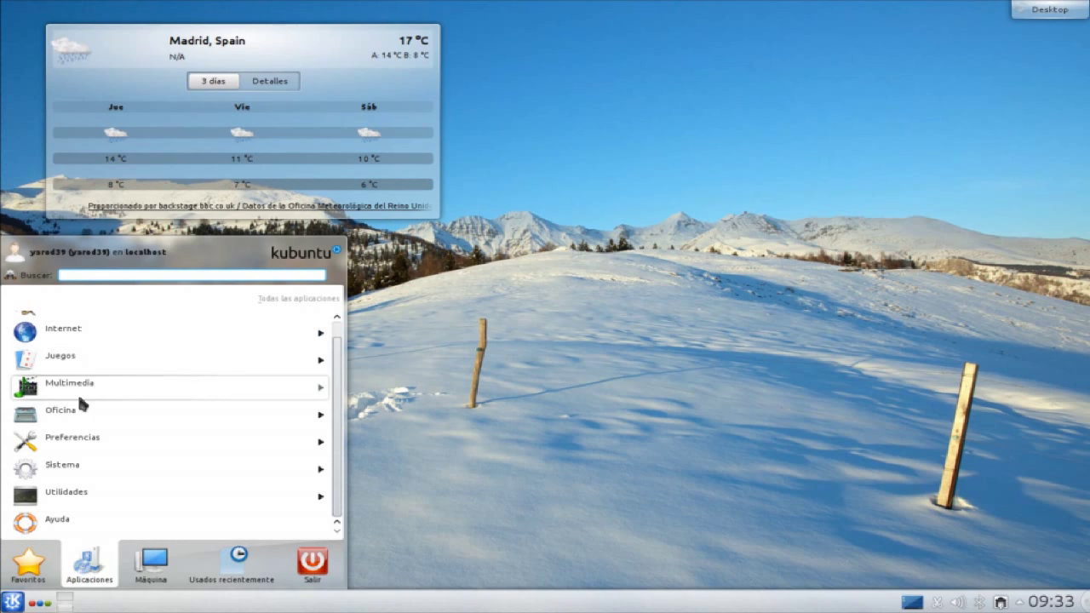
pyautogui.click(80, 384)
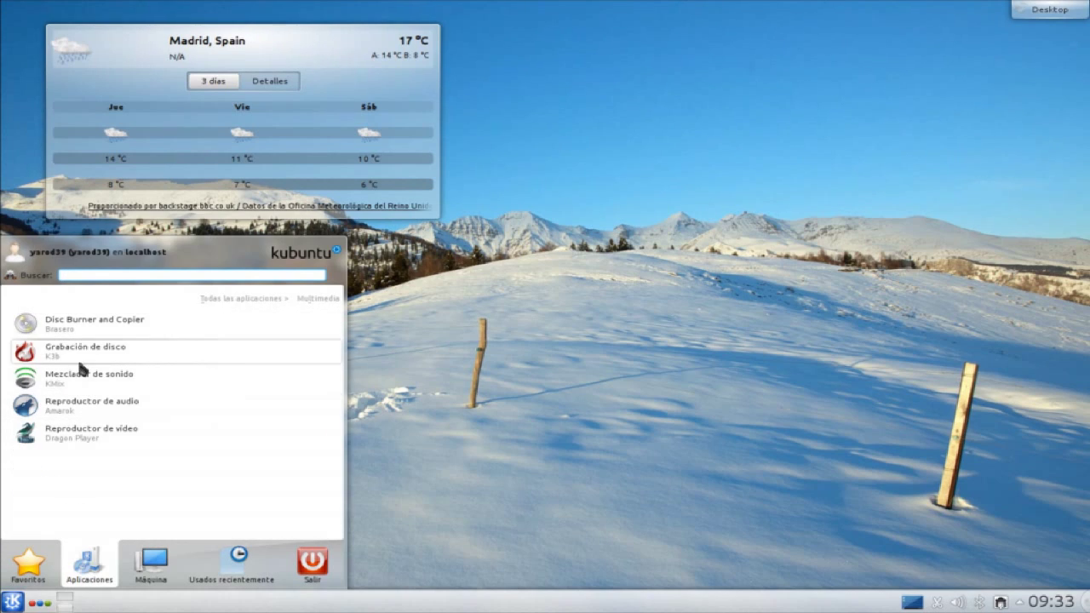
pyautogui.click(236, 299)
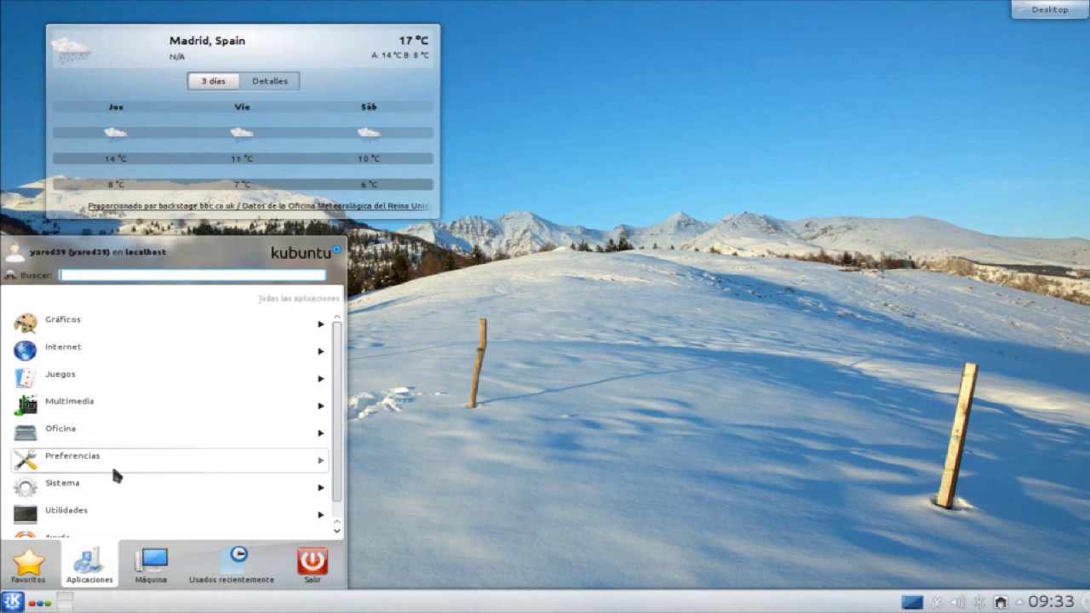
# Step: Examine the programs in the Utilidades category, revisit Gráficos and Multimedia, and return to the full category list
pyautogui.scroll(-1, 113, 469)
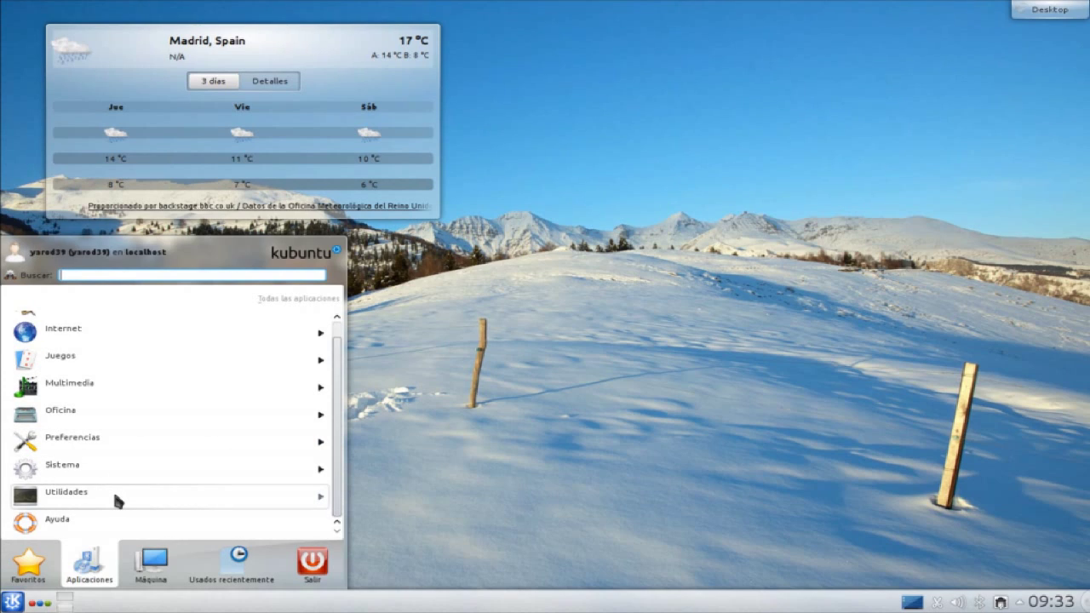
pyautogui.click(117, 501)
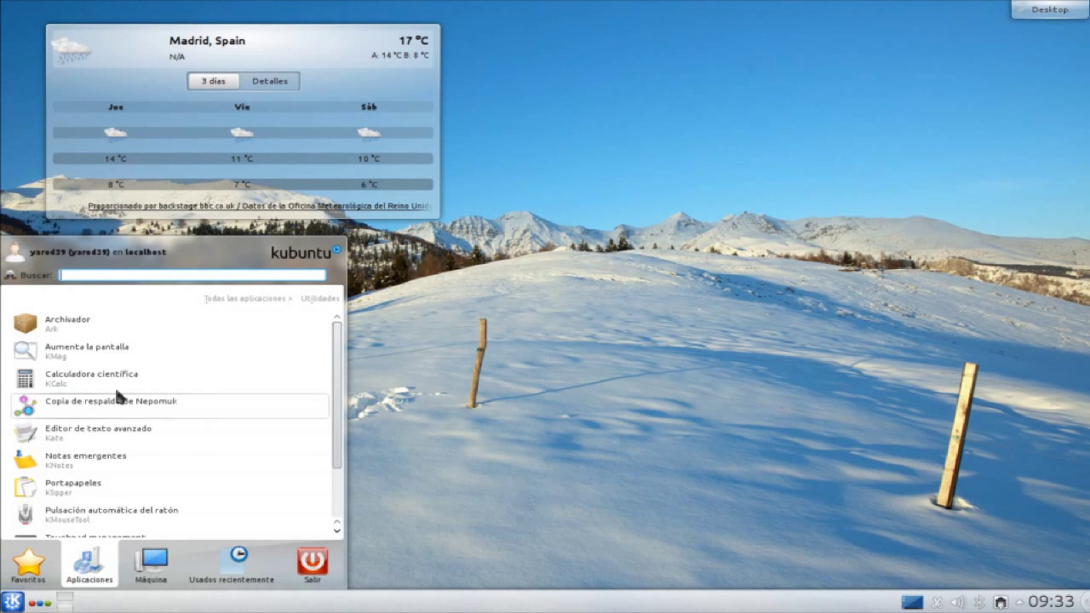
pyautogui.scroll(-1, 117, 397)
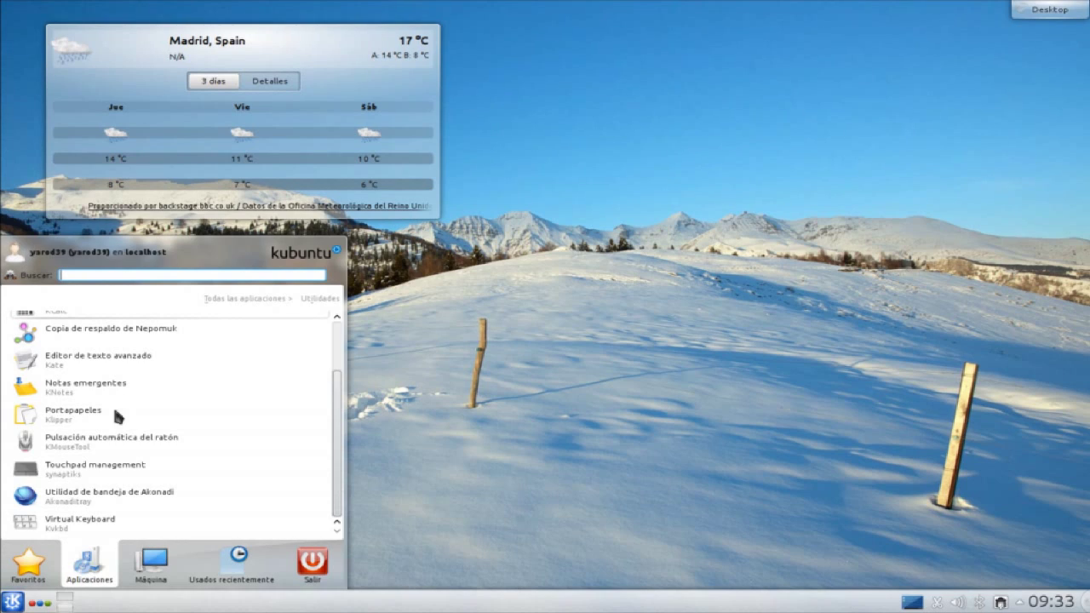
pyautogui.click(234, 298)
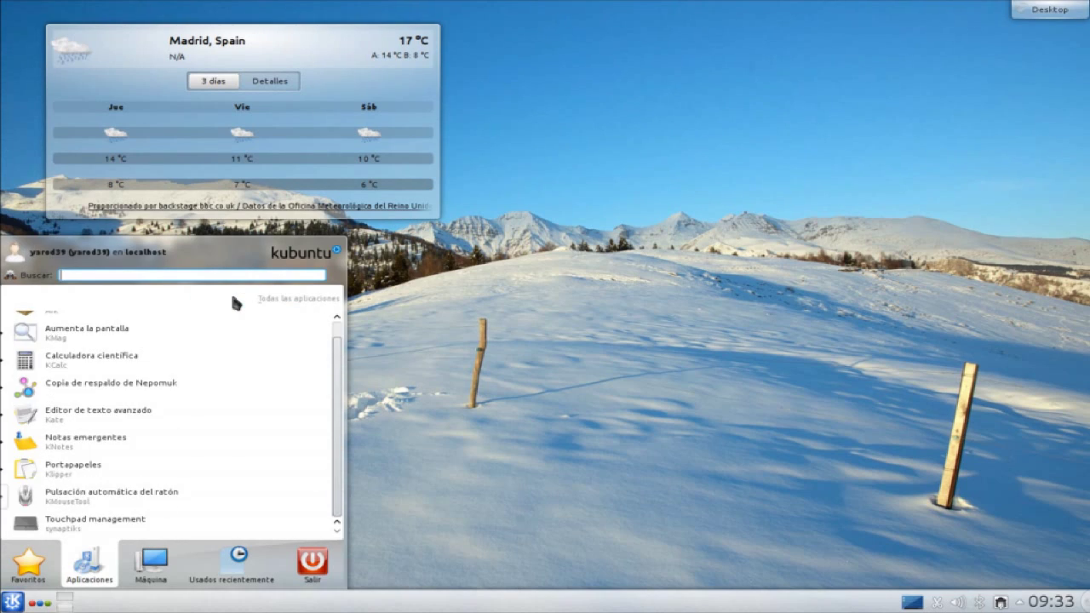
pyautogui.click(91, 320)
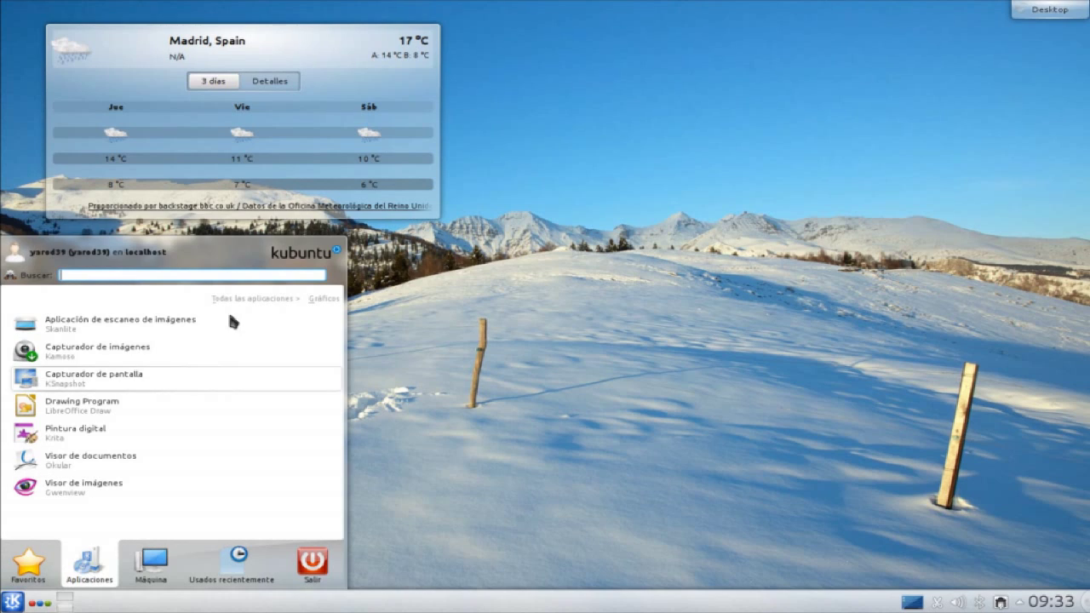
pyautogui.click(253, 299)
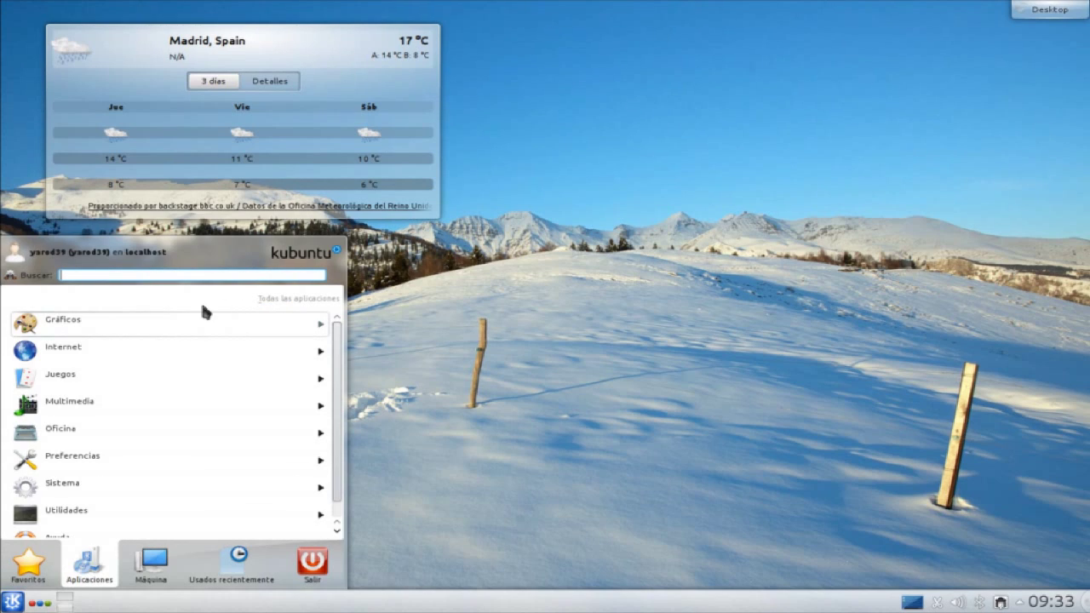
pyautogui.click(112, 400)
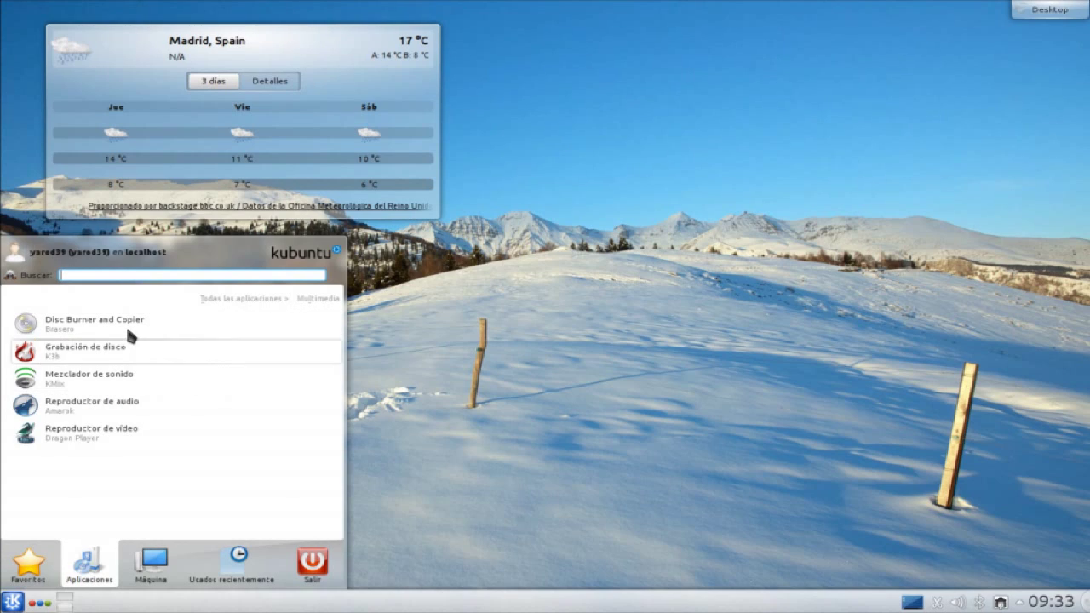
pyautogui.click(219, 299)
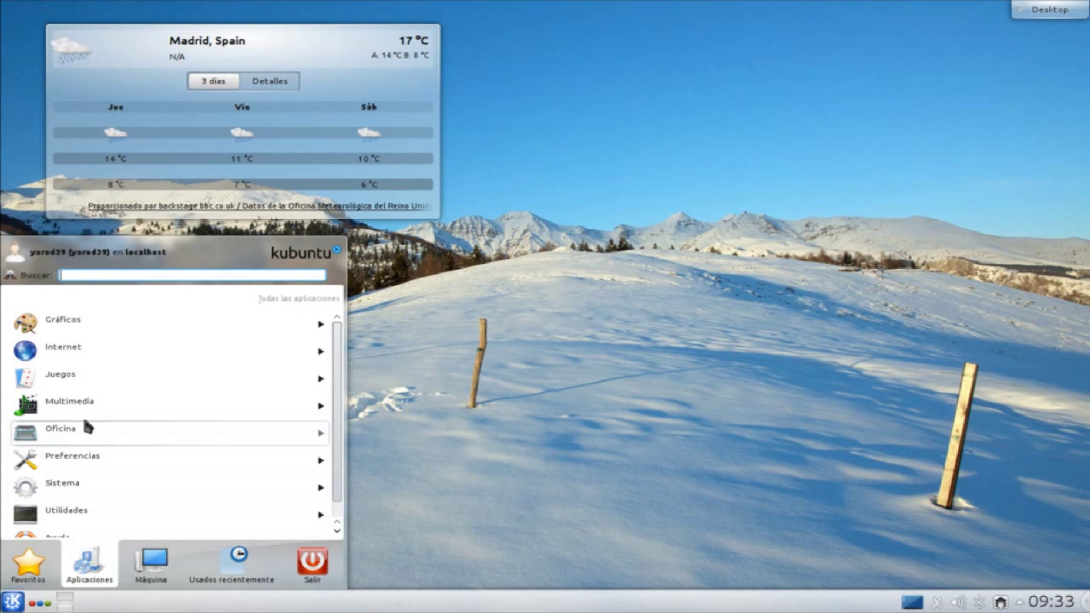
pyautogui.scroll(-1, 85, 426)
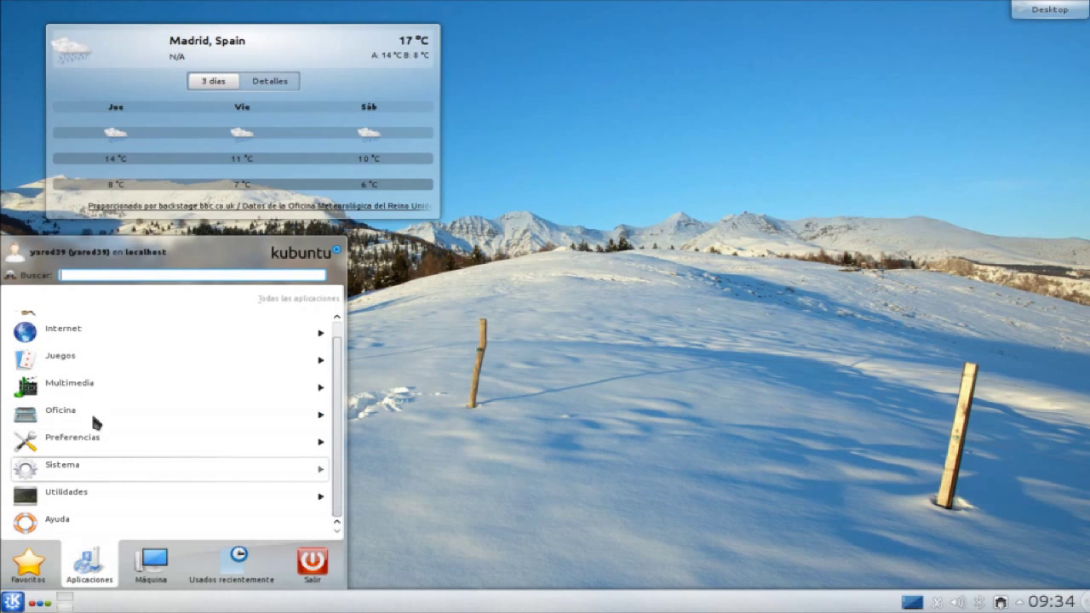
pyautogui.scroll(1, 85, 320)
pyautogui.scroll(-1, 68, 460)
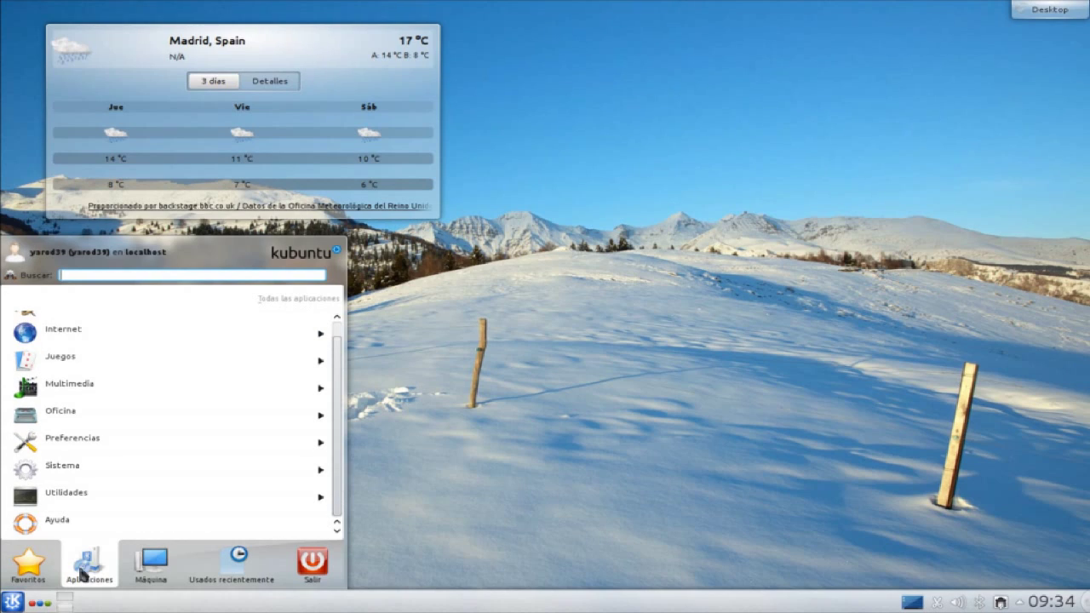
# Step: Open Centro de software de Muon from the launcher's Máquina section and display the Fotografía subcategory of Gráficos
pyautogui.click(154, 566)
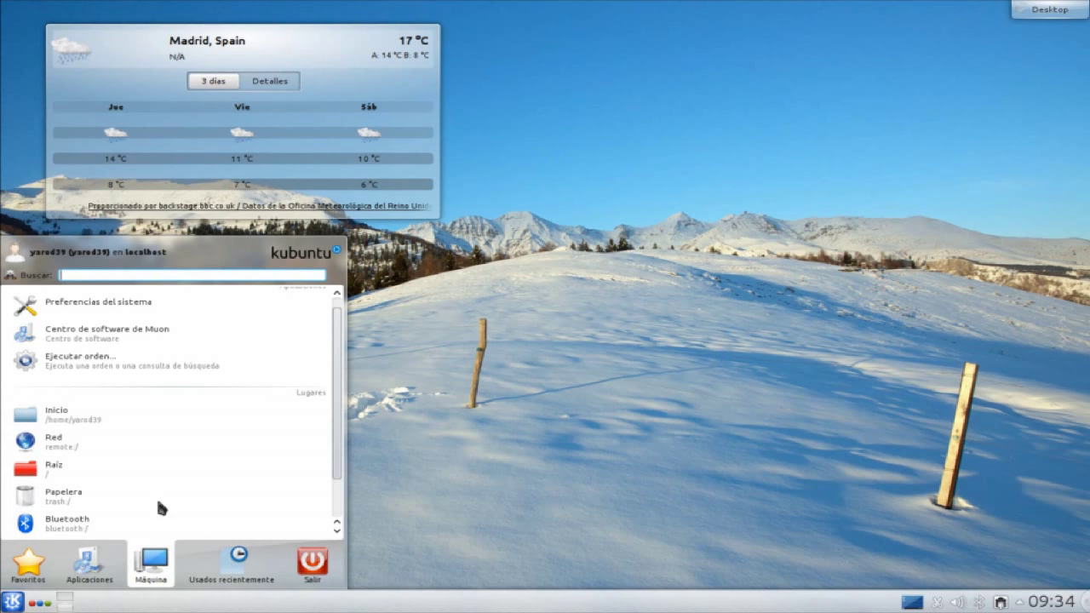
pyautogui.click(119, 337)
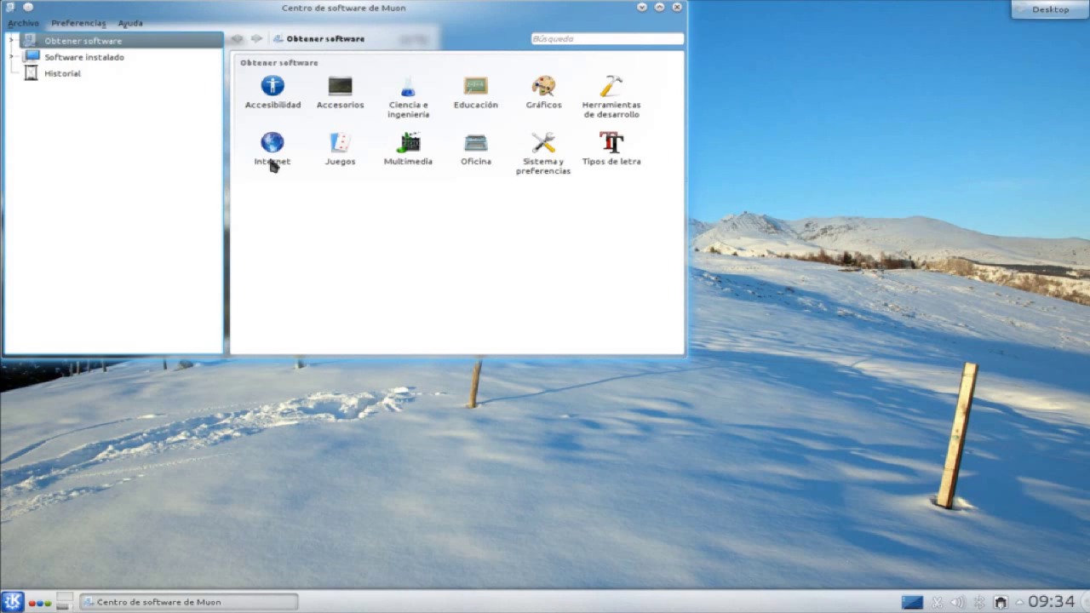
pyautogui.click(545, 89)
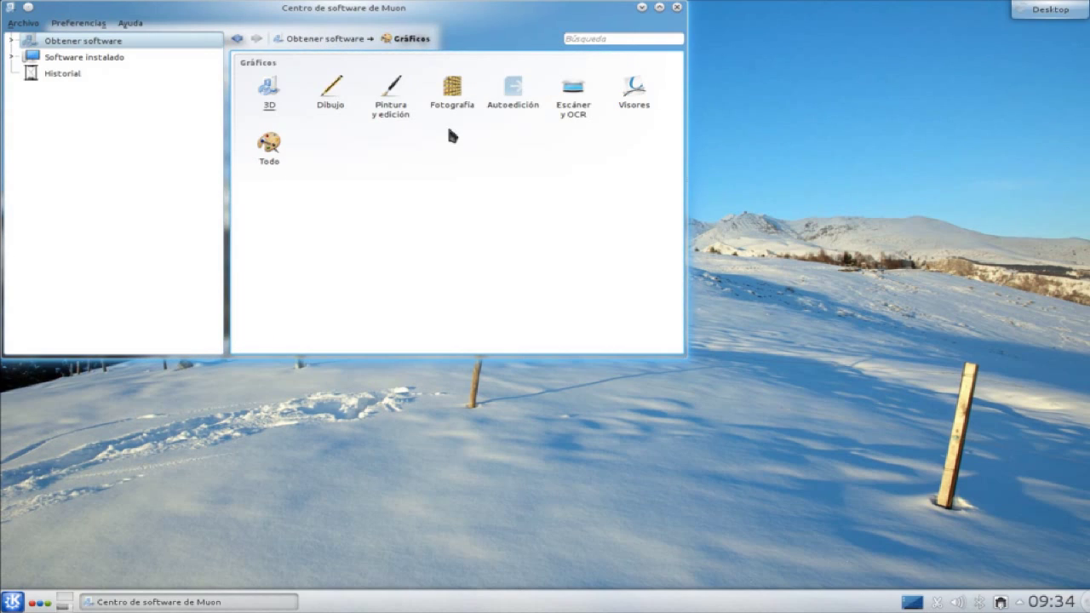
pyautogui.click(458, 95)
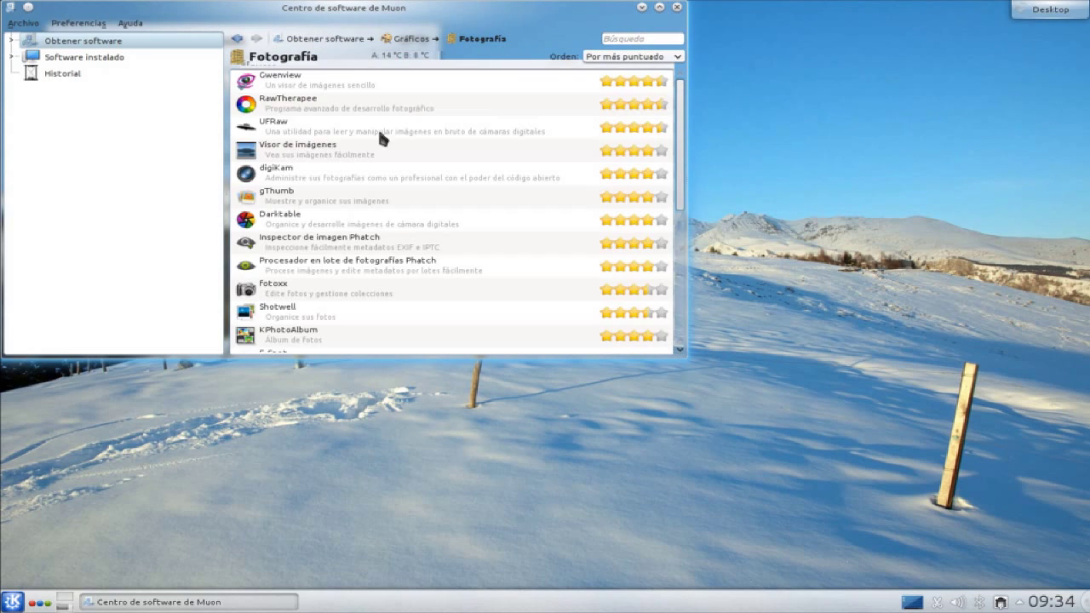
# Step: Install digiKam from the Fotografía list and authorise the installation with the account password
pyautogui.click(303, 170)
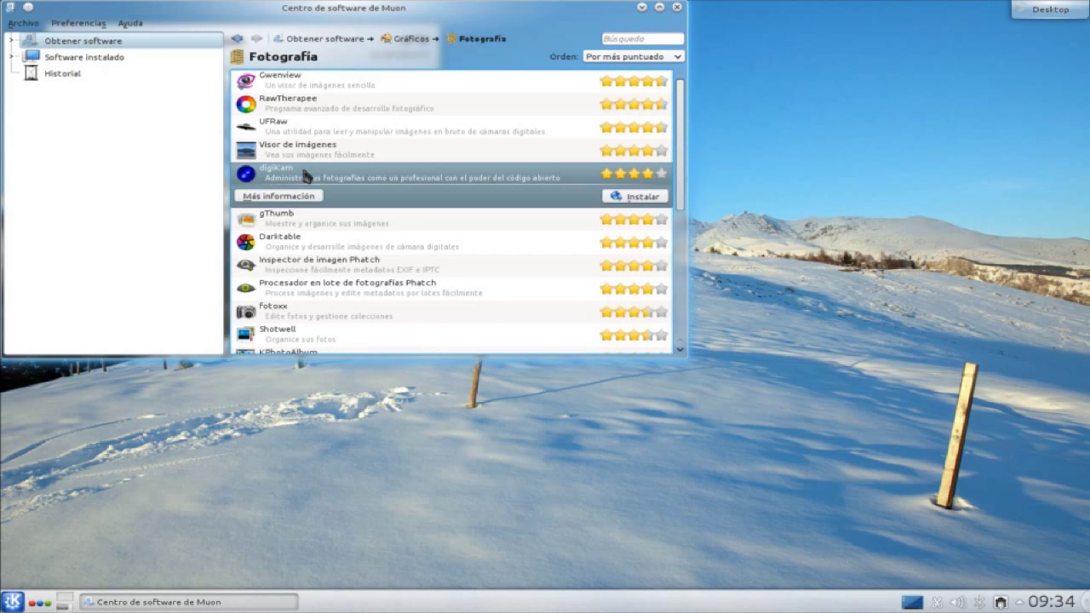
pyautogui.click(640, 197)
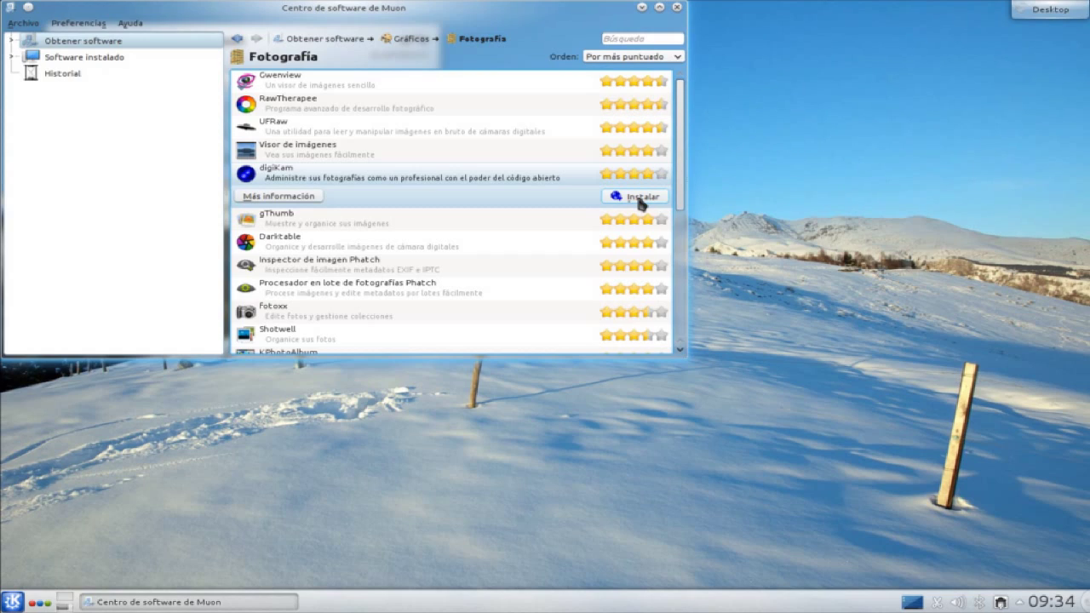
pyautogui.click(642, 200)
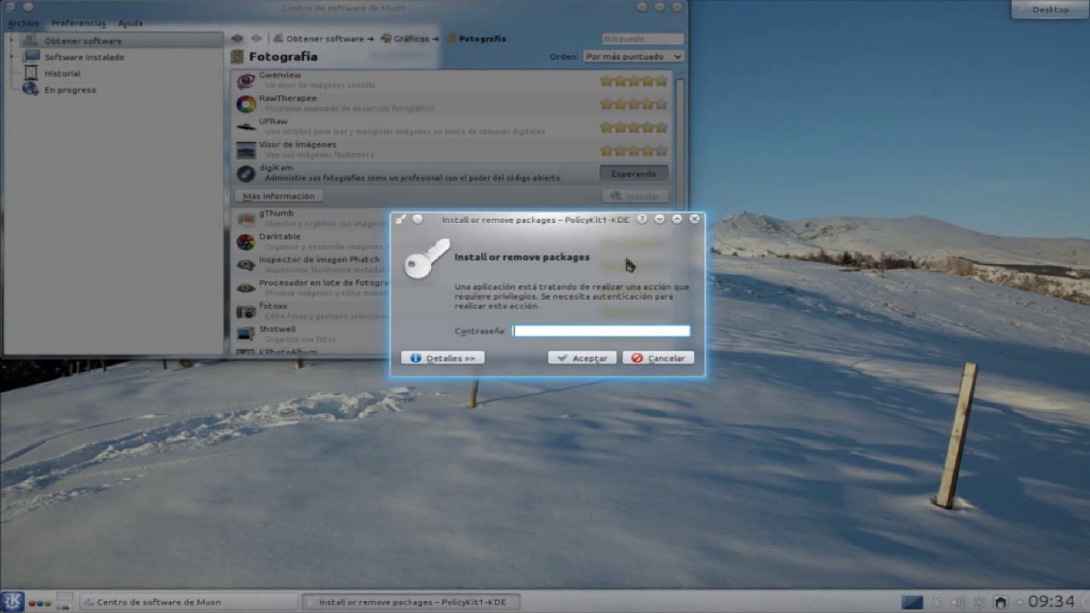
pyautogui.write('********')
pyautogui.press('Return')
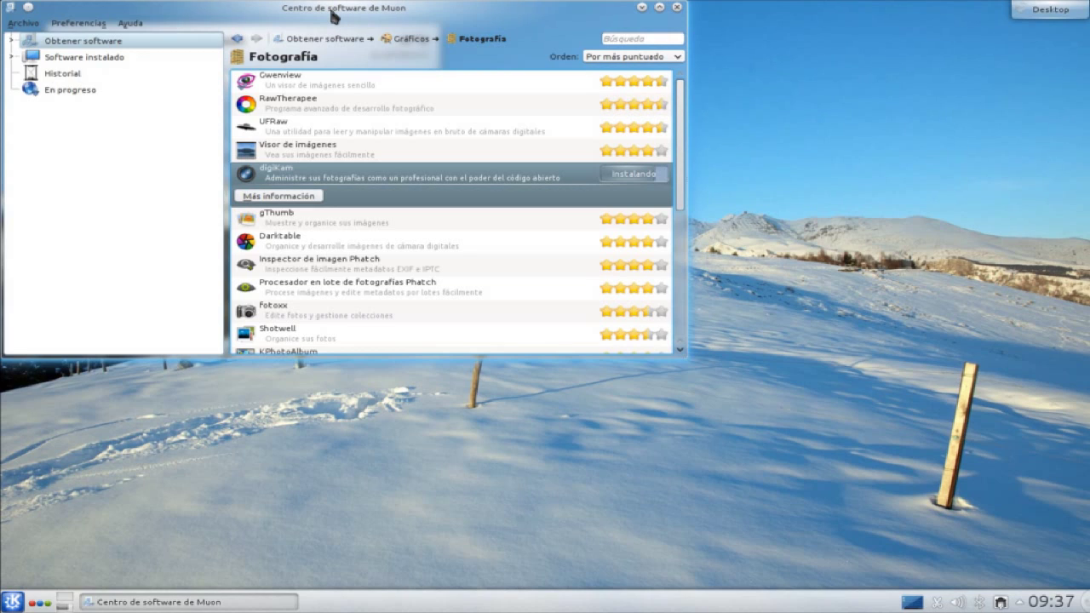
# Step: Move the software centre window around the desktop to show its transparency while digiKam installs, and close the window after installation
pyautogui.moveTo(332, 17); pyautogui.dragTo(492, 146)
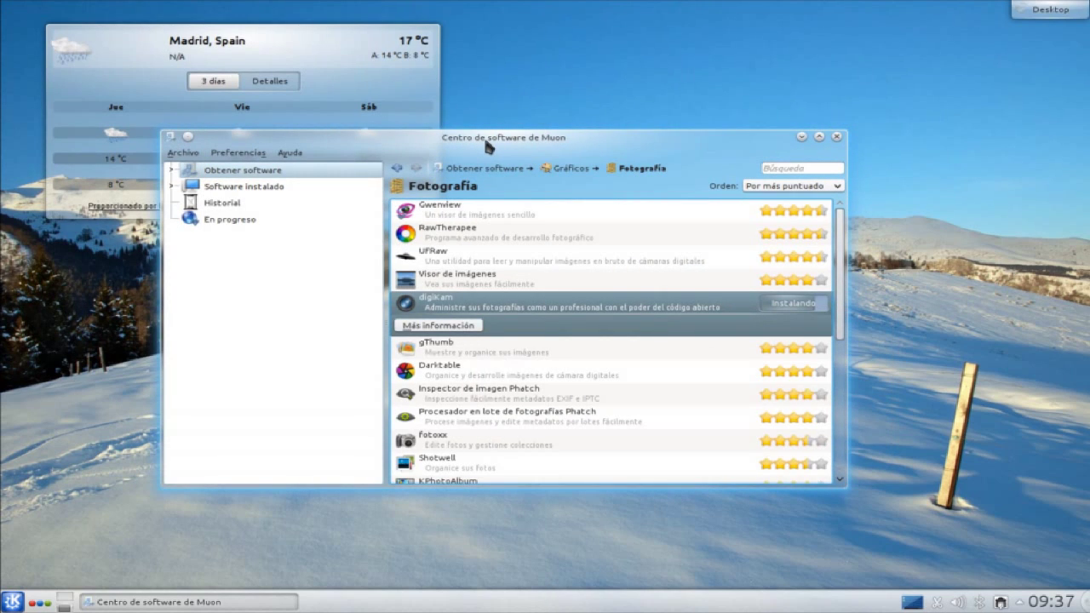
pyautogui.moveTo(298, 43)
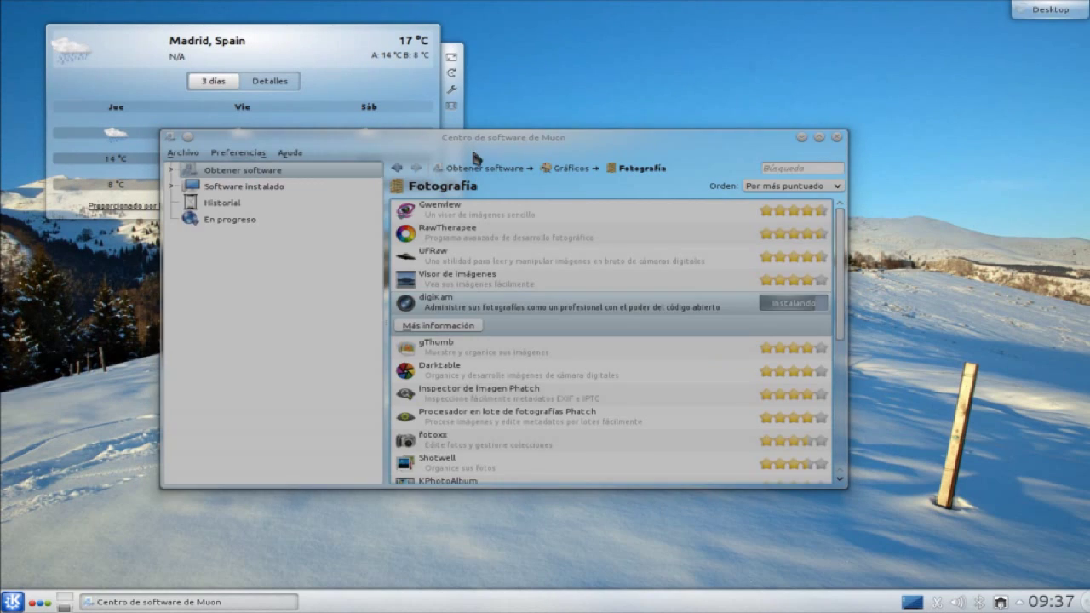
pyautogui.moveTo(477, 151); pyautogui.dragTo(454, 269)
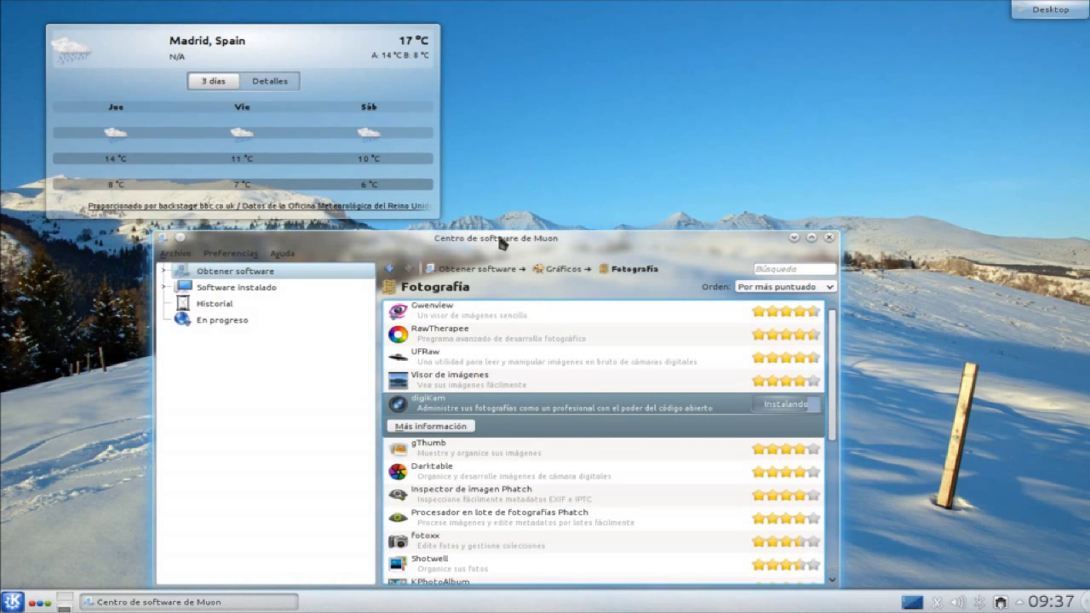
pyautogui.moveTo(498, 242); pyautogui.dragTo(549, 136)
pyautogui.moveTo(475, 122); pyautogui.dragTo(298, 65)
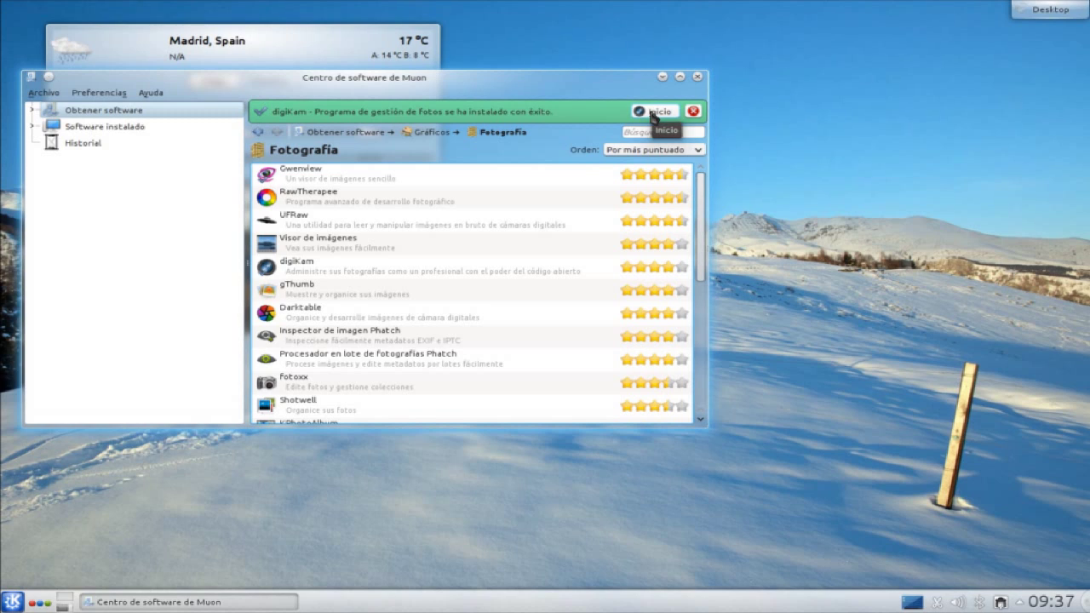
pyautogui.click(698, 77)
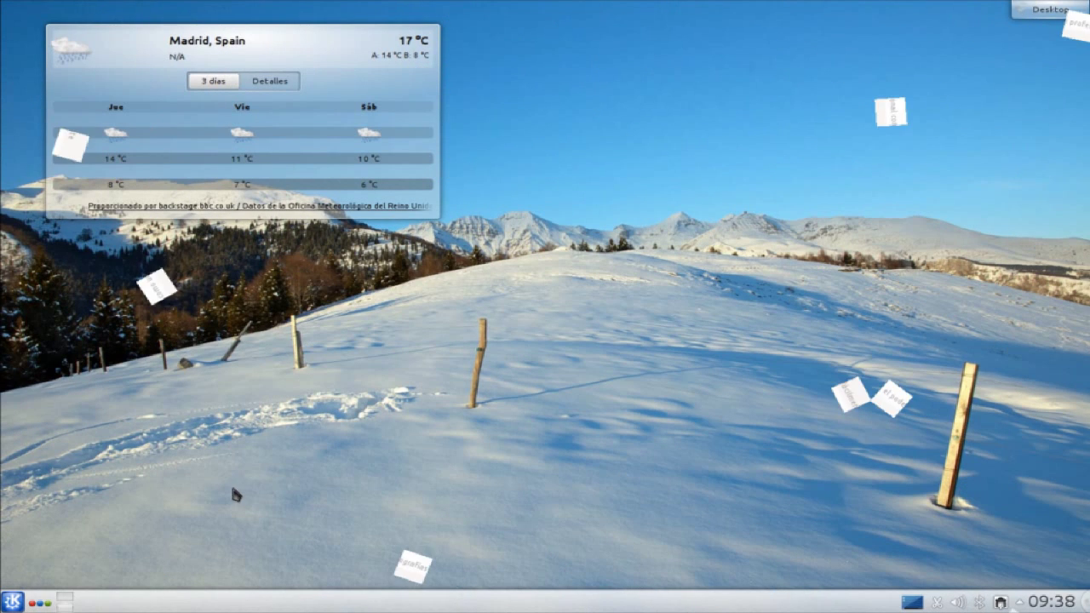
# Step: Check the programs in the application launcher's Multimedia category and return to the full category list
pyautogui.click(22, 603)
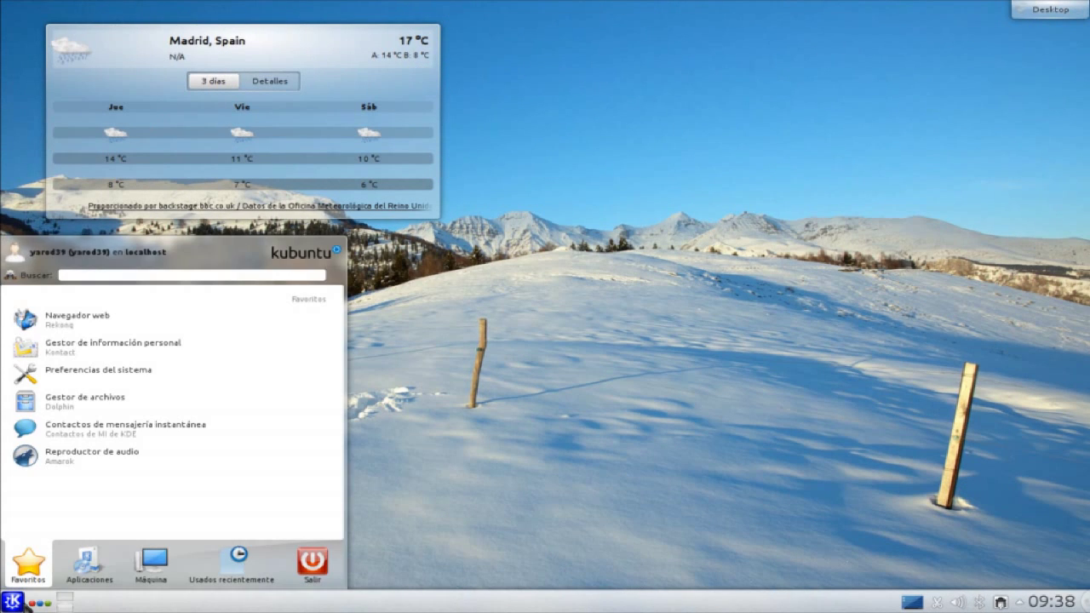
pyautogui.click(100, 577)
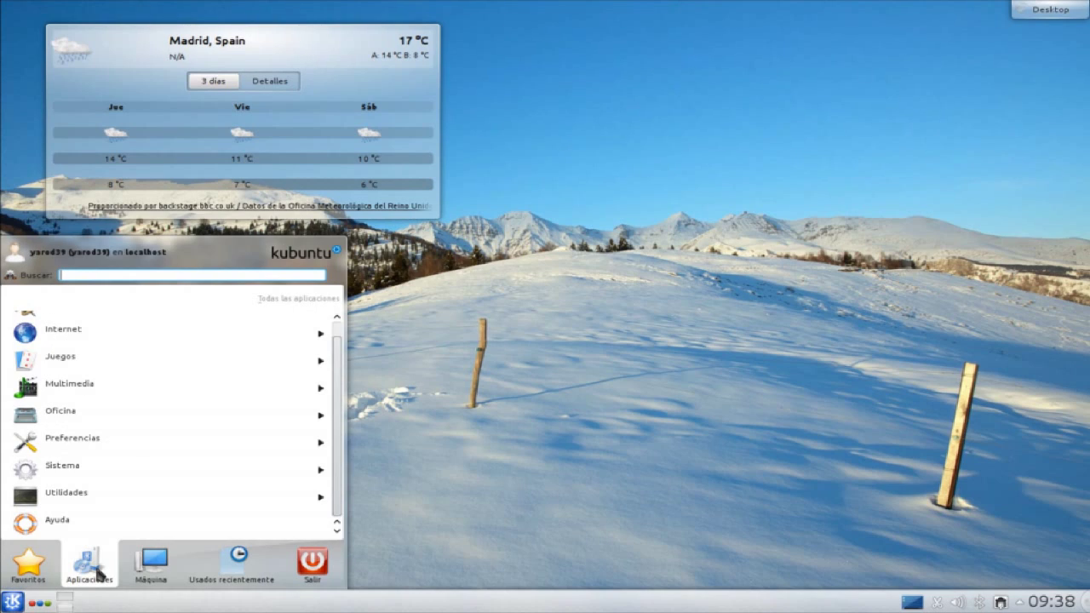
pyautogui.click(80, 388)
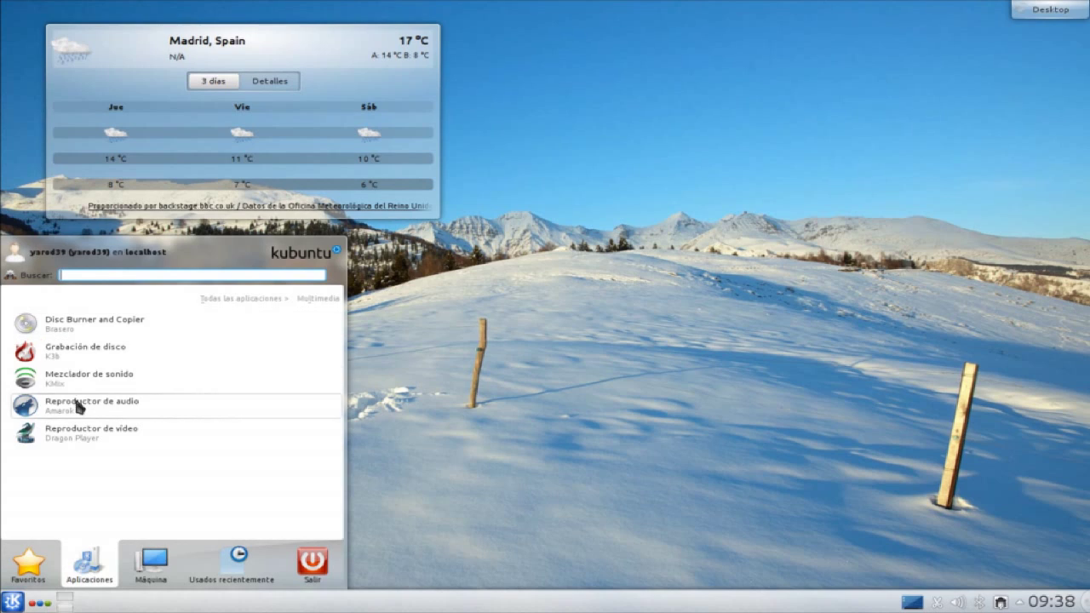
pyautogui.click(245, 299)
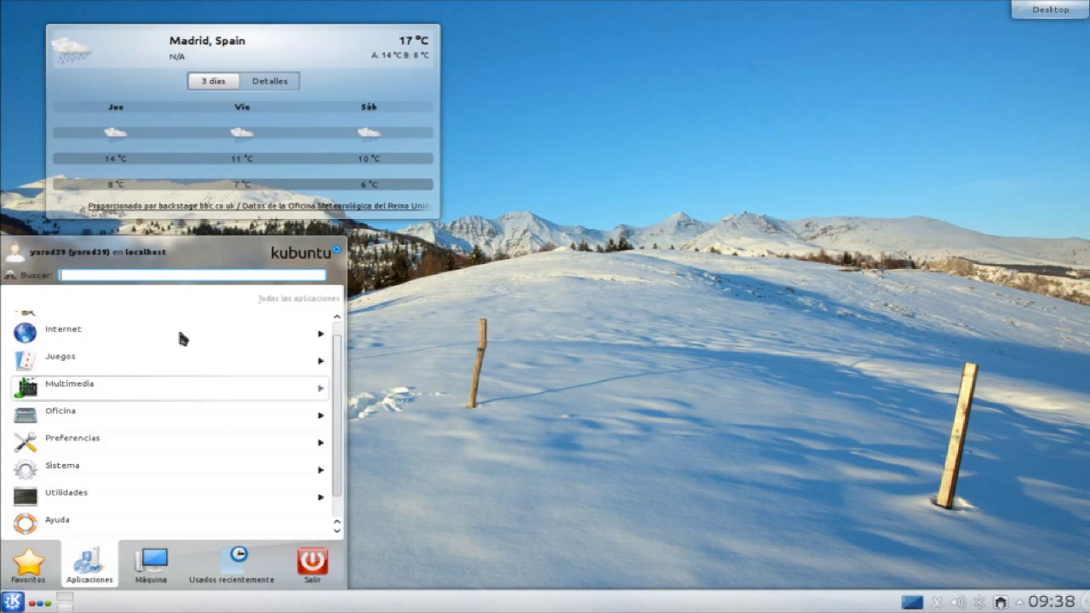
# Step: Launch digiKam (Programa de gestión de fotos) from the Gráficos category of the launcher
pyautogui.scroll(1, 100, 362)
pyautogui.scroll(-2, 100, 362)
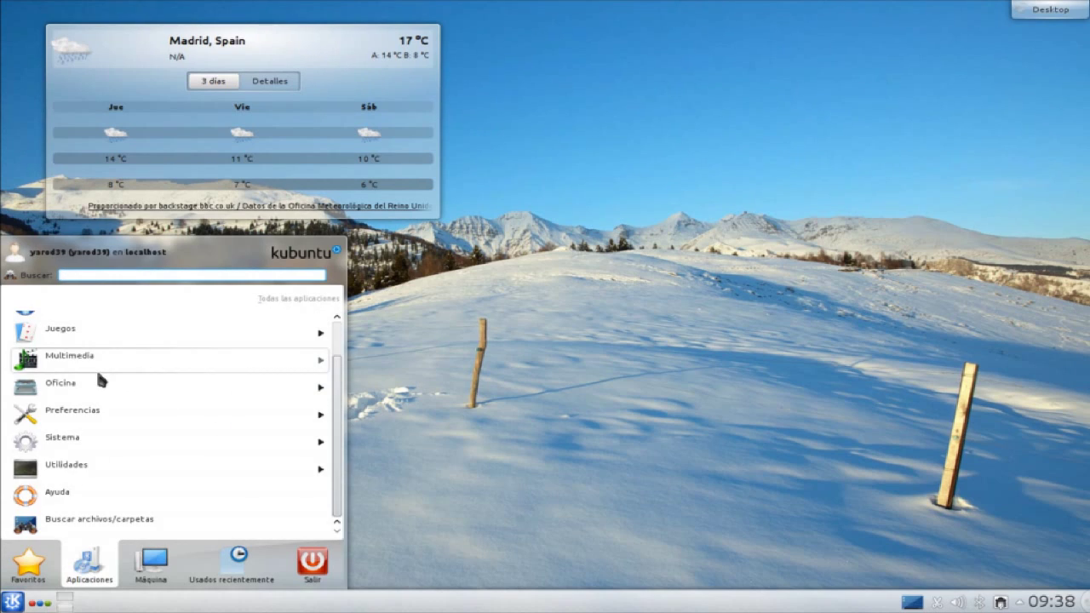
pyautogui.scroll(2, 95, 366)
pyautogui.click(100, 323)
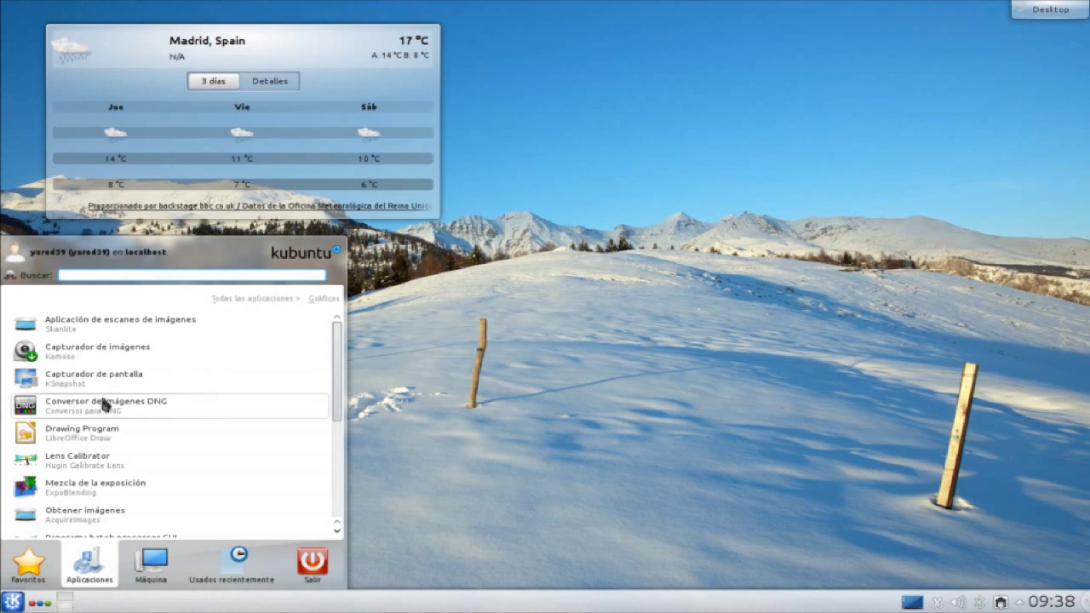
pyautogui.scroll(-5, 105, 411)
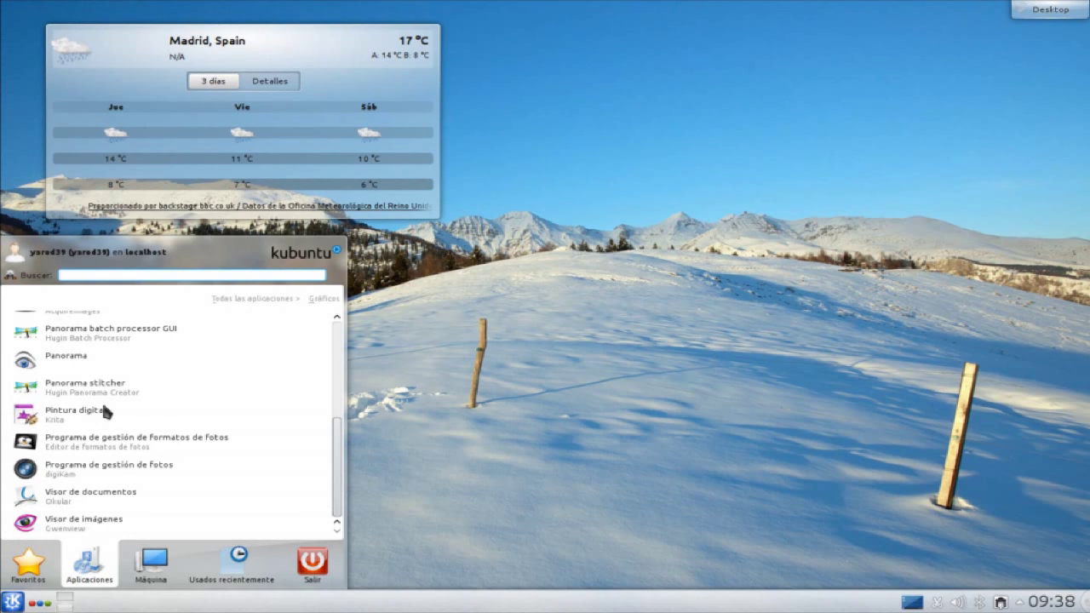
pyautogui.click(127, 468)
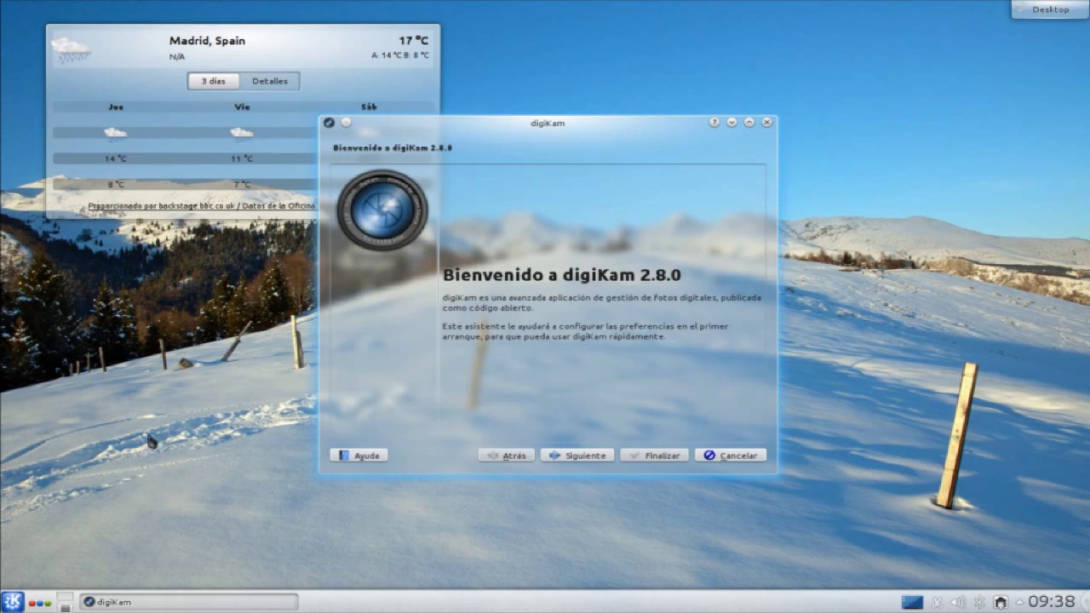
# Step: Complete digiKam's first-run wizard, keeping the default options for RAW files, metadata storage and previews, and finish with the collection scan
pyautogui.click(584, 457)
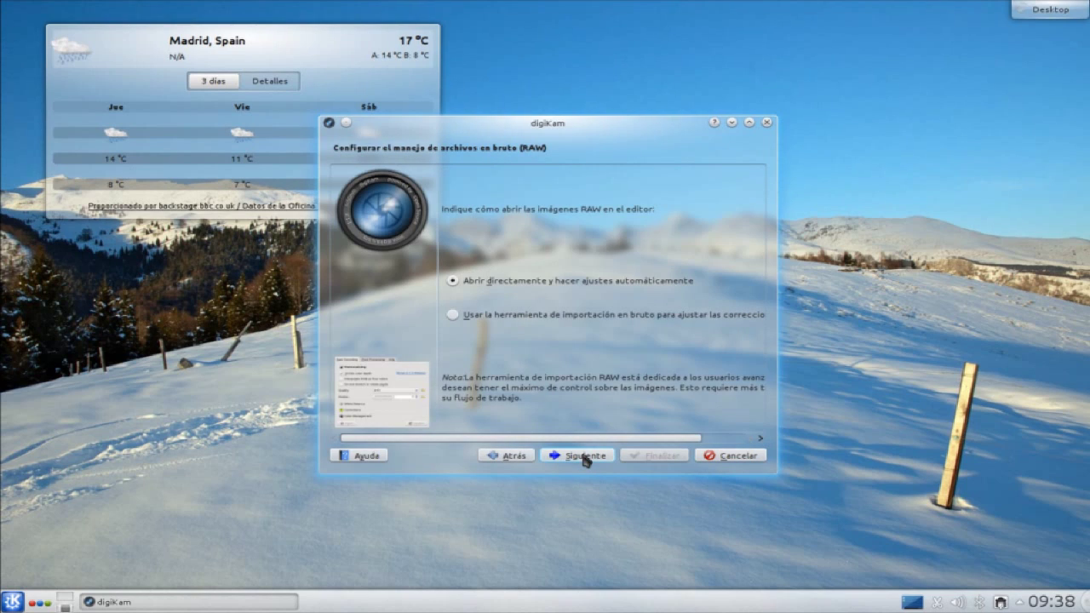
pyautogui.click(584, 457)
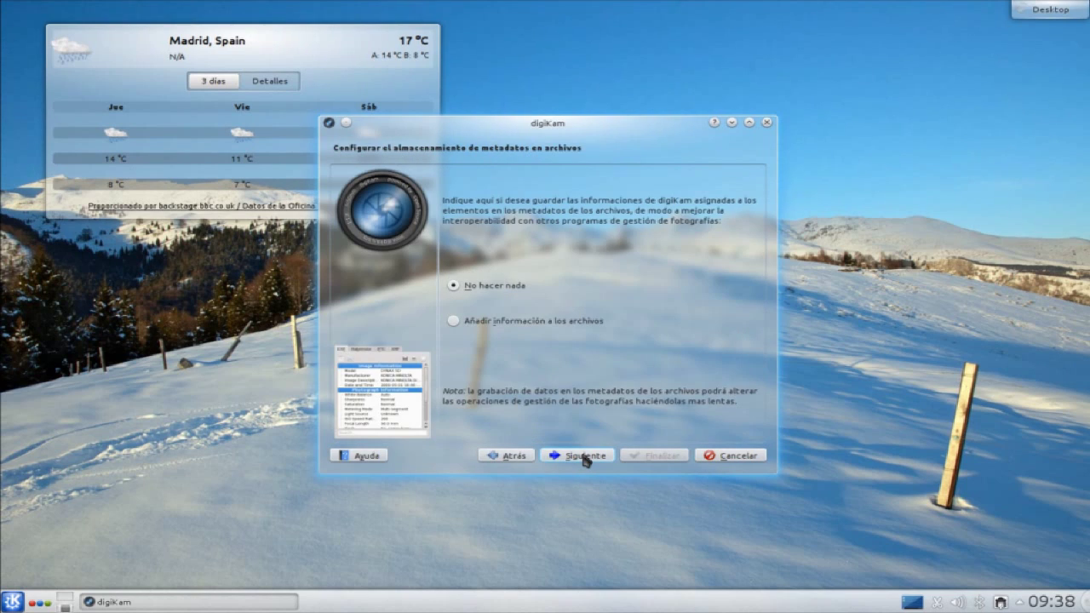
pyautogui.click(583, 457)
pyautogui.click(584, 457)
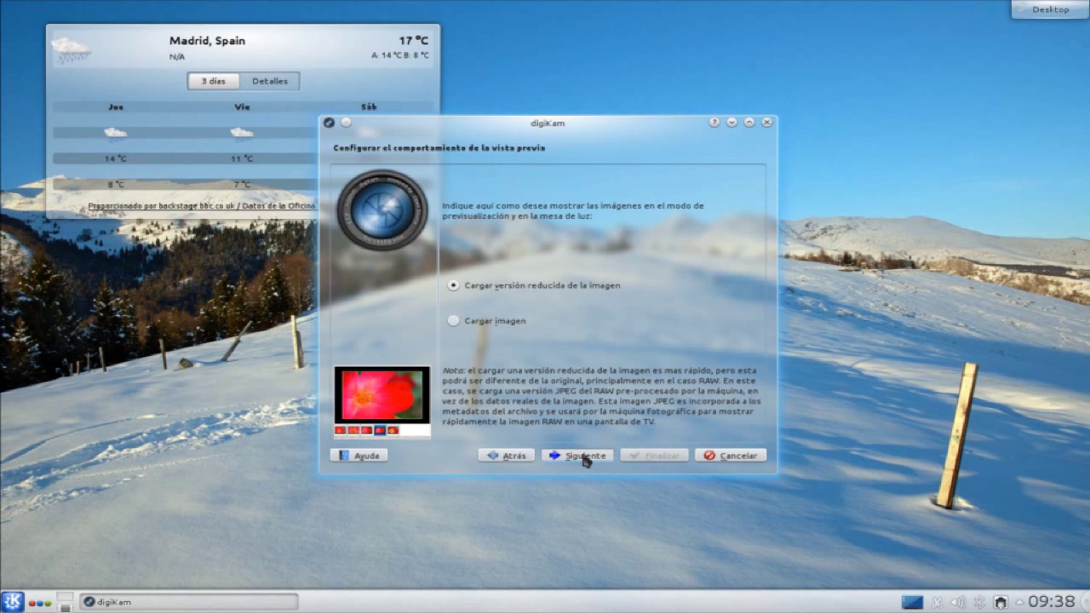
pyautogui.click(584, 457)
pyautogui.click(584, 457)
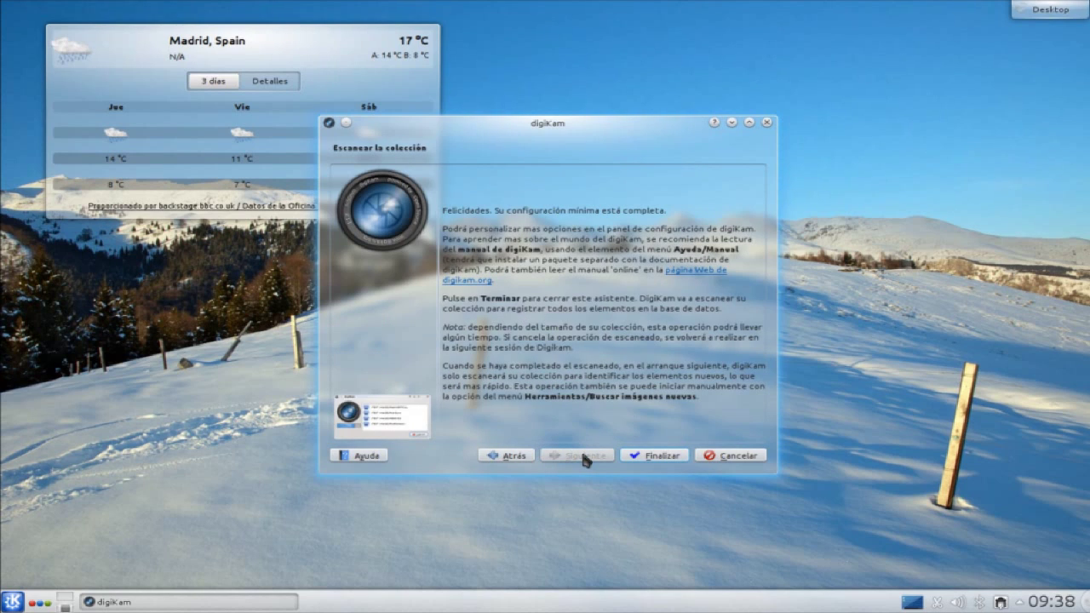
pyautogui.click(653, 458)
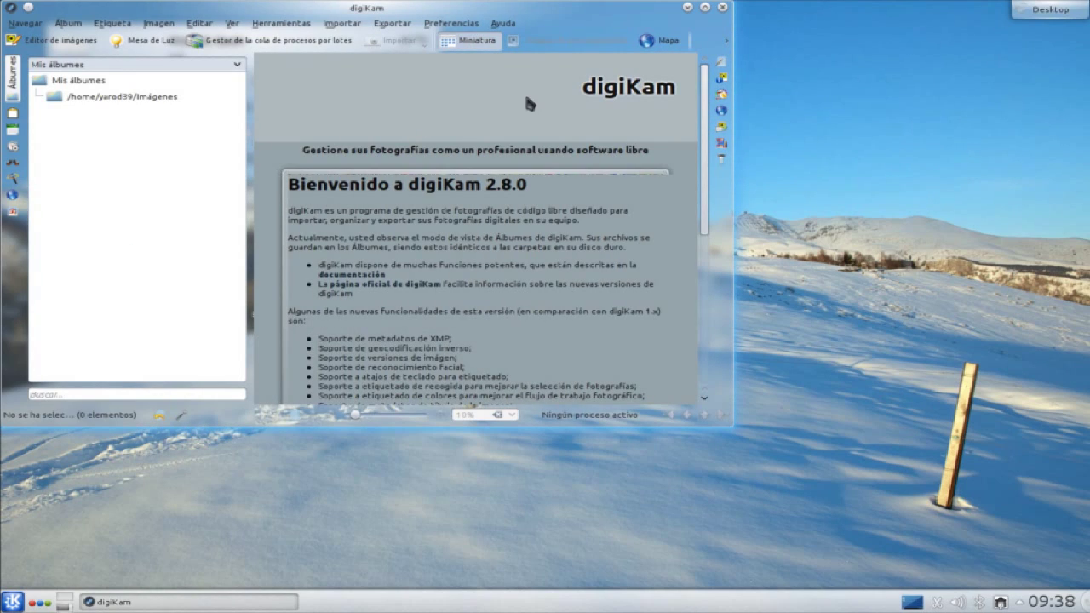
# Step: Maximise the digiKam window and view the Imágenes album and the Mis álbumes root
pyautogui.click(706, 8)
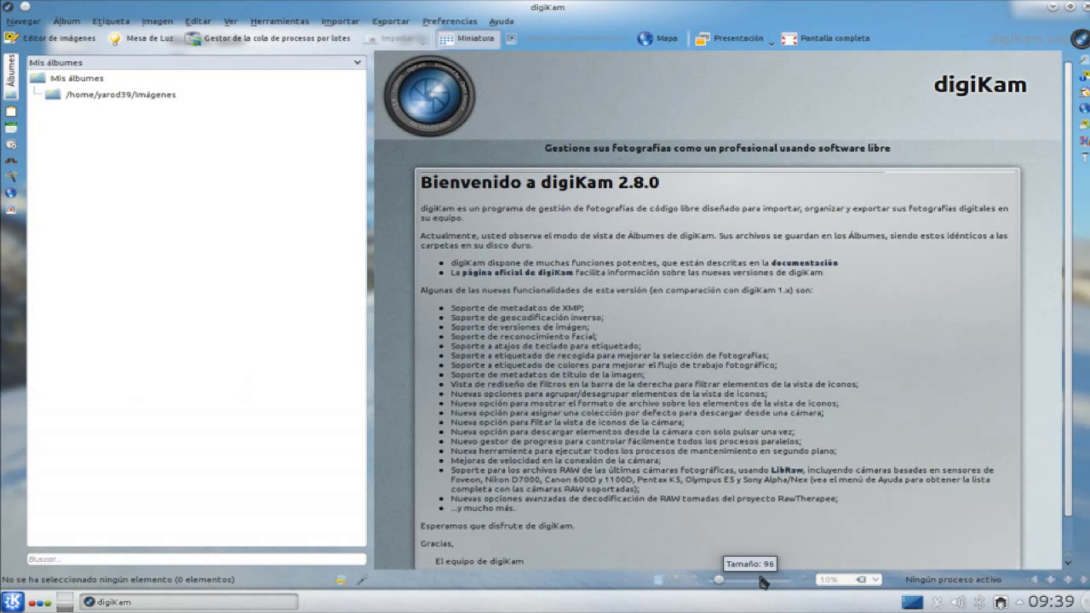
pyautogui.click(117, 96)
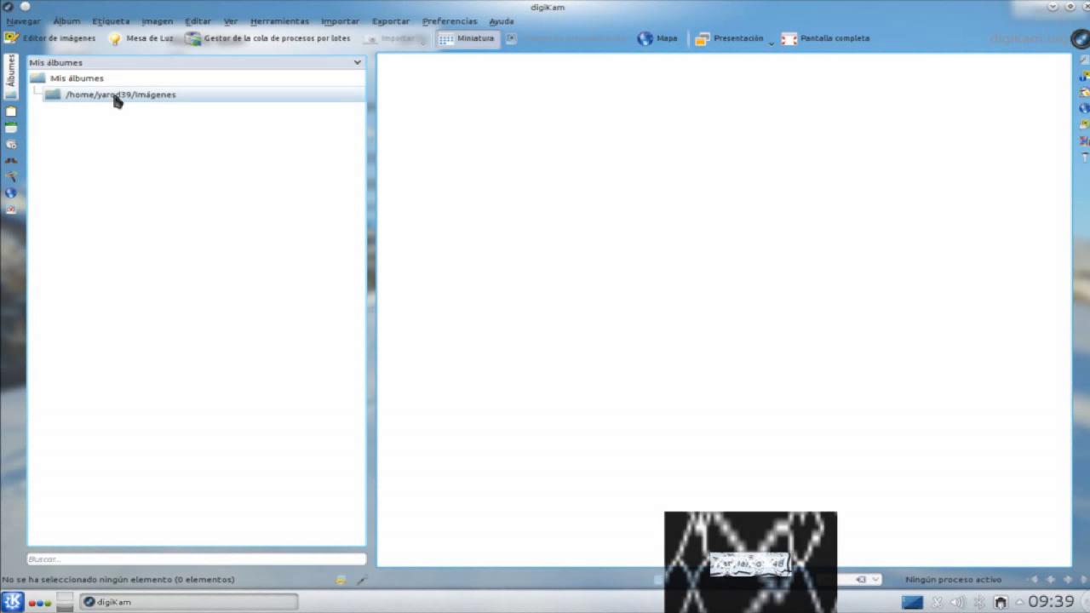
pyautogui.click(87, 80)
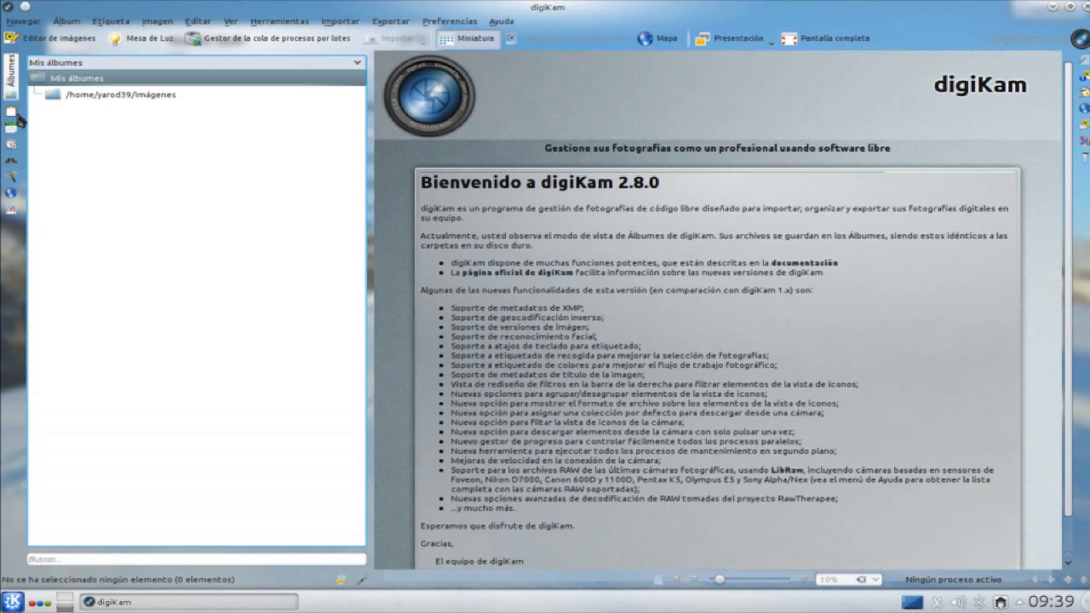
# Step: Look through digiKam's Etiquetas, Línea de tiempo and Búsqueda en mapa views, and close the program
pyautogui.click(12, 114)
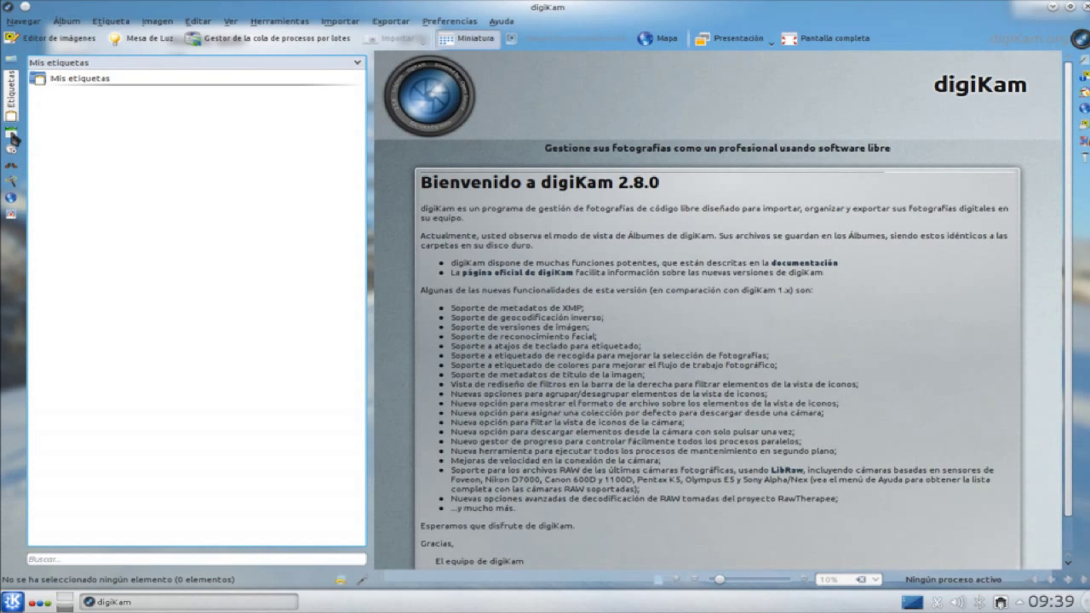
pyautogui.click(13, 136)
pyautogui.click(12, 155)
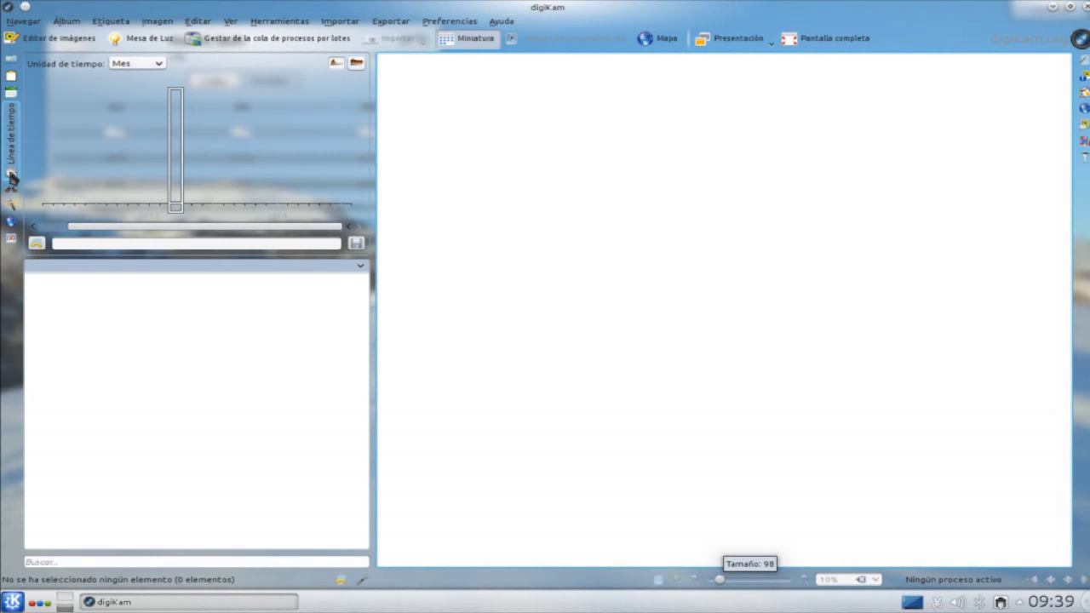
pyautogui.click(12, 191)
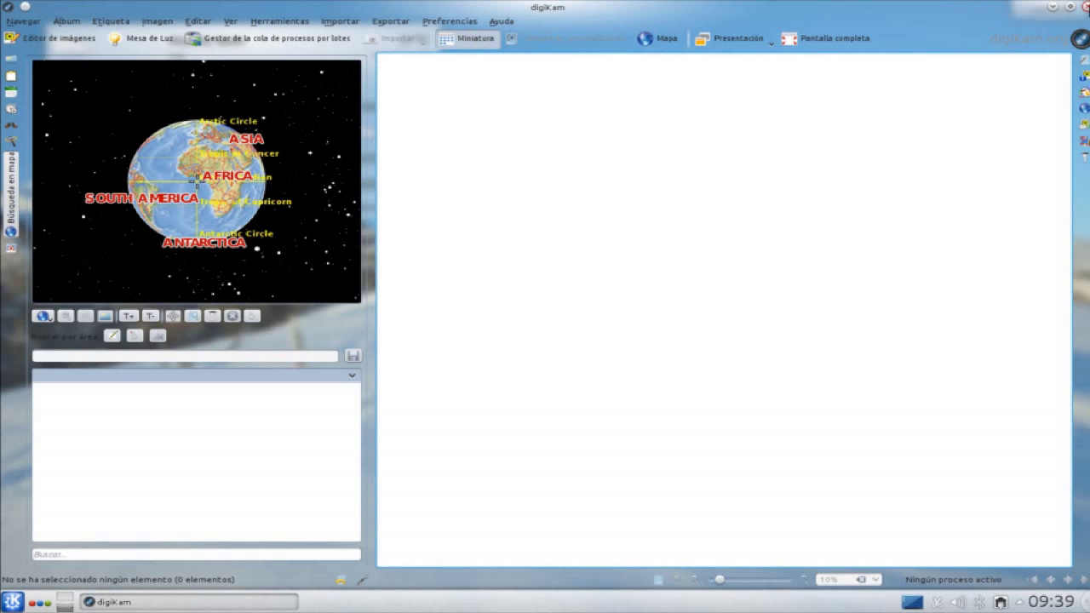
pyautogui.click(1084, 7)
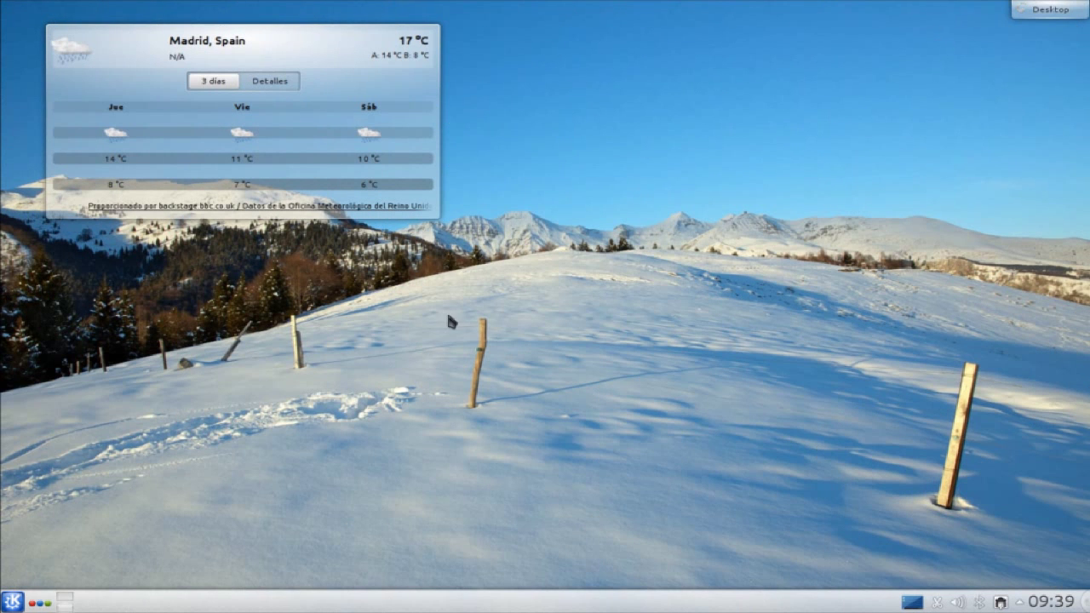